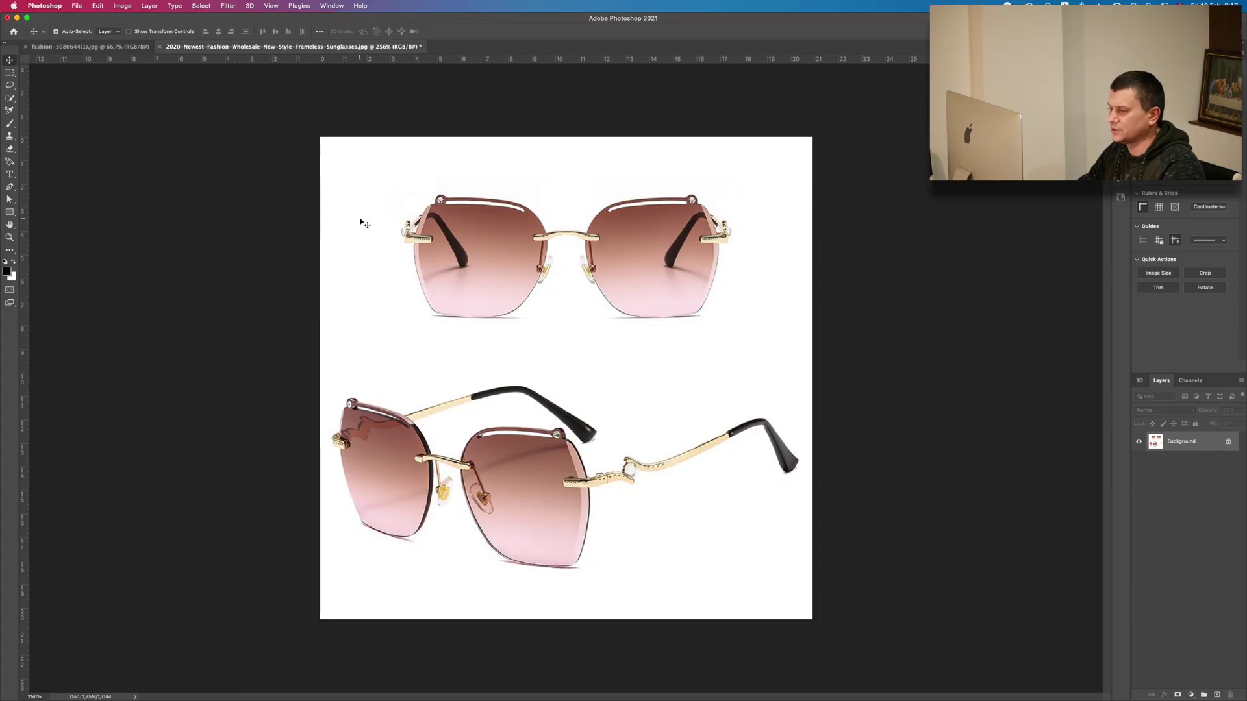
# Step: Return to the sunglasses document and set up the Rectangular Marquee tool
pyautogui.click(90, 47)
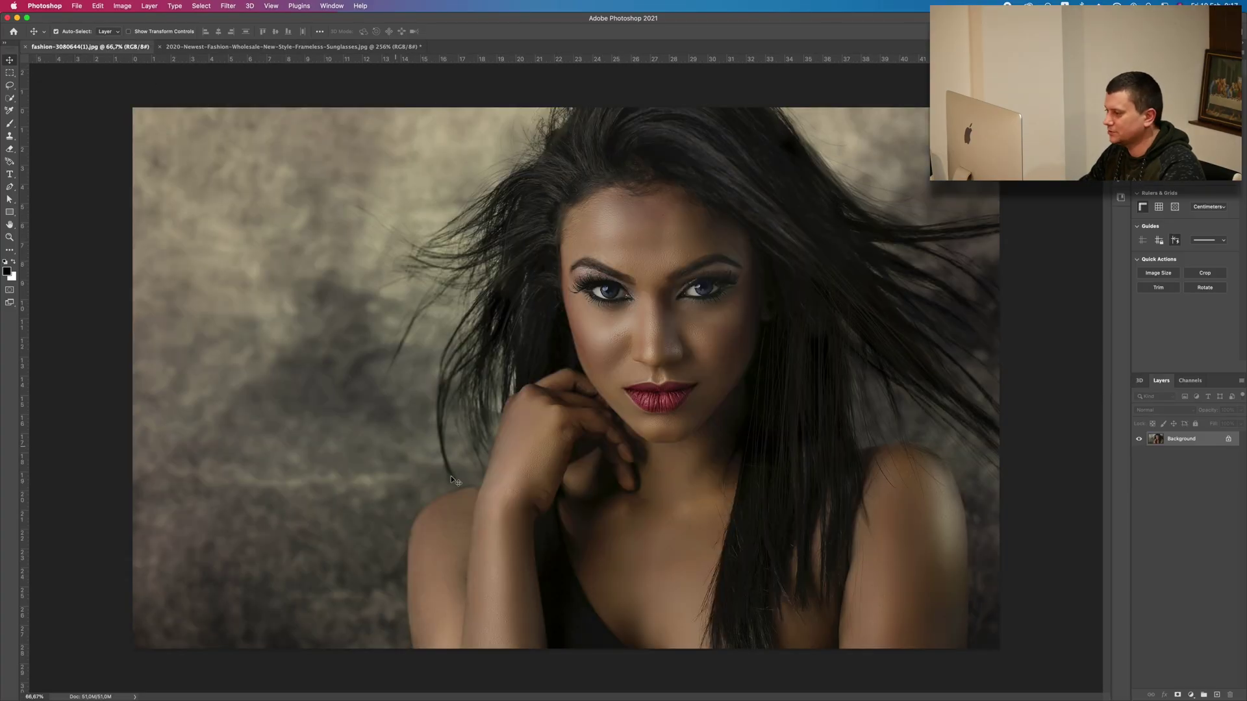
pyautogui.click(260, 47)
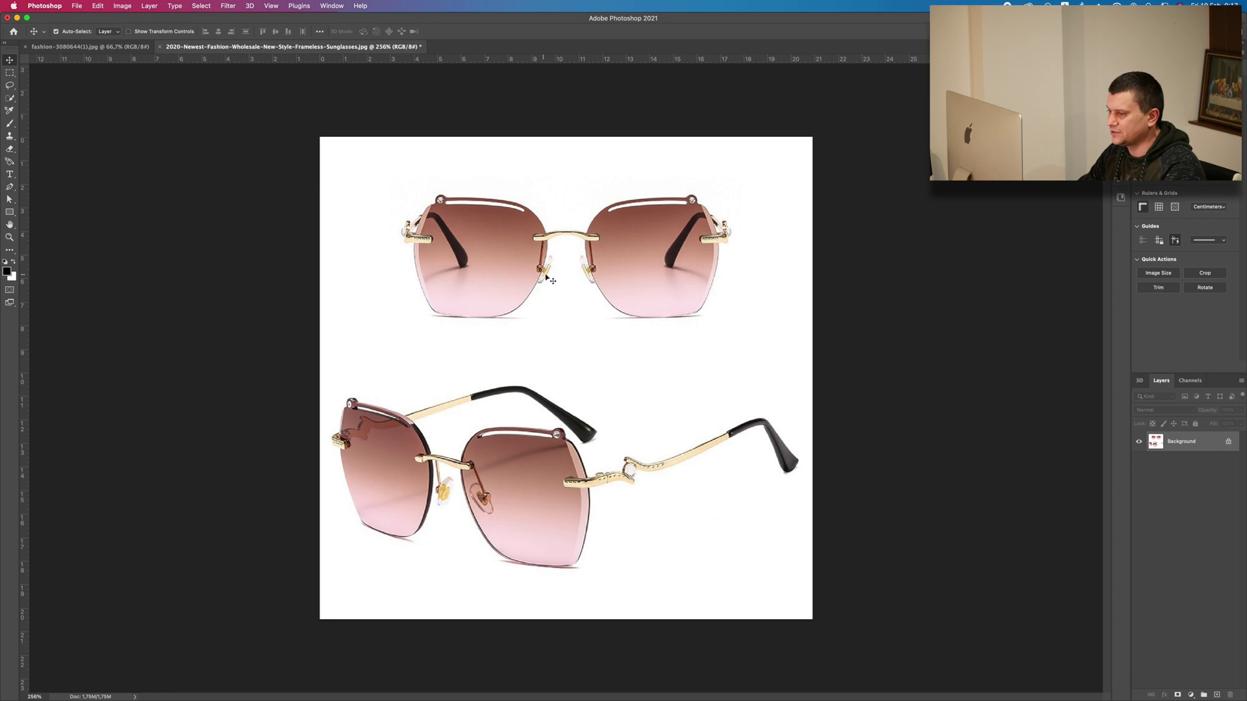
pyautogui.scroll(5, 550, 279)
pyautogui.scroll(-2, 559, 267)
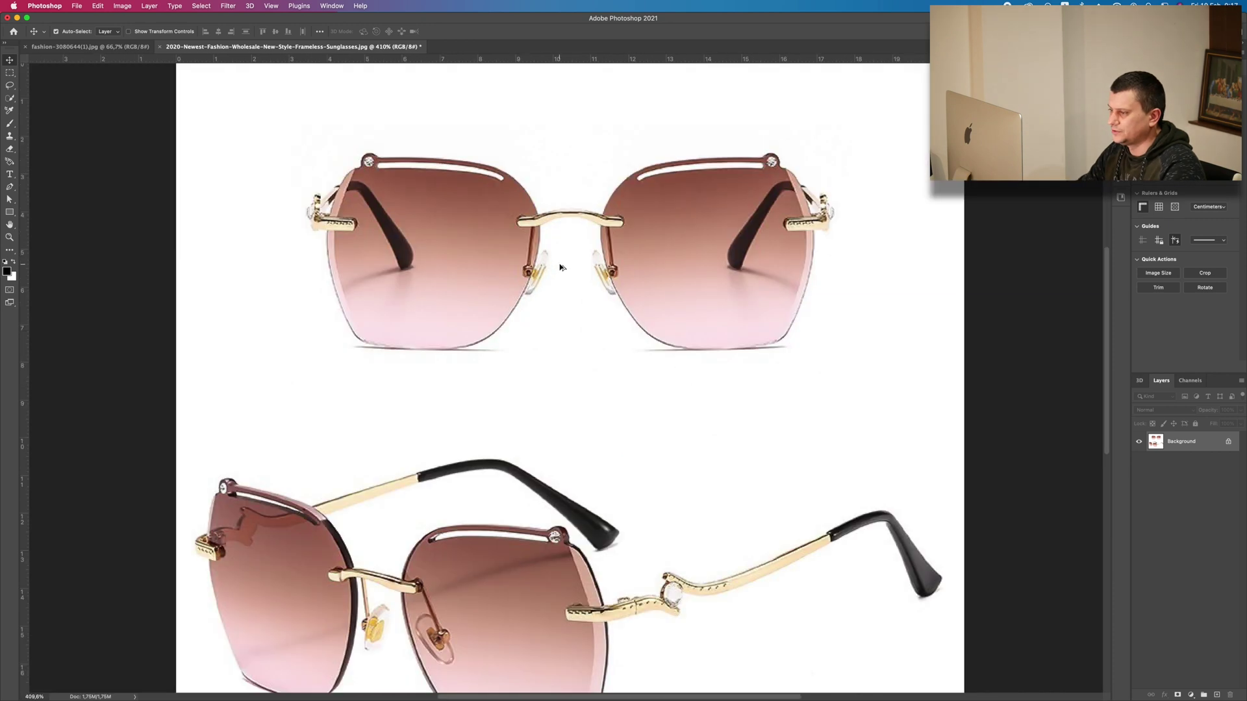
pyautogui.click(11, 75)
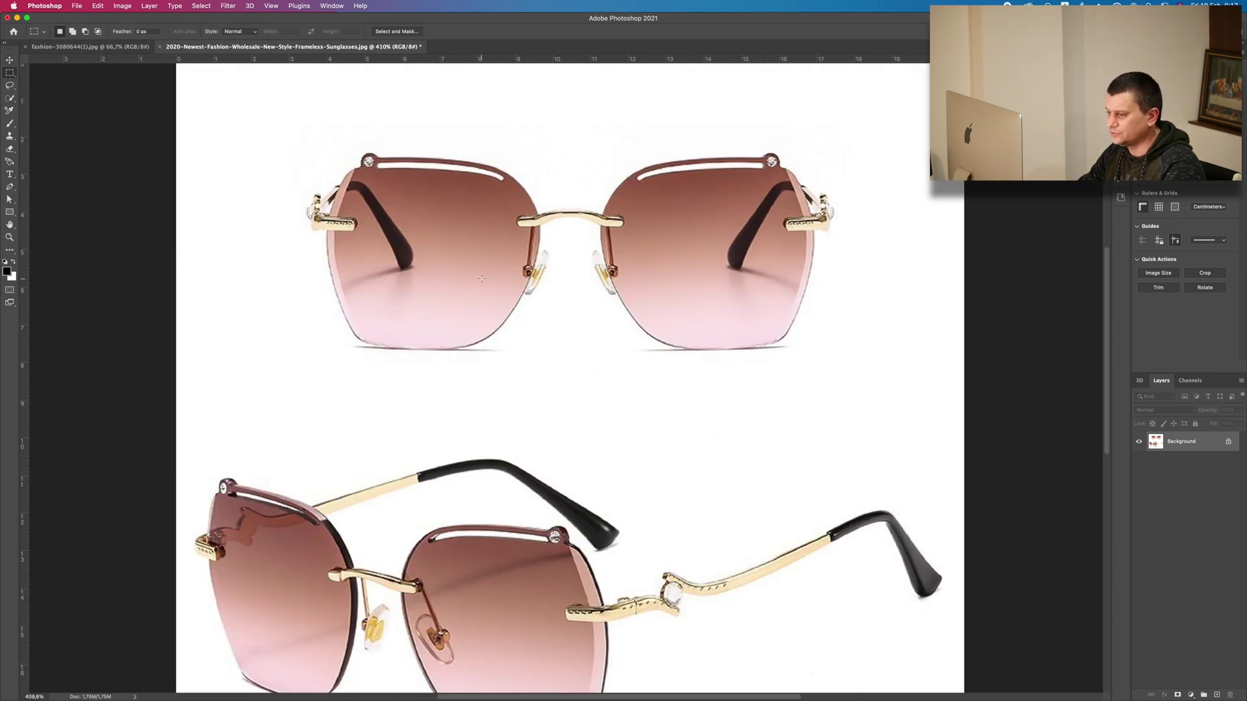
pyautogui.moveTo(432, 292); pyautogui.dragTo(362, 179)
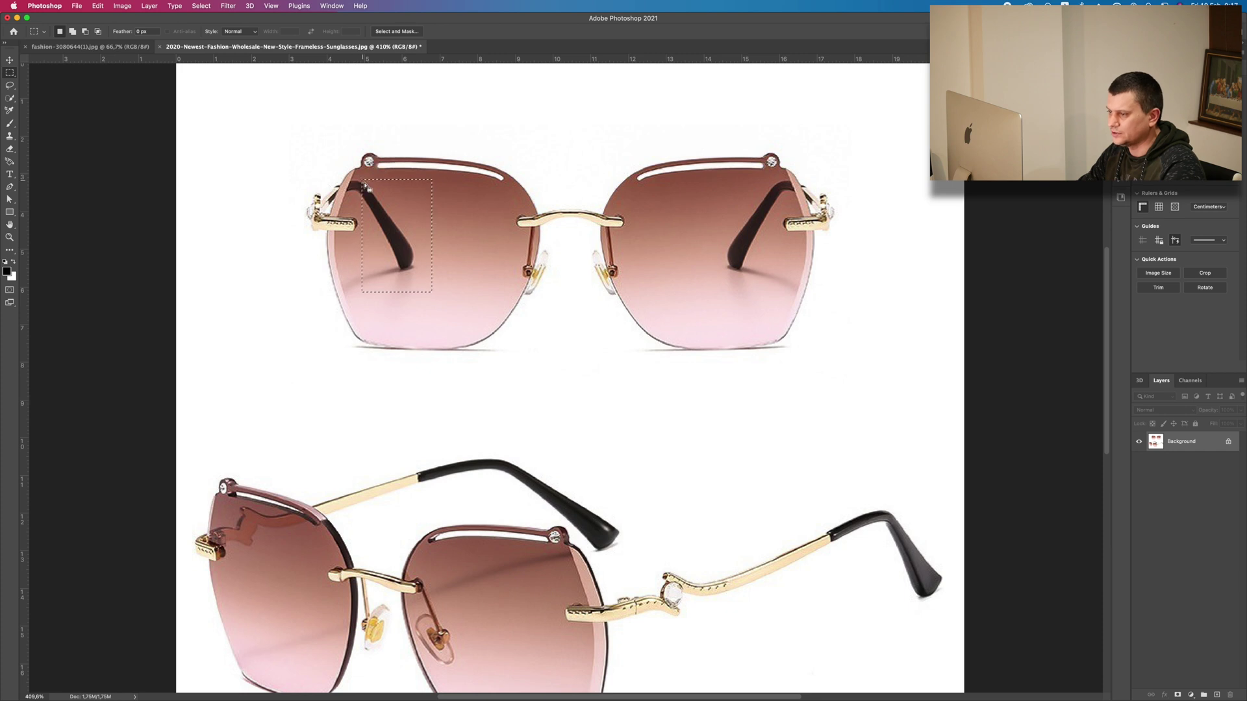
pyautogui.press('super+d')
pyautogui.rightClick(11, 74)
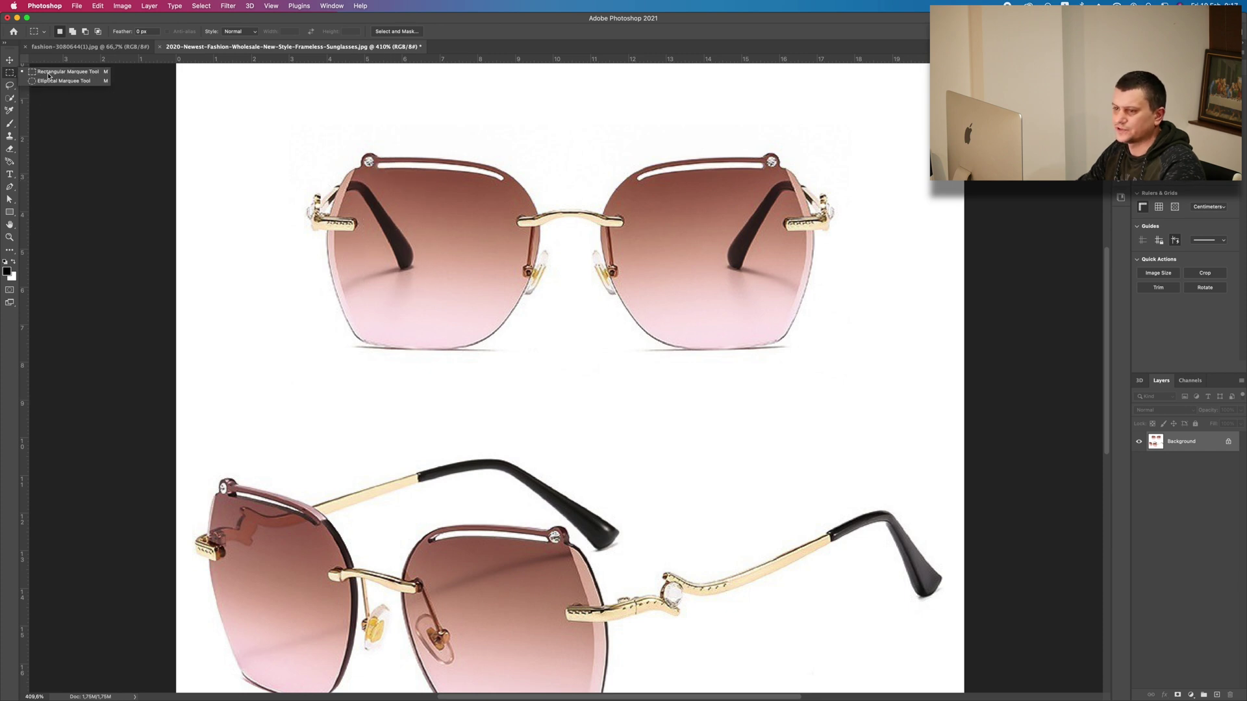
pyautogui.click(48, 75)
# Step: Content-Aware fill the temple arm inside the left lens, then deselect
pyautogui.moveTo(447, 297); pyautogui.dragTo(362, 178)
pyautogui.rightClick(375, 200)
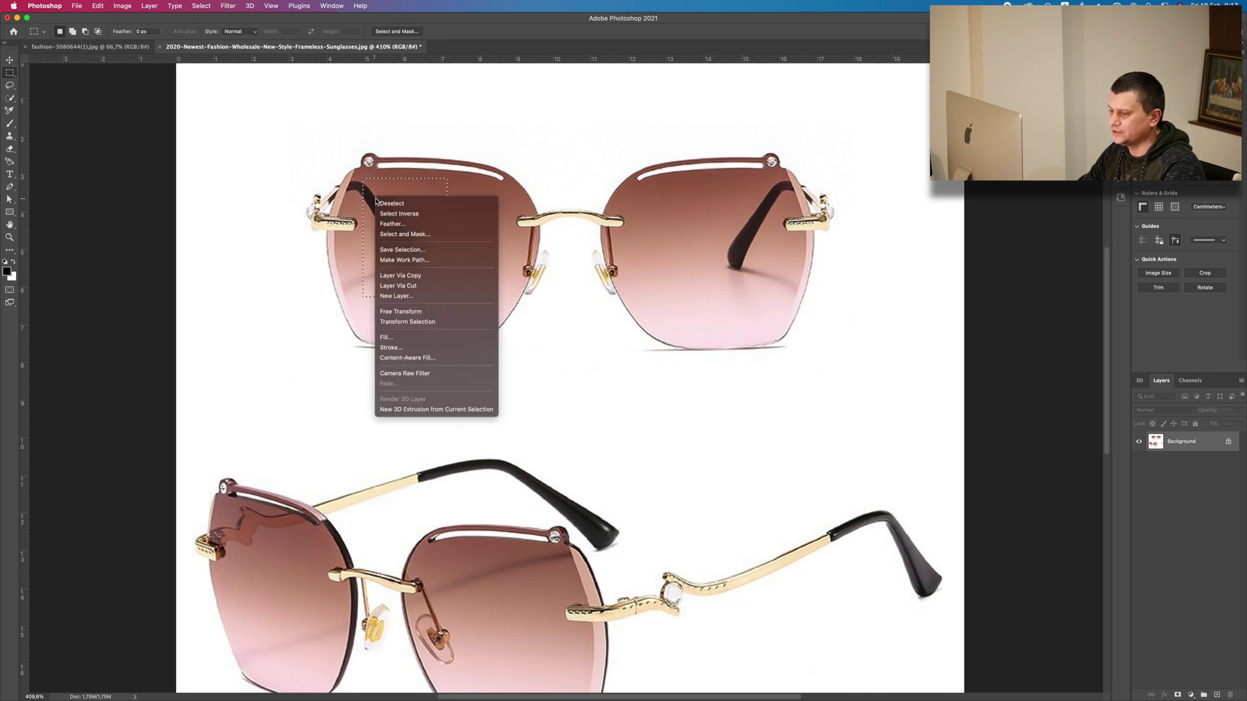
pyautogui.click(401, 341)
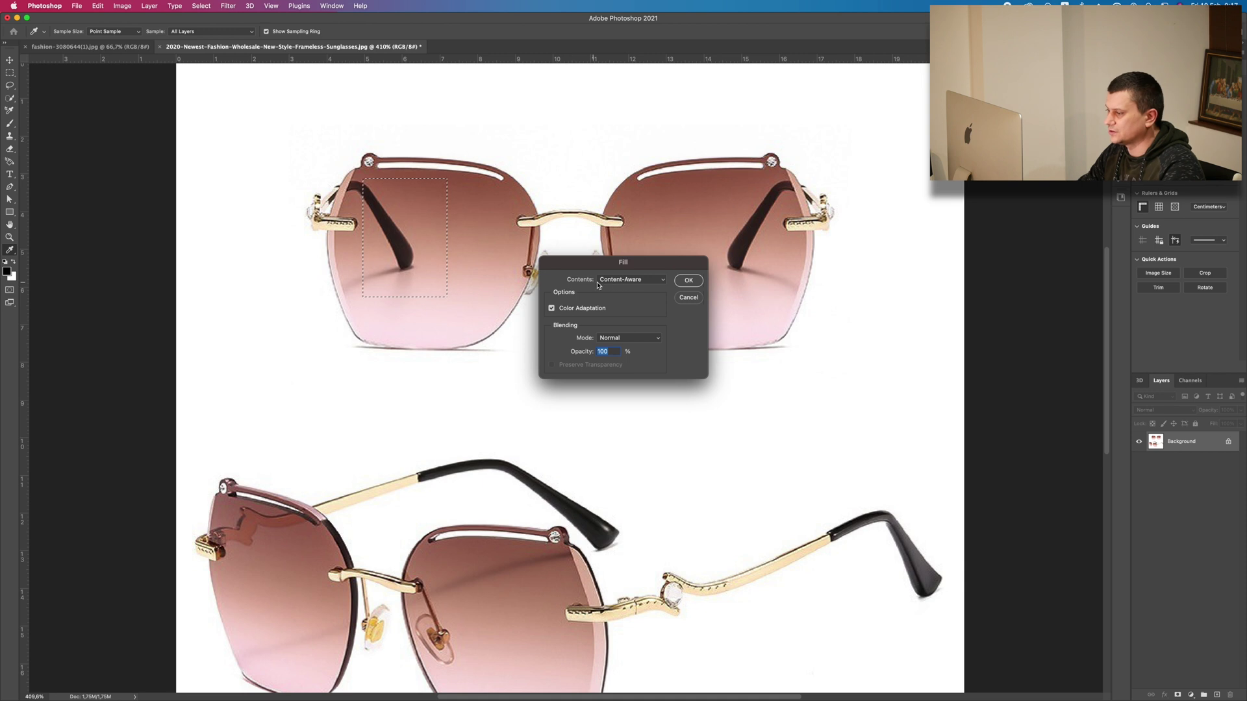
pyautogui.click(687, 281)
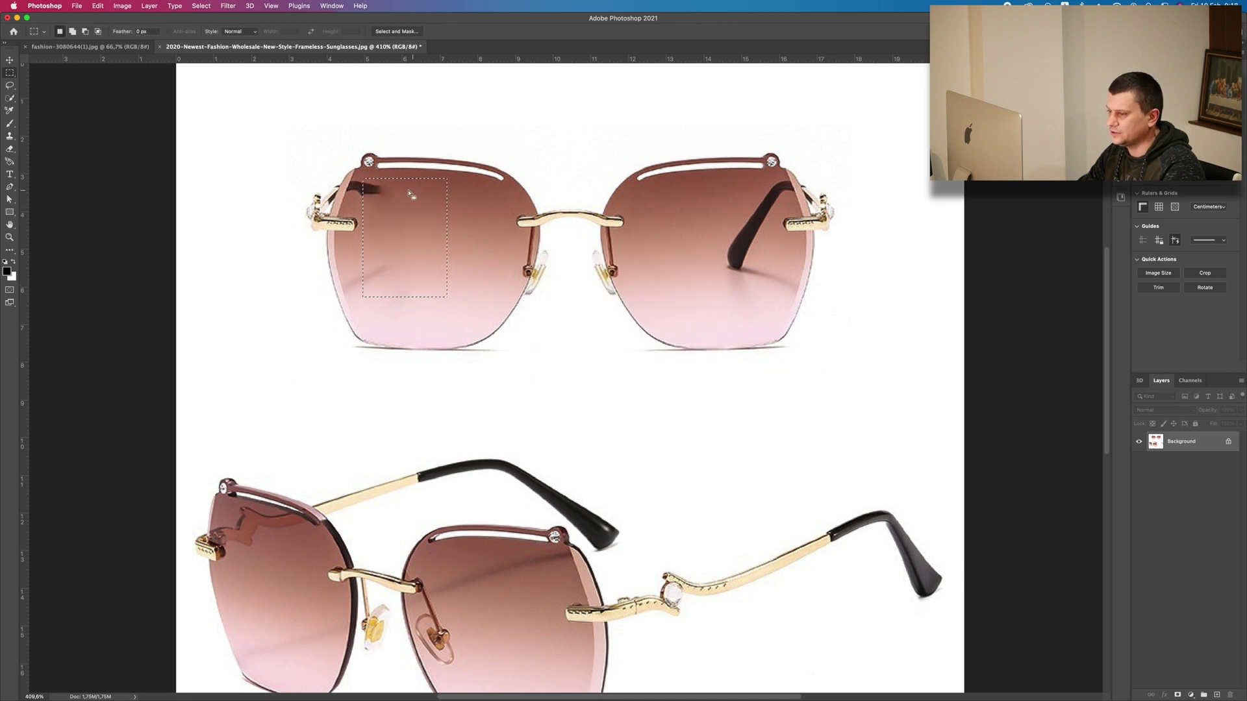
pyautogui.press('super+d')
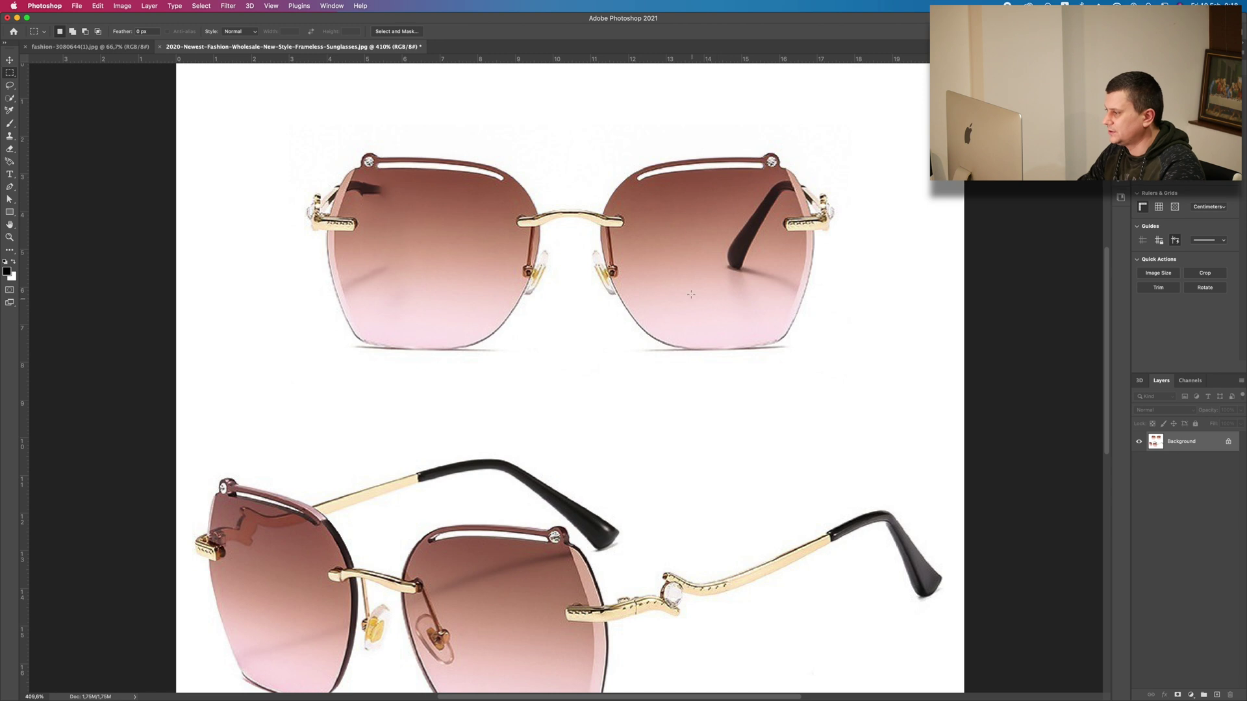
# Step: Content-Aware fill the temple arm inside the right lens
pyautogui.moveTo(710, 289); pyautogui.dragTo(780, 179)
pyautogui.rightClick(753, 216)
pyautogui.click(773, 351)
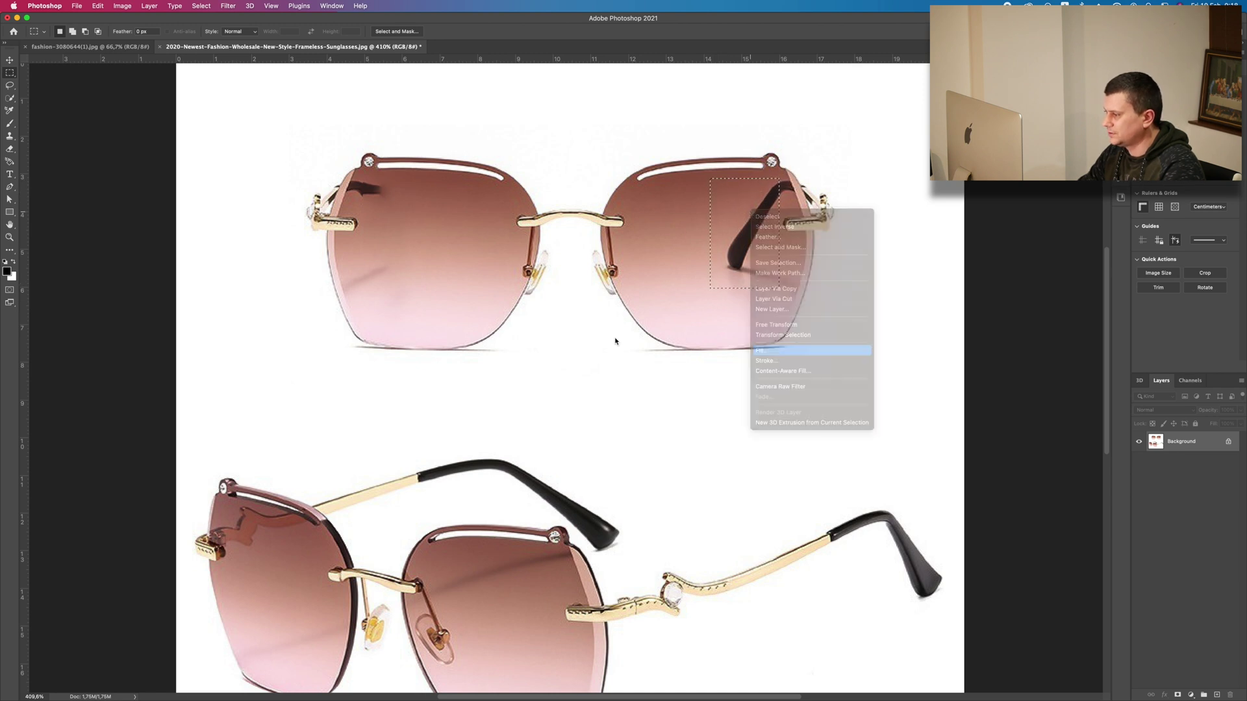
pyautogui.click(687, 281)
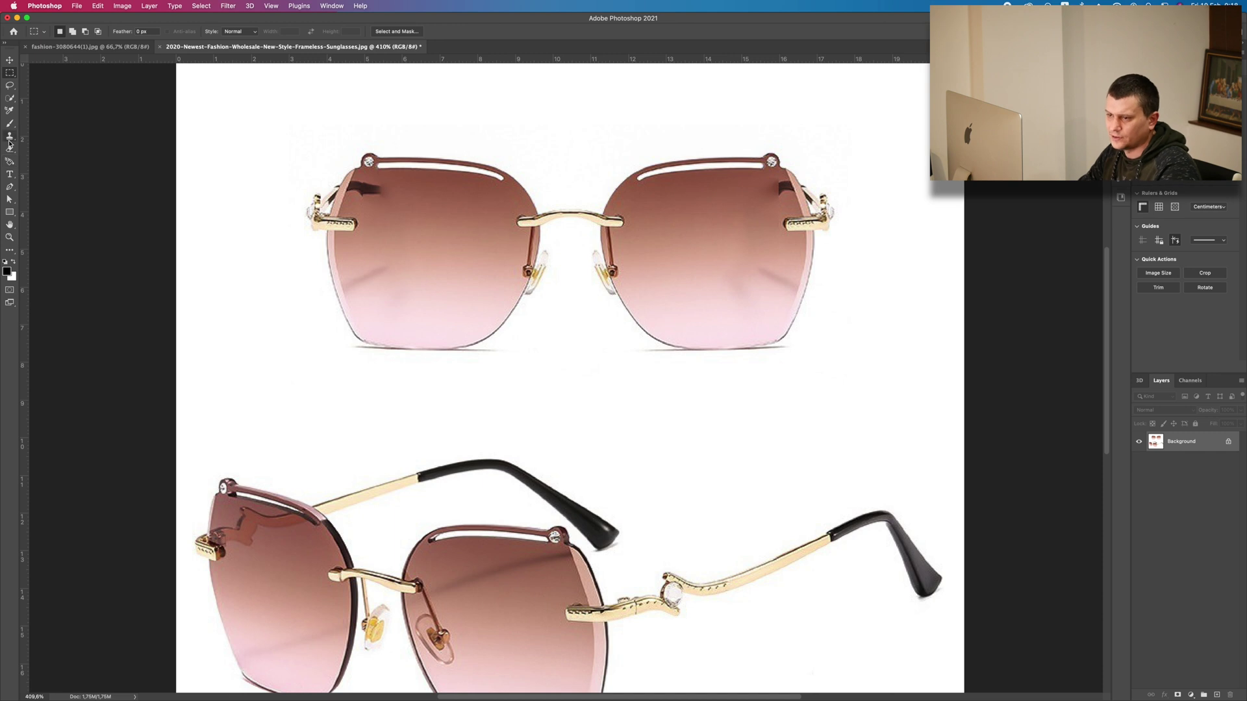
# Step: Clone Stamp over the dark streaks in both lenses, resizing the brush with [ and ]
pyautogui.click(9, 137)
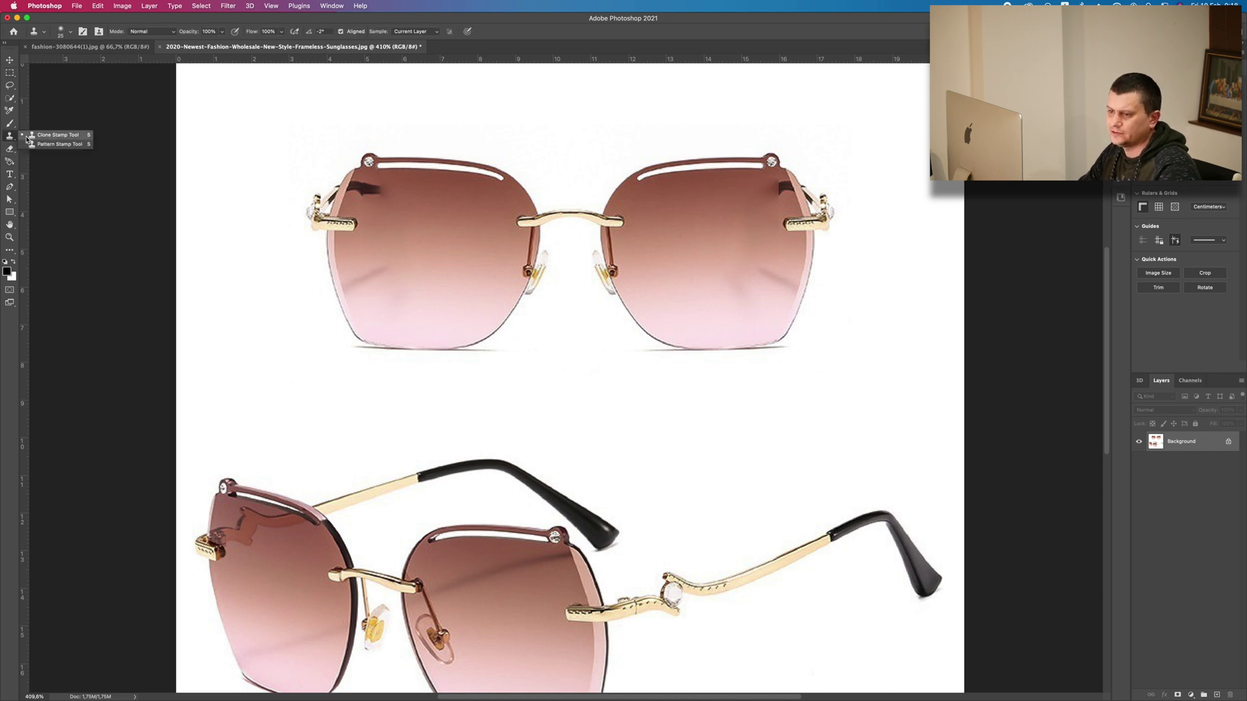
pyautogui.scroll(3, 393, 206)
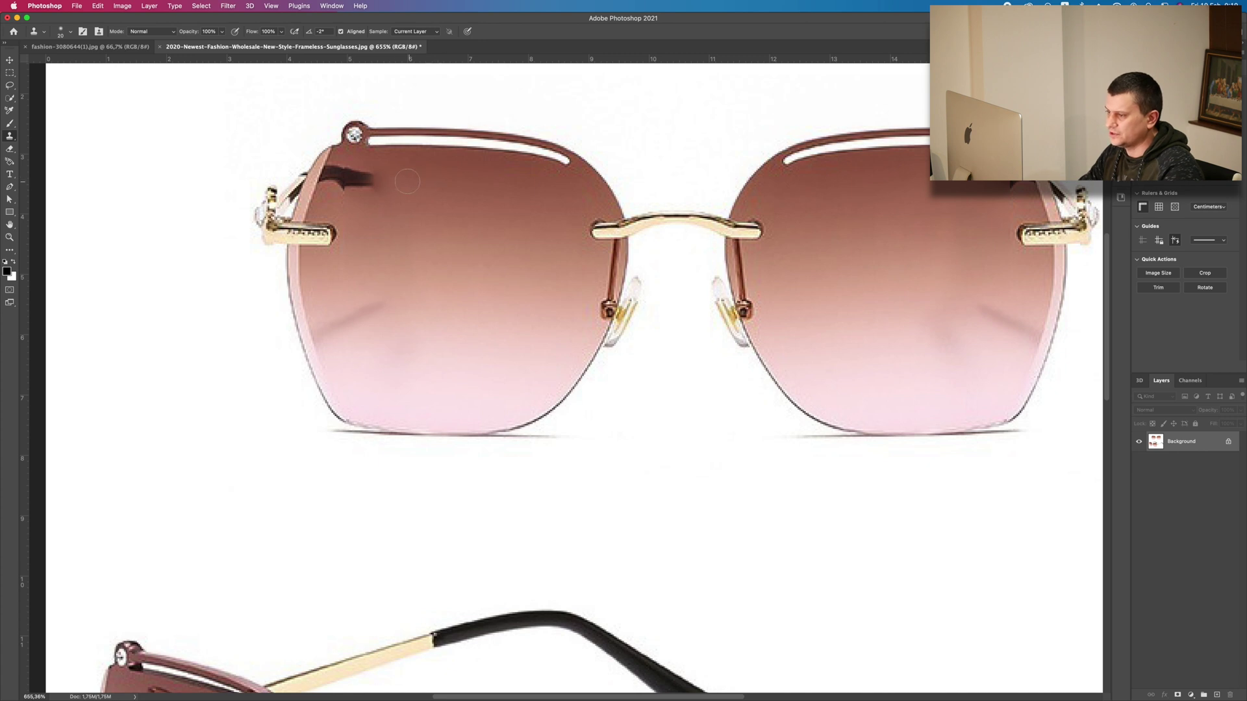
pyautogui.moveTo(384, 177); pyautogui.dragTo(339, 174)
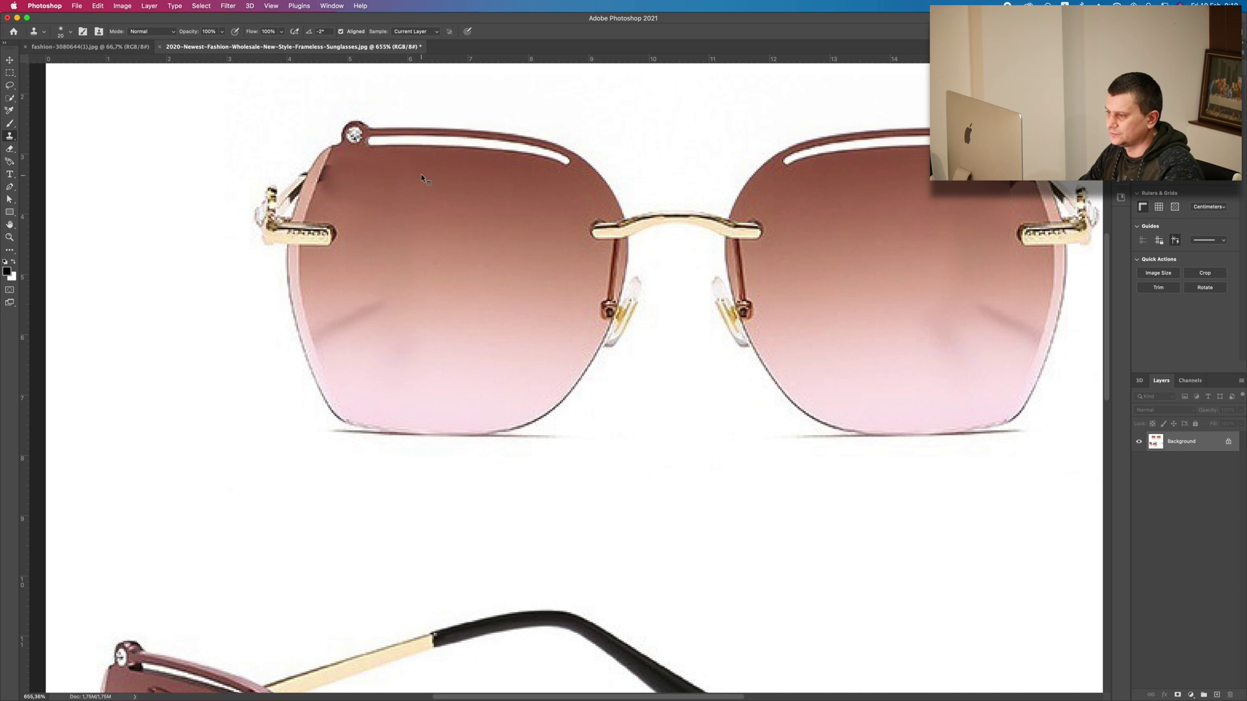
pyautogui.press(']')
pyautogui.hscroll(10, 651, 269)
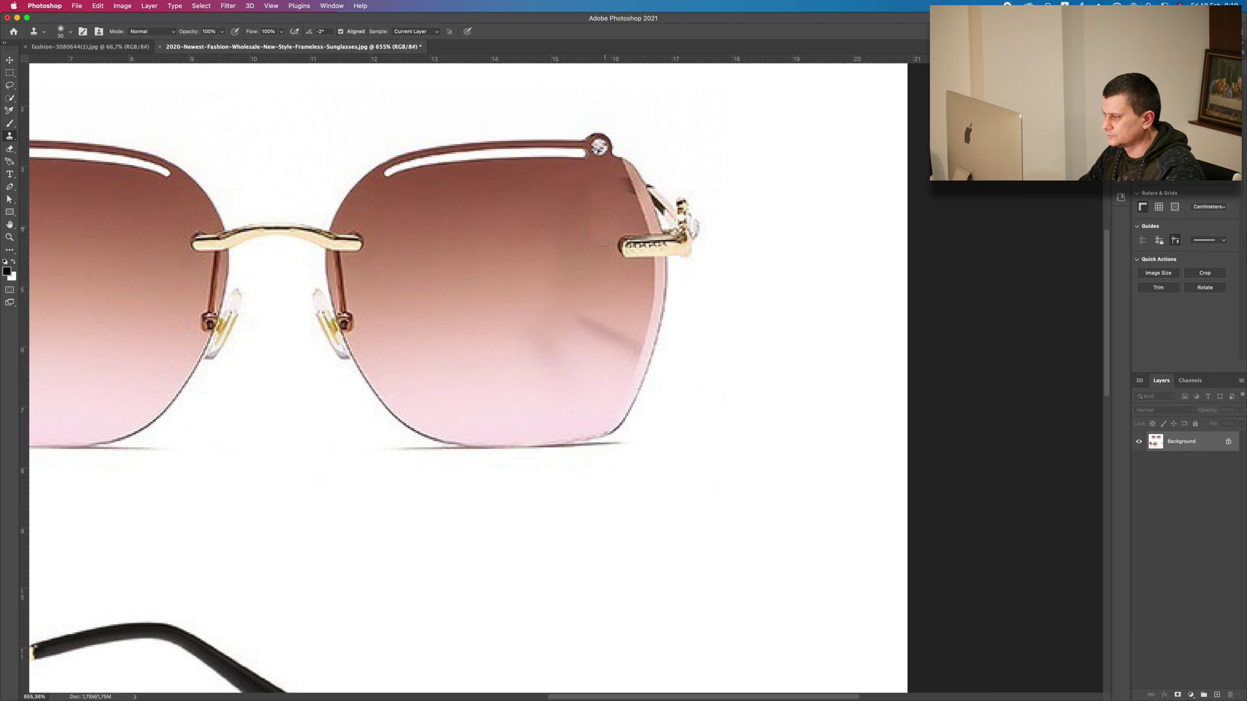
pyautogui.moveTo(546, 306); pyautogui.dragTo(627, 345)
pyautogui.press('[')
pyautogui.press('[')
pyautogui.press('[')
pyautogui.scroll(-3, 625, 203)
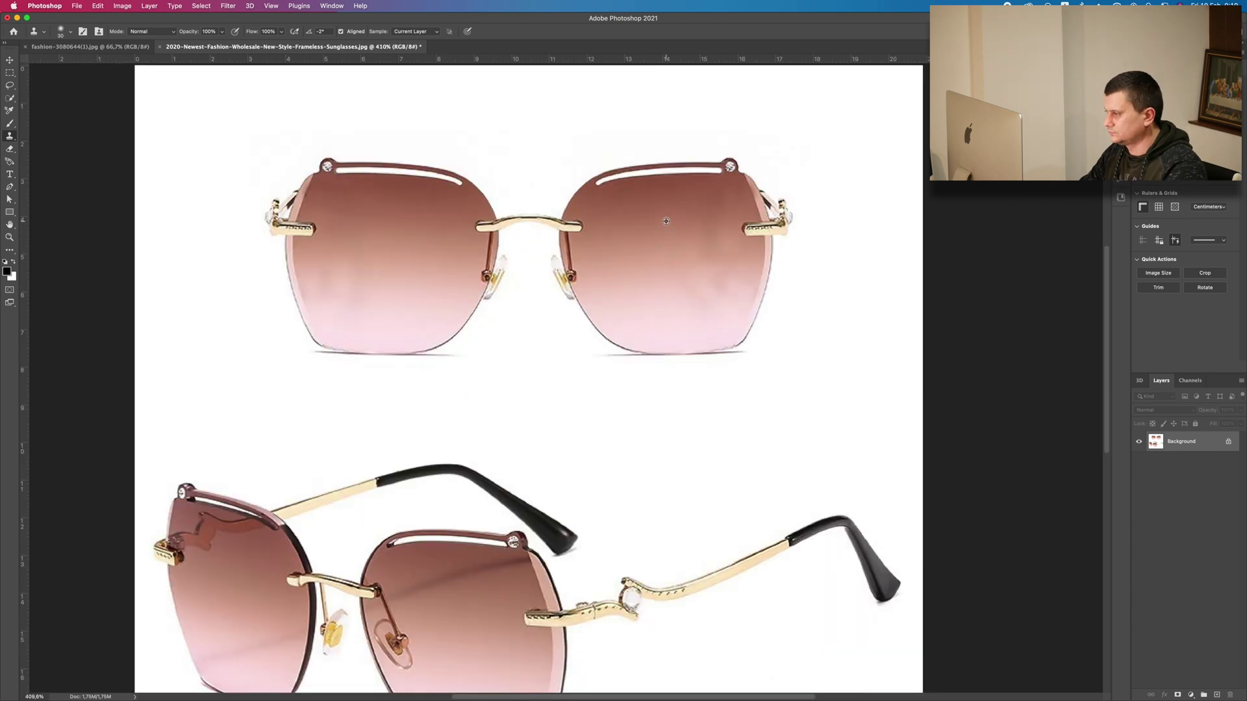
pyautogui.scroll(-2, 672, 265)
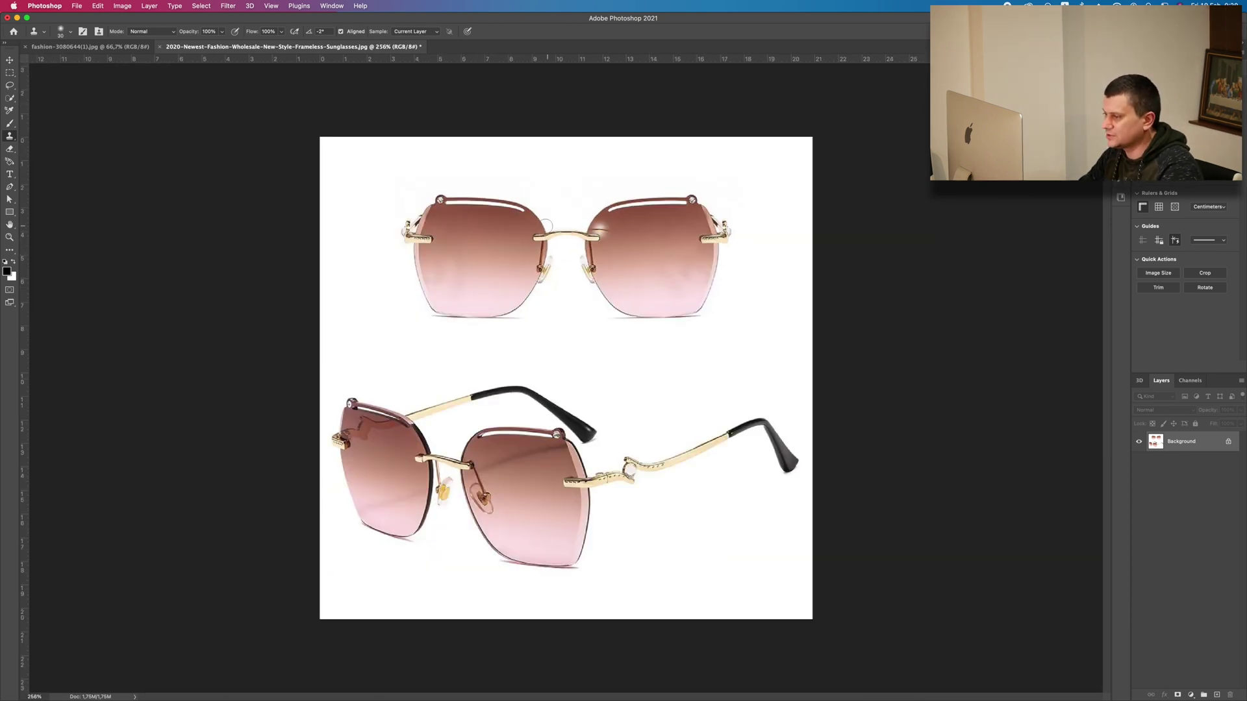
# Step: With the Pen tool, trace anchors along both lens tops, the bridge and the right hinge
pyautogui.press('p')
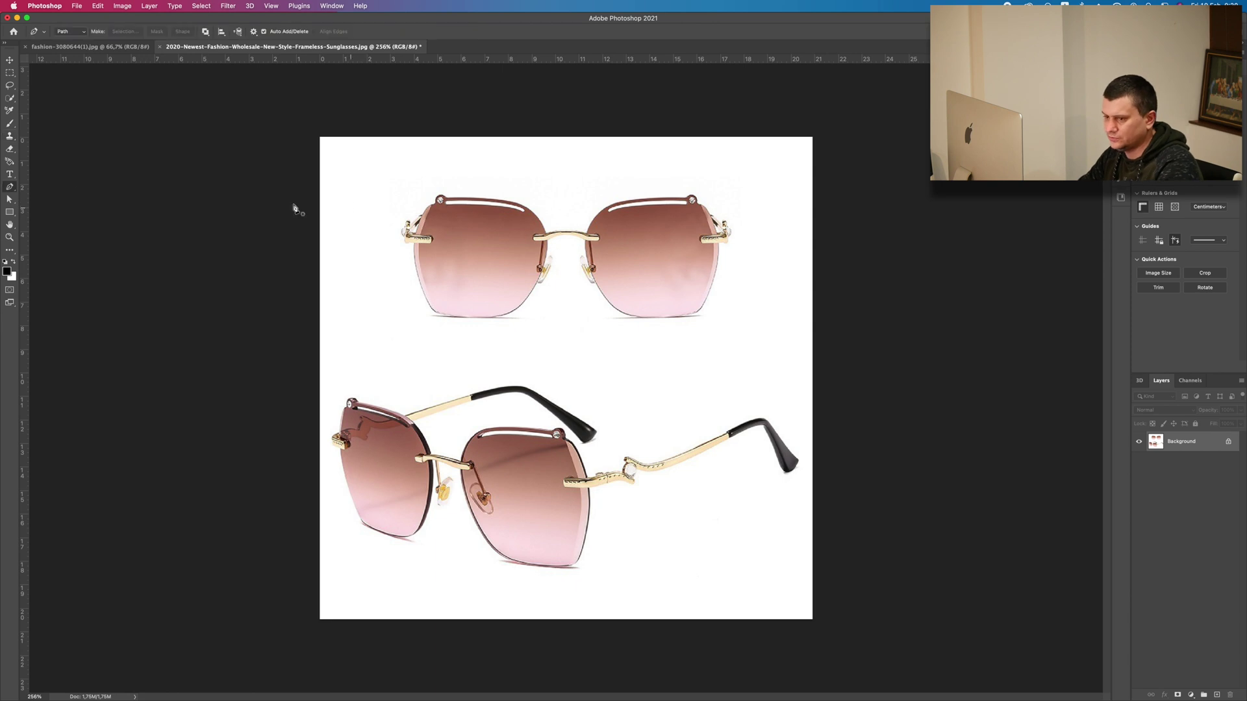
pyautogui.rightClick(12, 187)
pyautogui.click(61, 189)
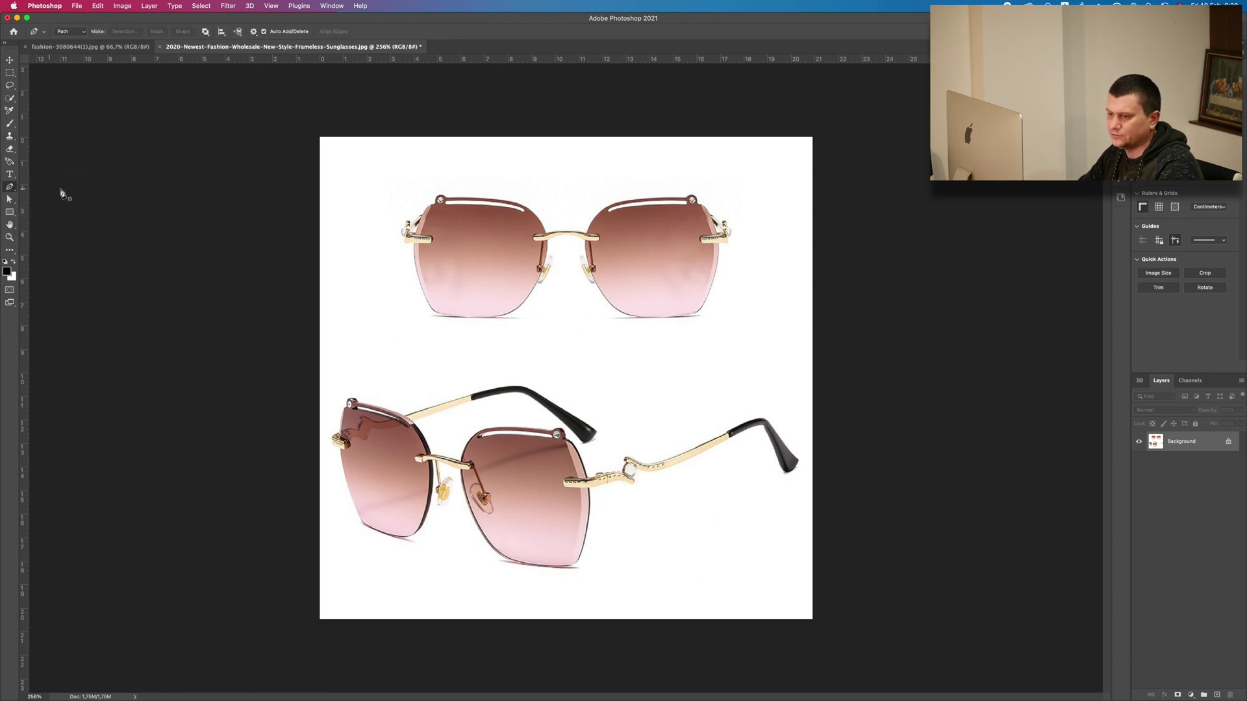
pyautogui.scroll(2, 429, 222)
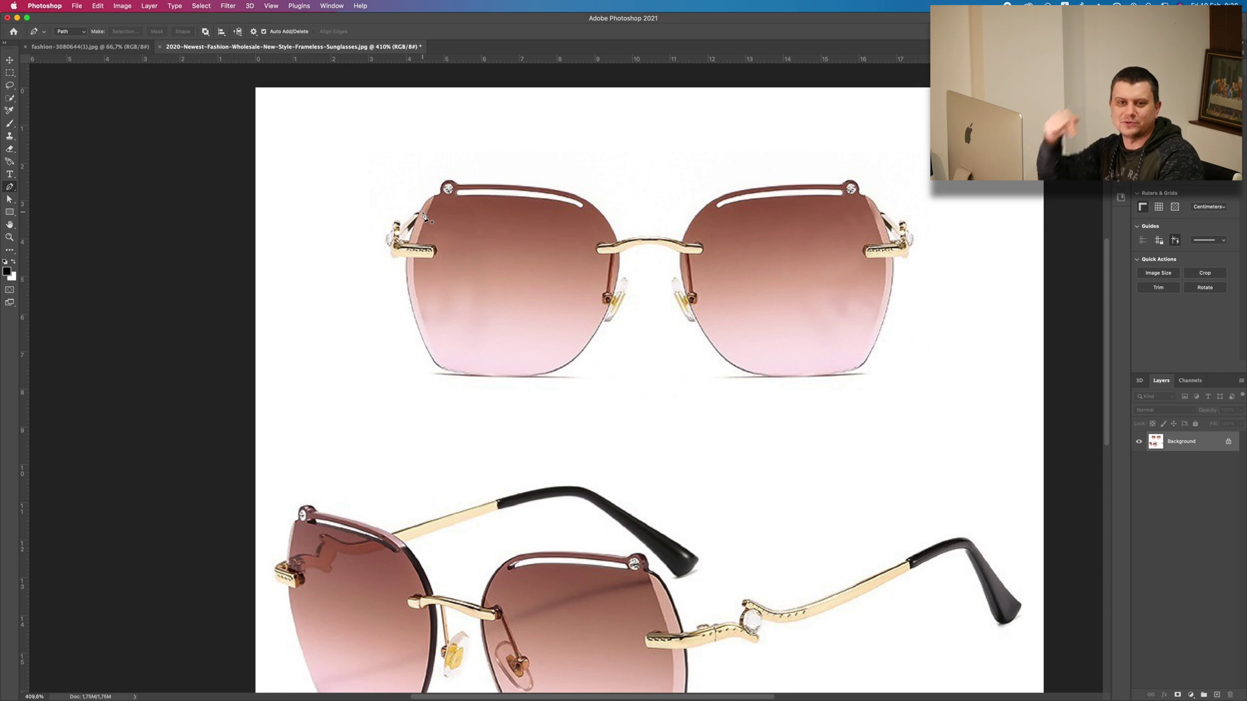
pyautogui.scroll(2, 633, 198)
pyautogui.click(403, 215)
pyautogui.click(429, 190)
pyautogui.click(466, 172)
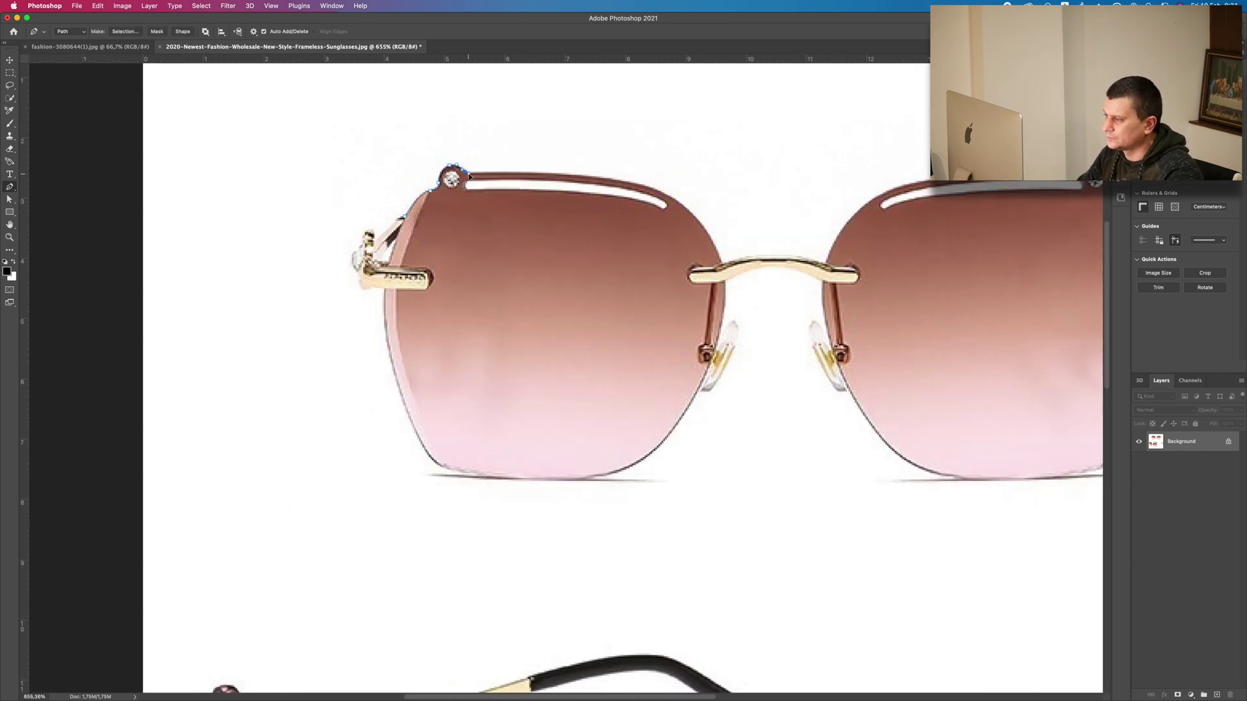
pyautogui.click(662, 193)
pyautogui.click(721, 263)
pyautogui.click(790, 255)
pyautogui.click(828, 263)
pyautogui.hscroll(5, 831, 265)
pyautogui.click(612, 241)
pyautogui.click(759, 220)
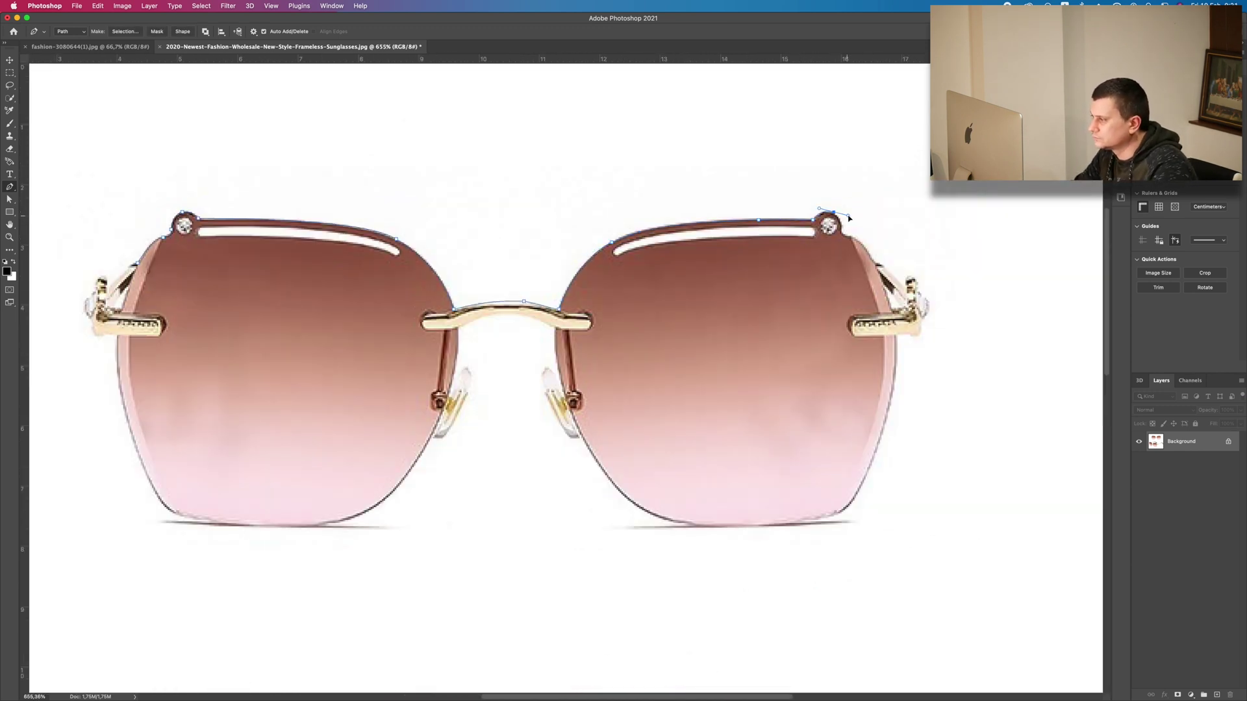
pyautogui.click(813, 219)
pyautogui.click(847, 235)
pyautogui.click(877, 265)
pyautogui.click(891, 274)
pyautogui.click(909, 280)
pyautogui.click(927, 304)
pyautogui.click(921, 333)
# Step: Trace the lens bottoms, nose pads and left hinge, closing the path at its start
pyautogui.click(897, 334)
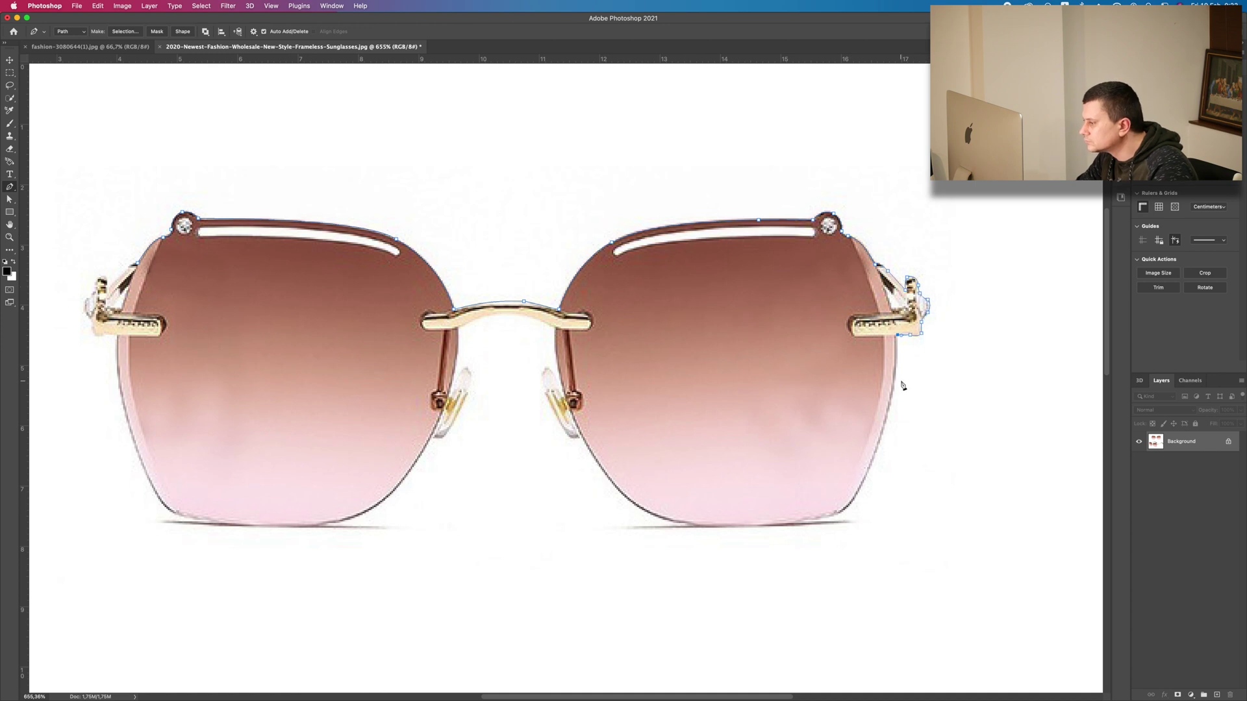
pyautogui.click(888, 411)
pyautogui.click(845, 509)
pyautogui.click(758, 525)
pyautogui.click(687, 526)
pyautogui.click(590, 452)
pyautogui.click(570, 438)
pyautogui.click(542, 377)
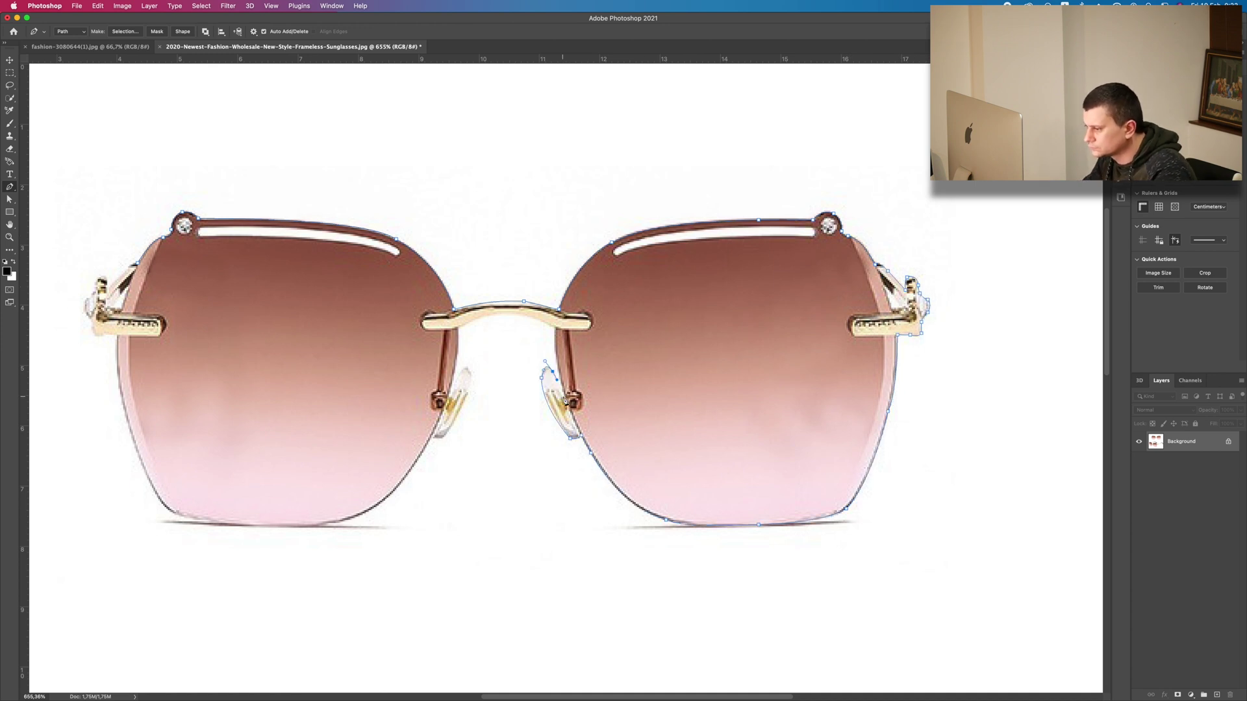
pyautogui.click(555, 330)
pyautogui.click(504, 316)
pyautogui.click(459, 330)
pyautogui.click(450, 391)
pyautogui.click(472, 383)
pyautogui.click(439, 435)
pyautogui.click(361, 514)
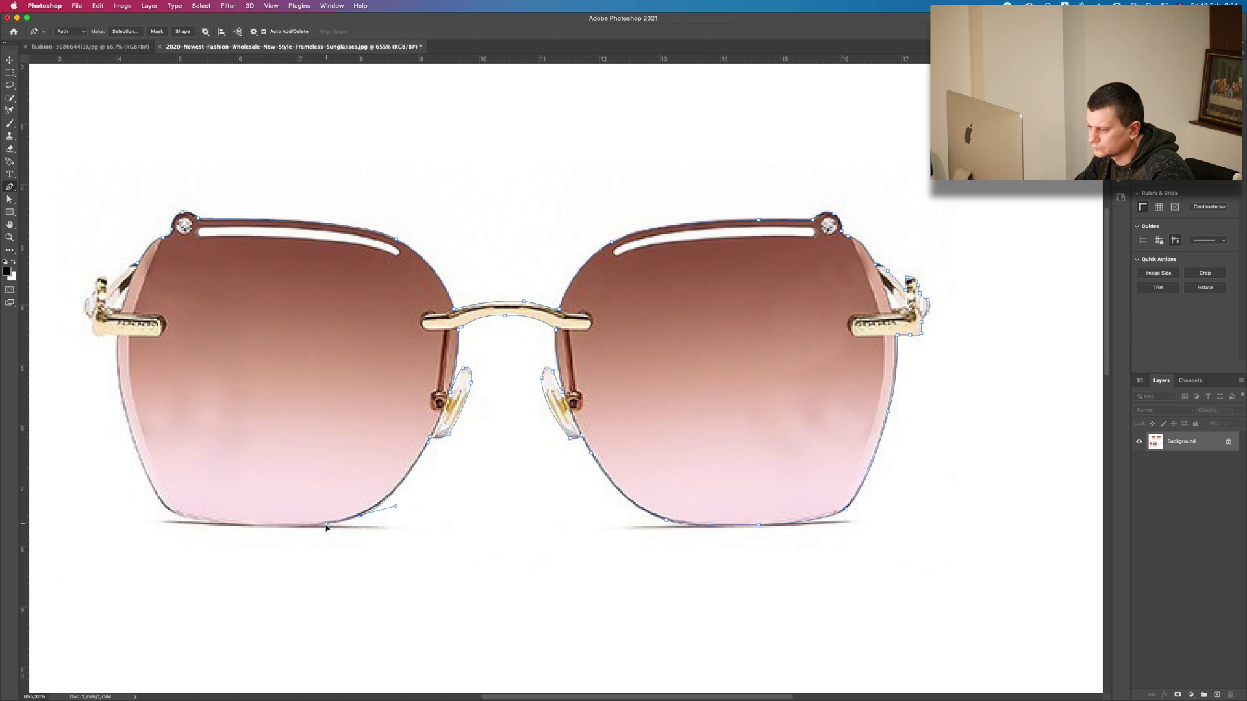
pyautogui.click(282, 525)
pyautogui.click(171, 512)
pyautogui.hscroll(-4, 148, 504)
pyautogui.click(120, 392)
pyautogui.click(111, 336)
pyautogui.click(293, 322)
pyautogui.click(290, 301)
pyautogui.click(303, 277)
pyautogui.click(339, 262)
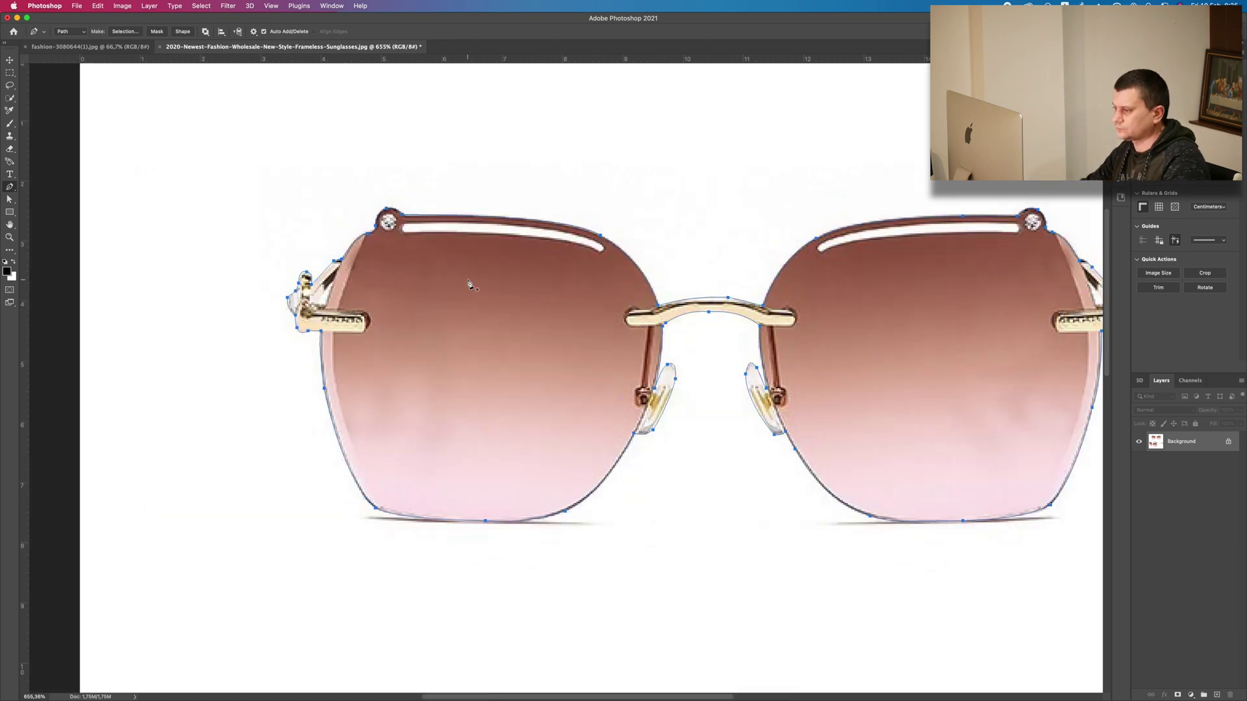
pyautogui.scroll(-3, 493, 273)
# Step: Convert the path to a selection, copy it to Layer 1, and hide the Background
pyautogui.rightClick(753, 298)
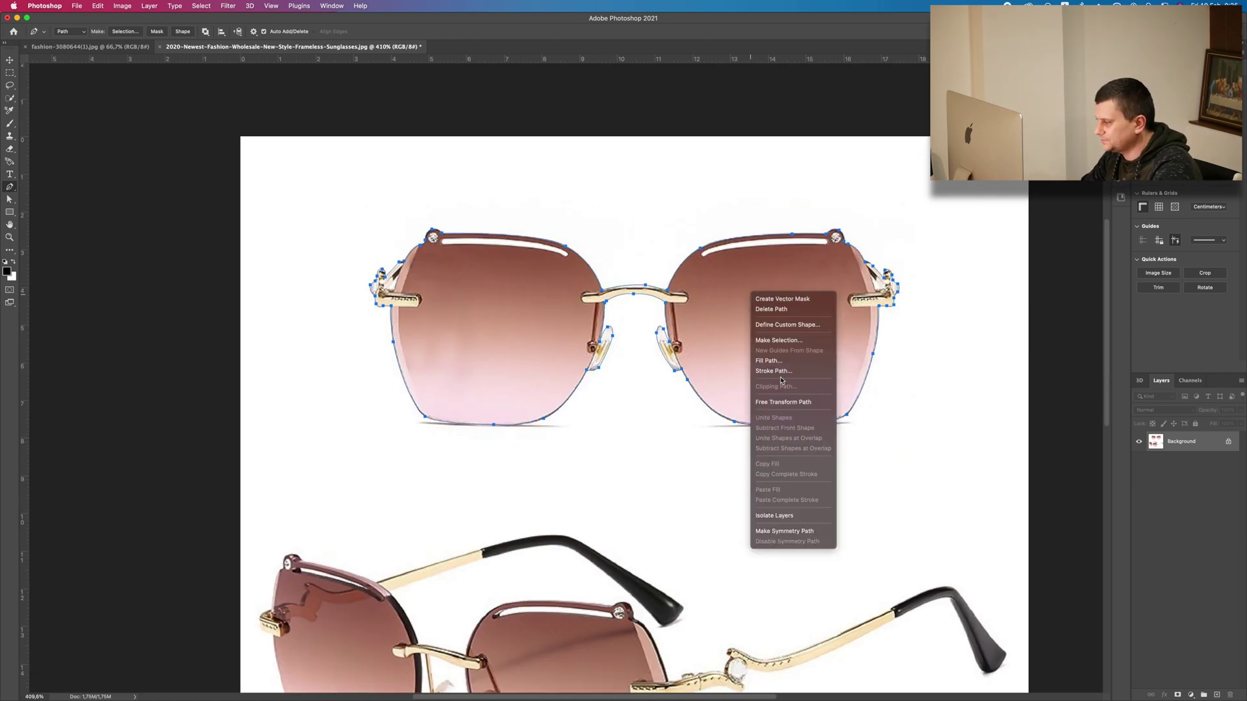
pyautogui.click(778, 339)
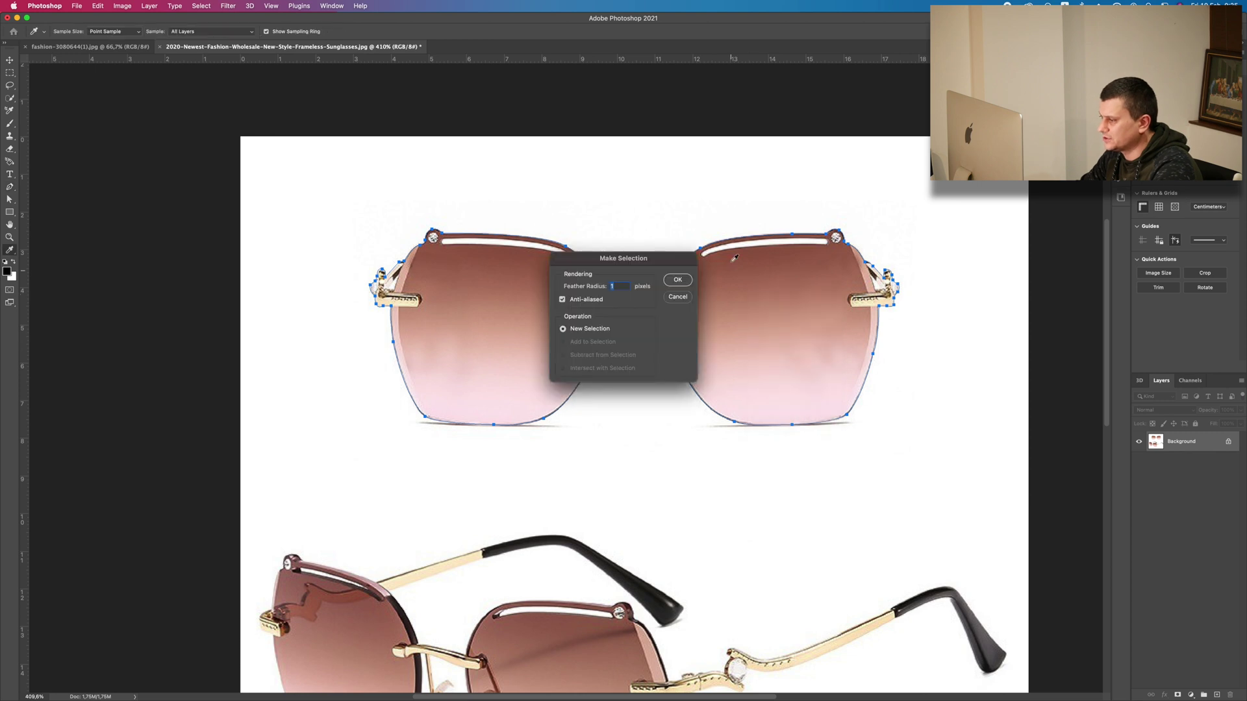
pyautogui.click(678, 279)
pyautogui.press('super+j')
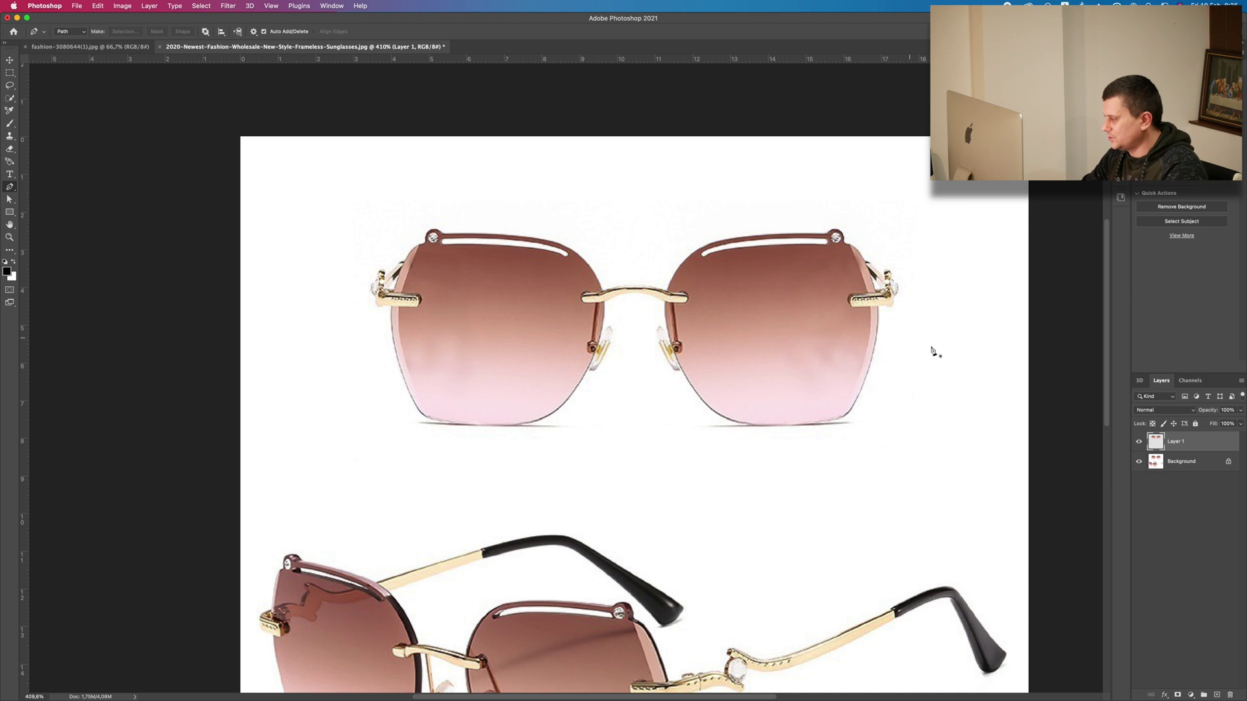
pyautogui.click(1138, 461)
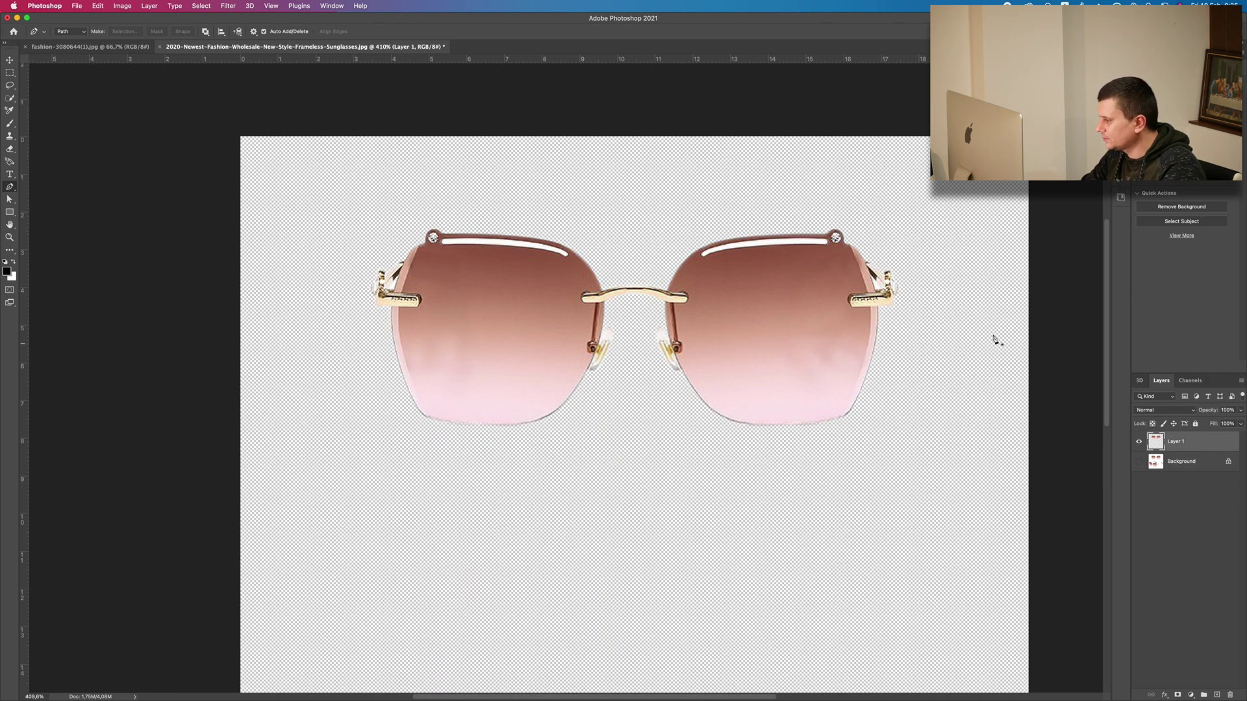
pyautogui.scroll(3, 924, 298)
# Step: Trace the right temple arm's outer end with the Pen and delete it
pyautogui.click(839, 266)
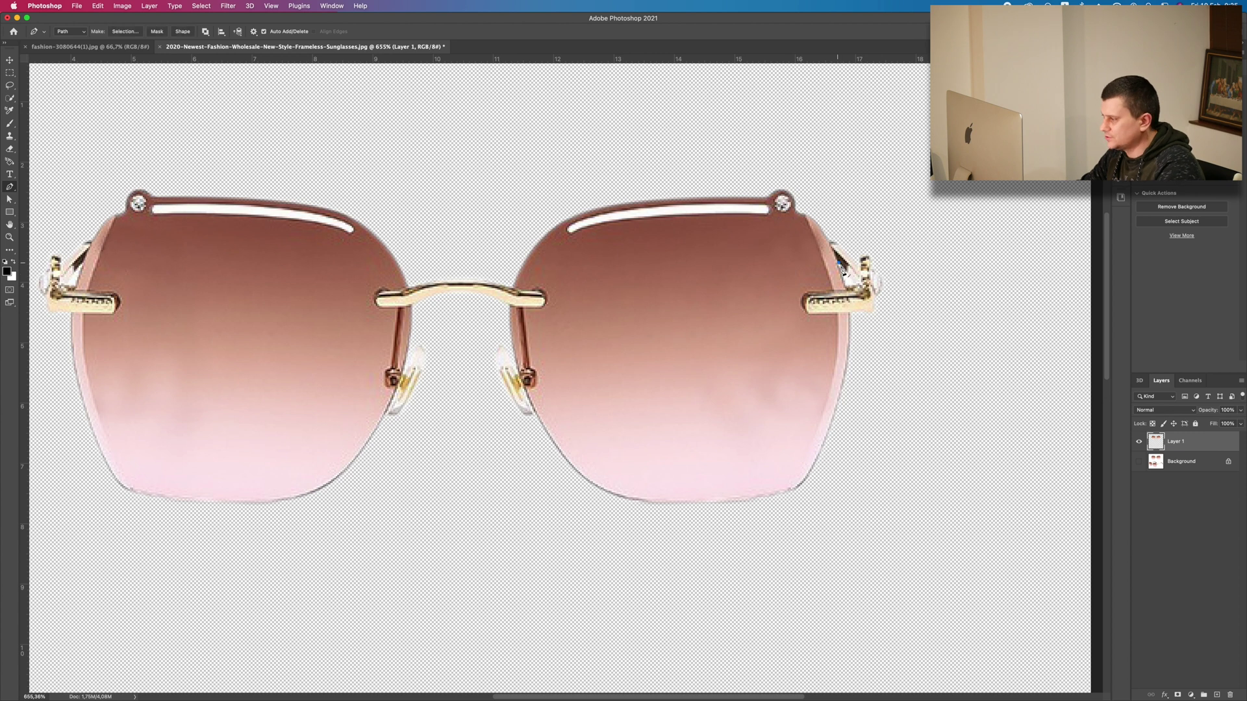
pyautogui.click(855, 288)
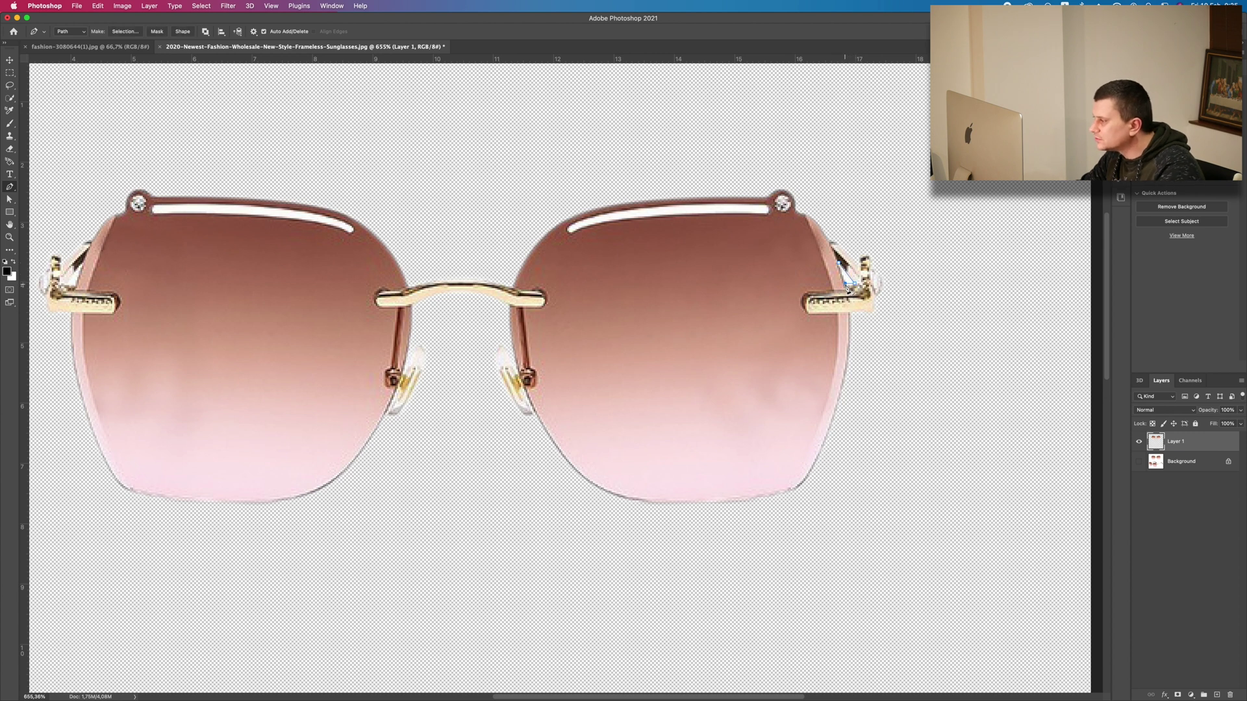
pyautogui.rightClick(845, 275)
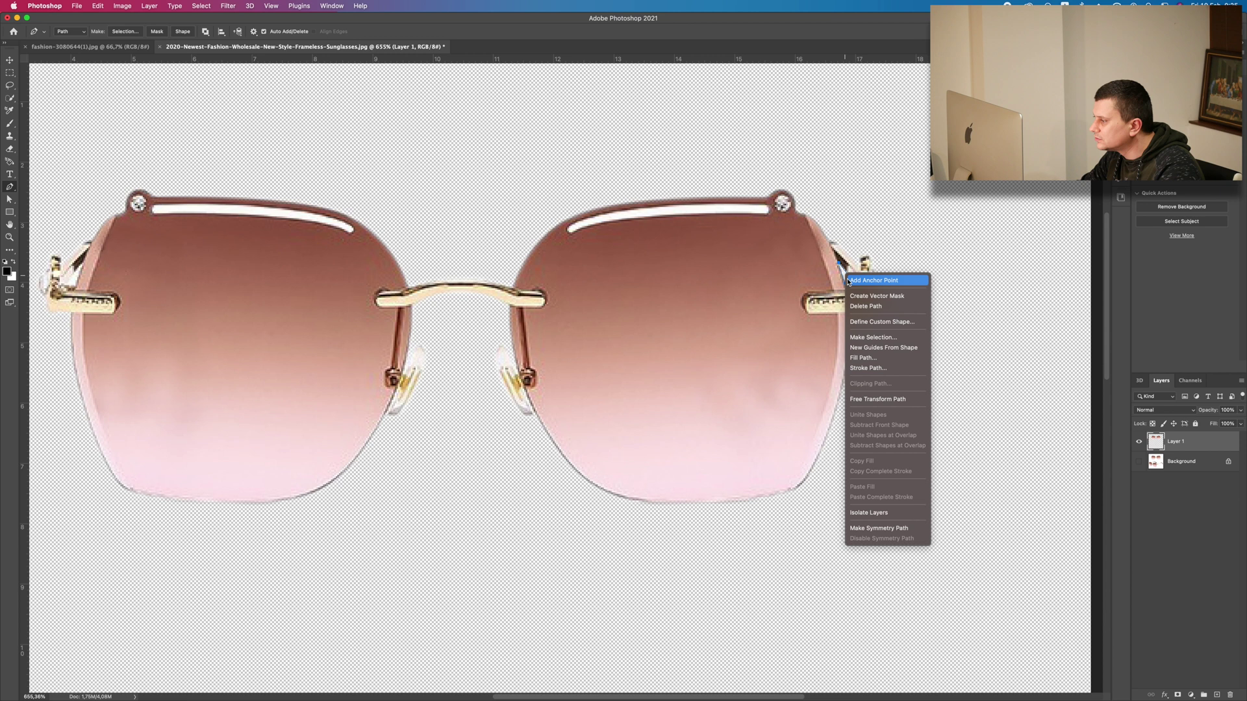
pyautogui.click(898, 338)
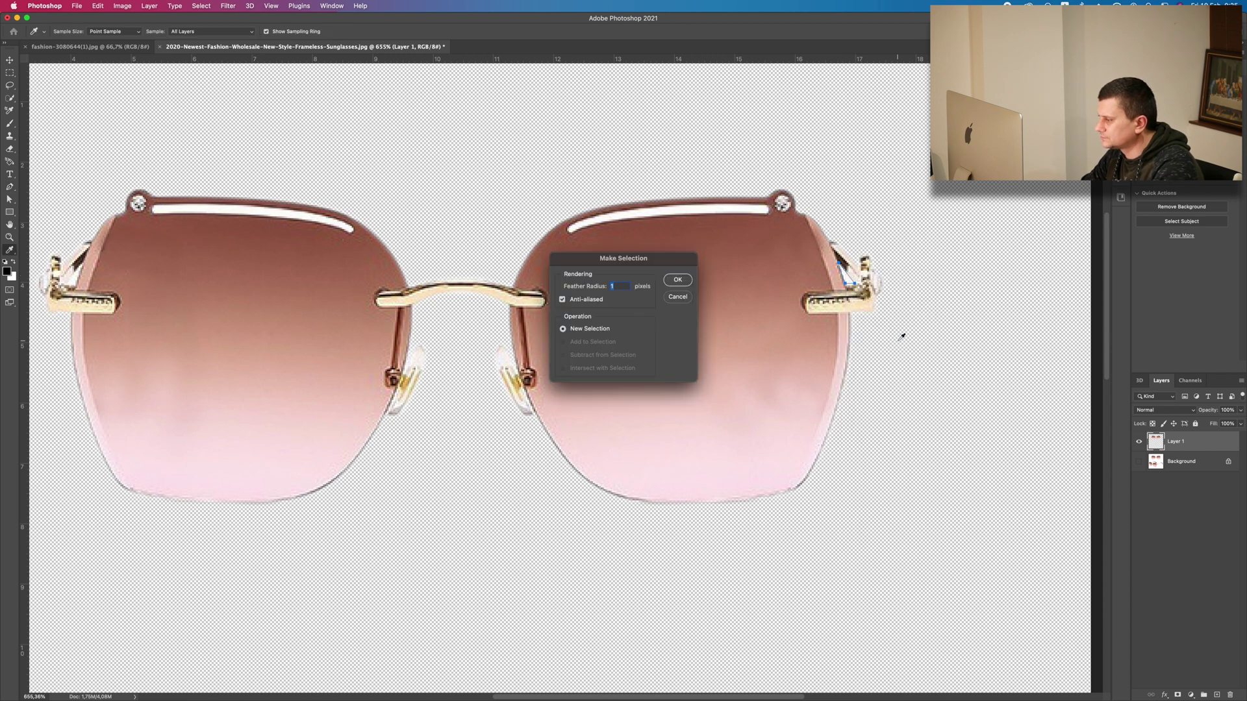
pyautogui.press('Return')
# Step: Cut away the left temple arm's end the same way, then return to the Rectangular Marquee with the whole image in view
pyautogui.moveTo(384, 321); pyautogui.dragTo(524, 328)
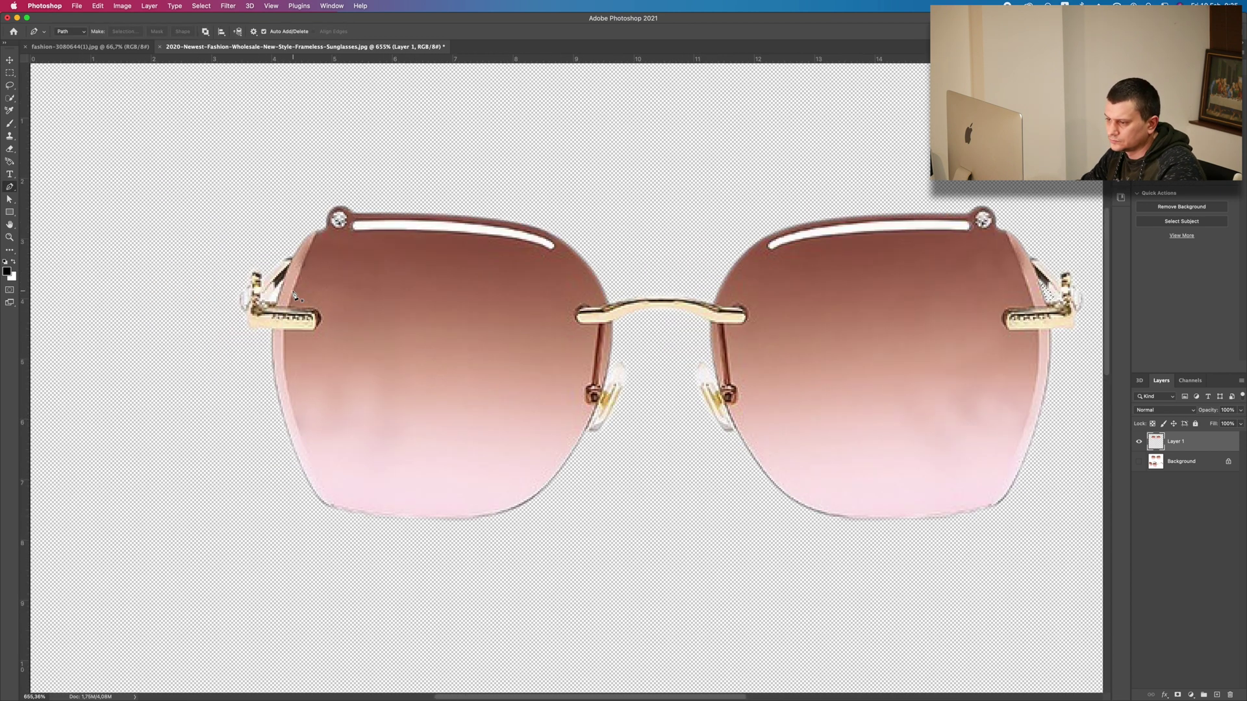
pyautogui.click(282, 279)
pyautogui.click(277, 304)
pyautogui.rightClick(284, 285)
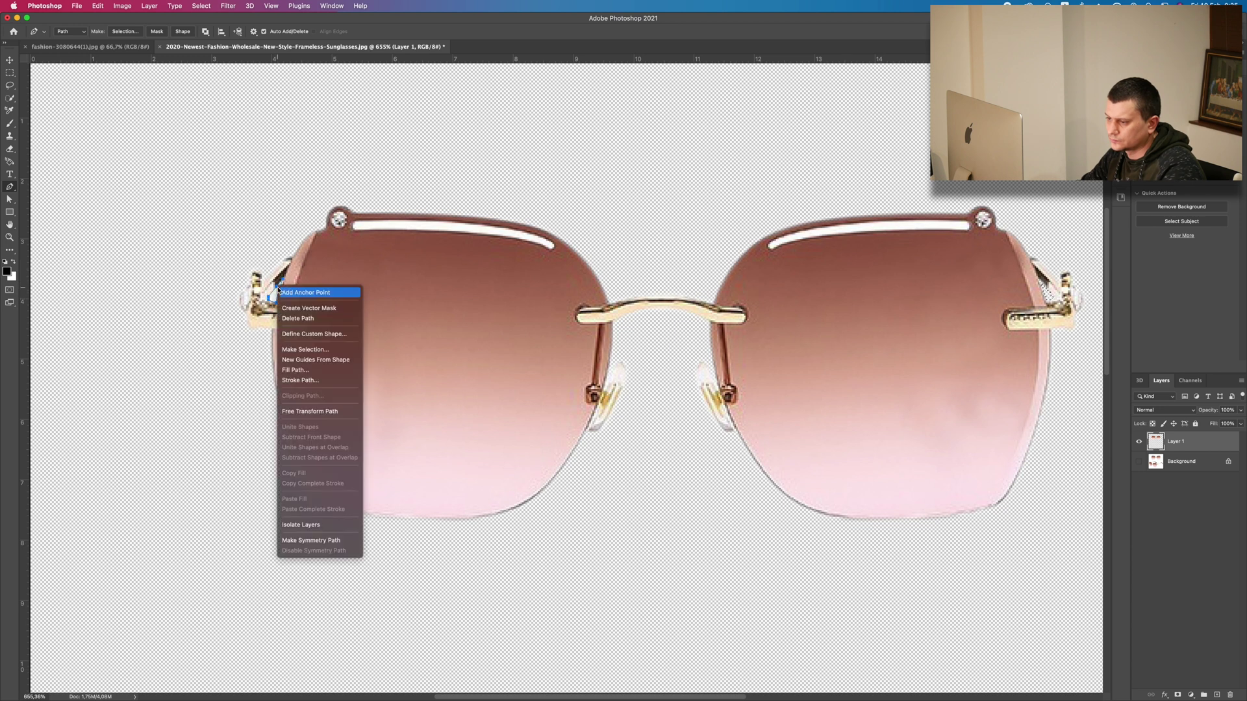
pyautogui.click(314, 349)
pyautogui.press('Return')
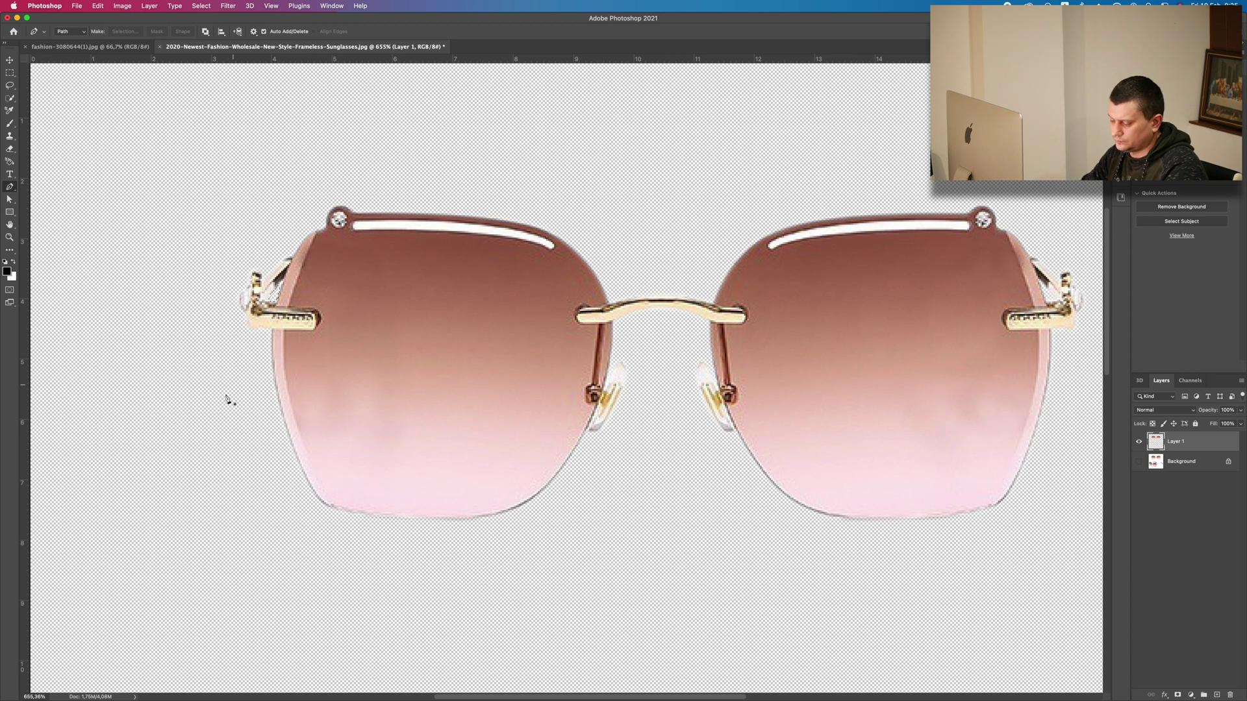
pyautogui.press('m')
pyautogui.press('super+0')
pyautogui.scroll(5, 555, 356)
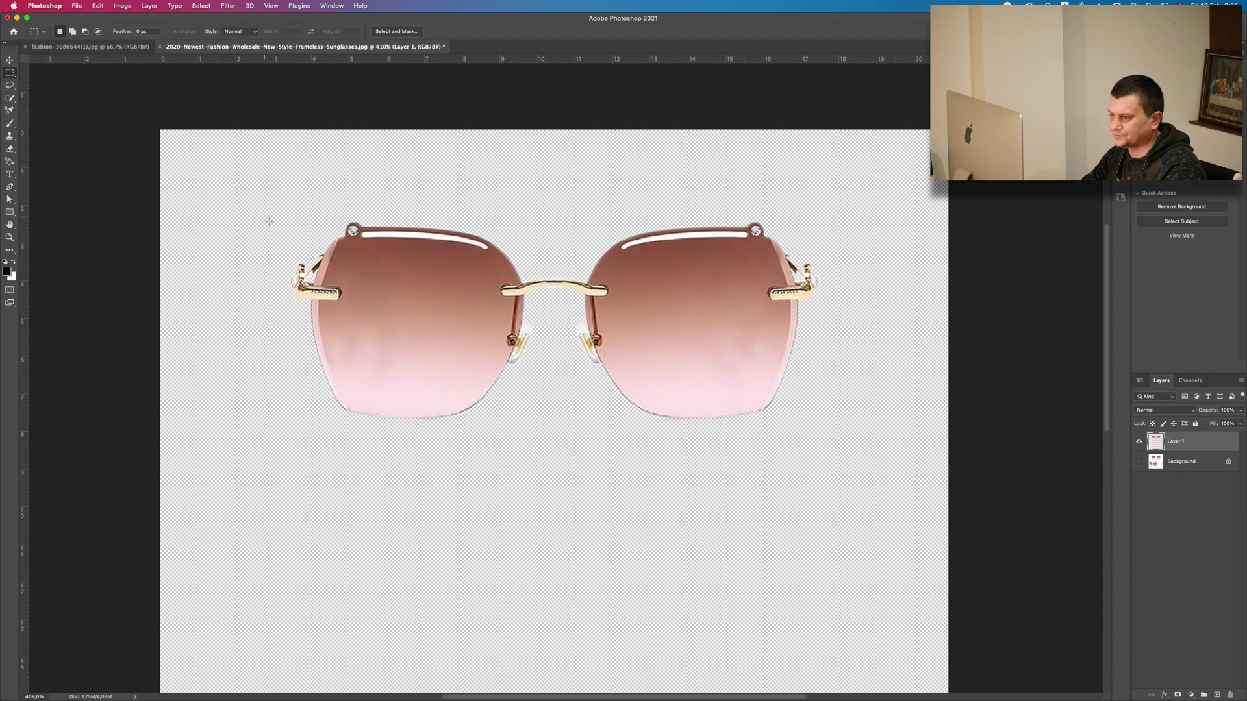
# Step: Copy the sunglasses, paste them into the portrait, and start Free Transform
pyautogui.moveTo(264, 195); pyautogui.dragTo(897, 452)
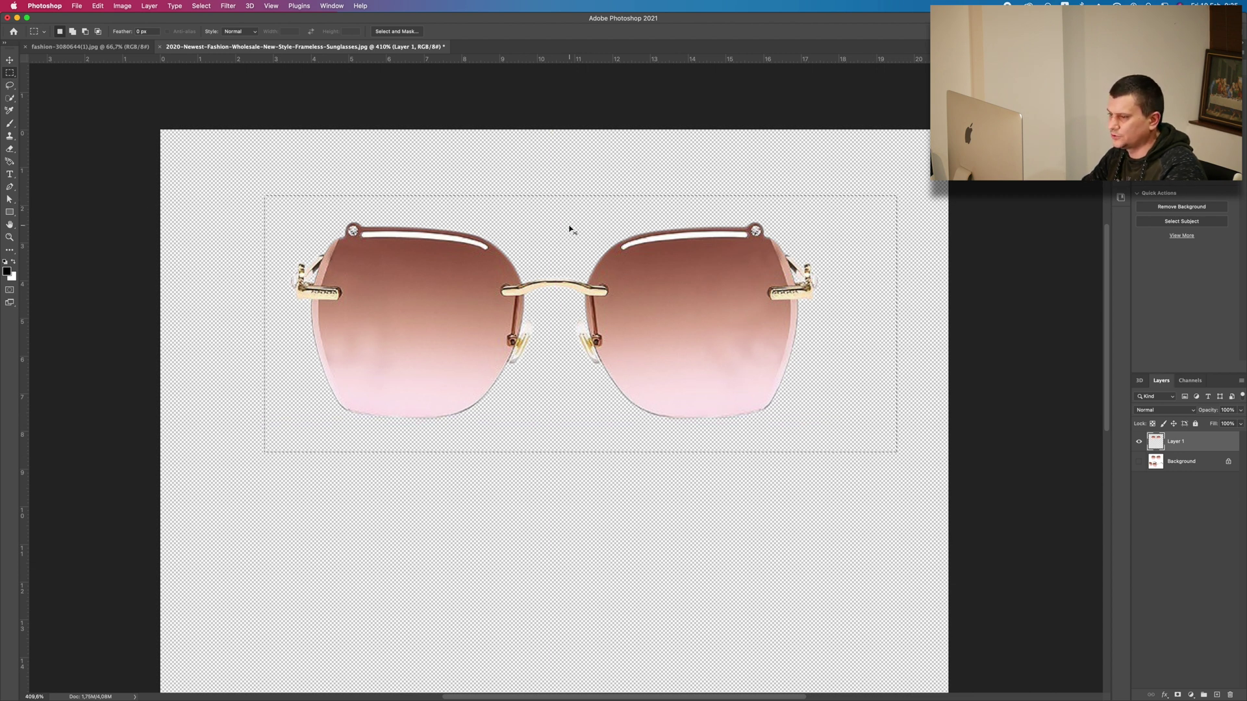
pyautogui.click(123, 48)
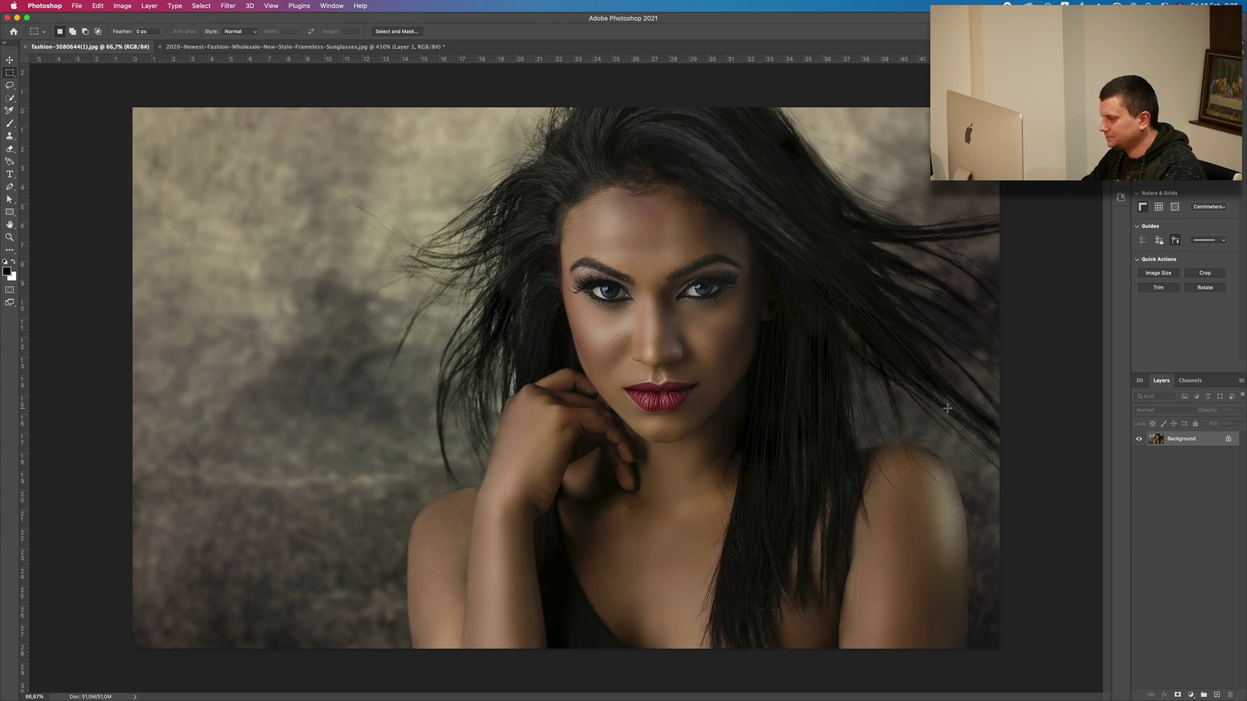
pyautogui.press('super+v')
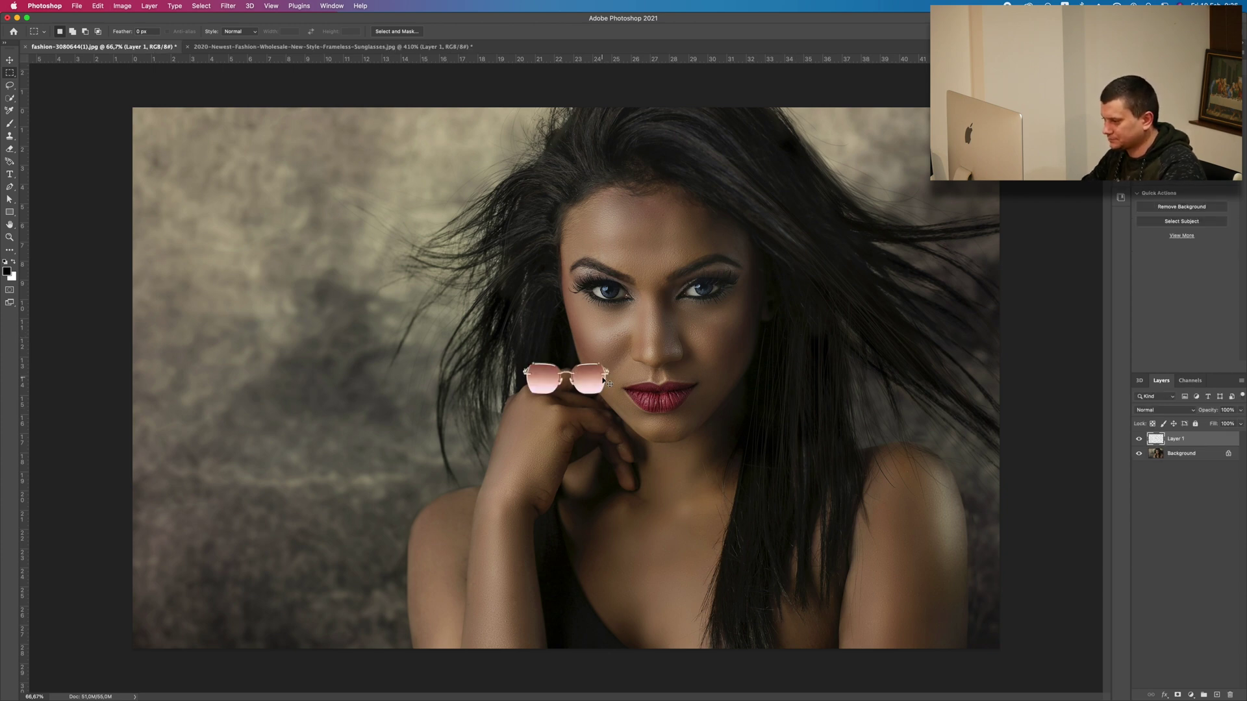
pyautogui.press('super+t')
# Step: Enlarge the sunglasses and move them up over the model's eyes
pyautogui.moveTo(609, 361); pyautogui.dragTo(753, 279)
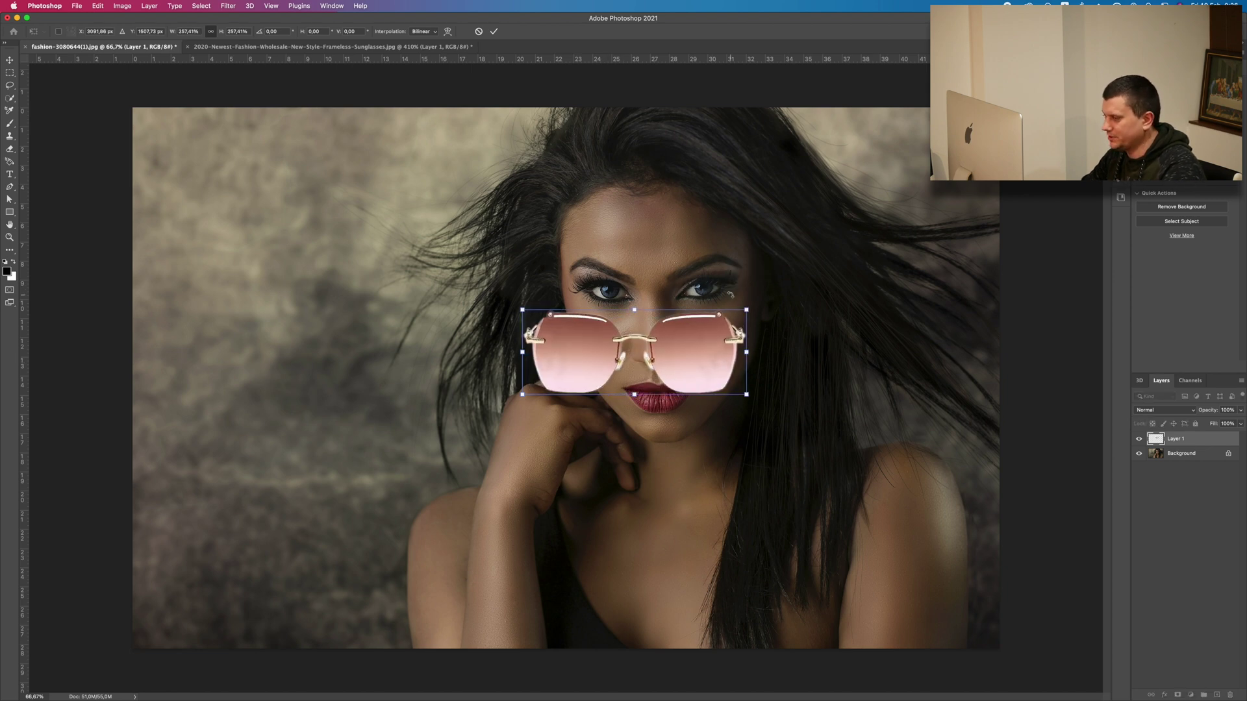
pyautogui.click(97, 6)
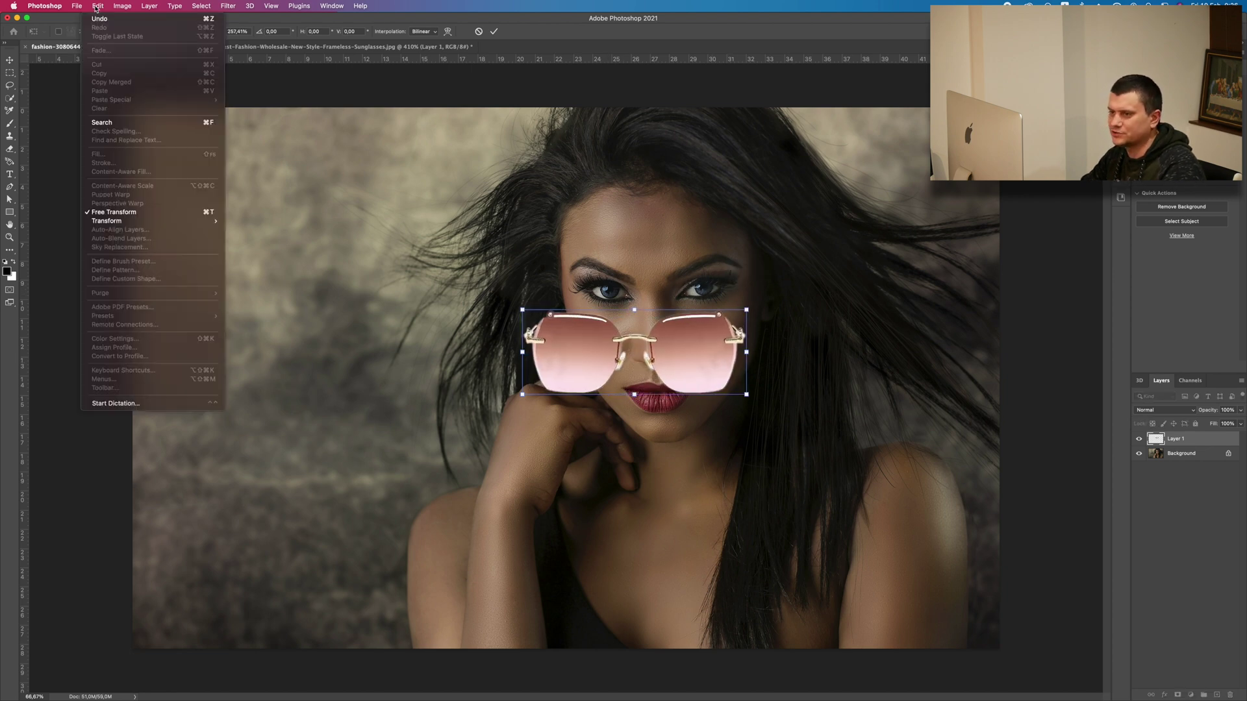
pyautogui.click(263, 244)
pyautogui.moveTo(698, 347); pyautogui.dragTo(717, 292)
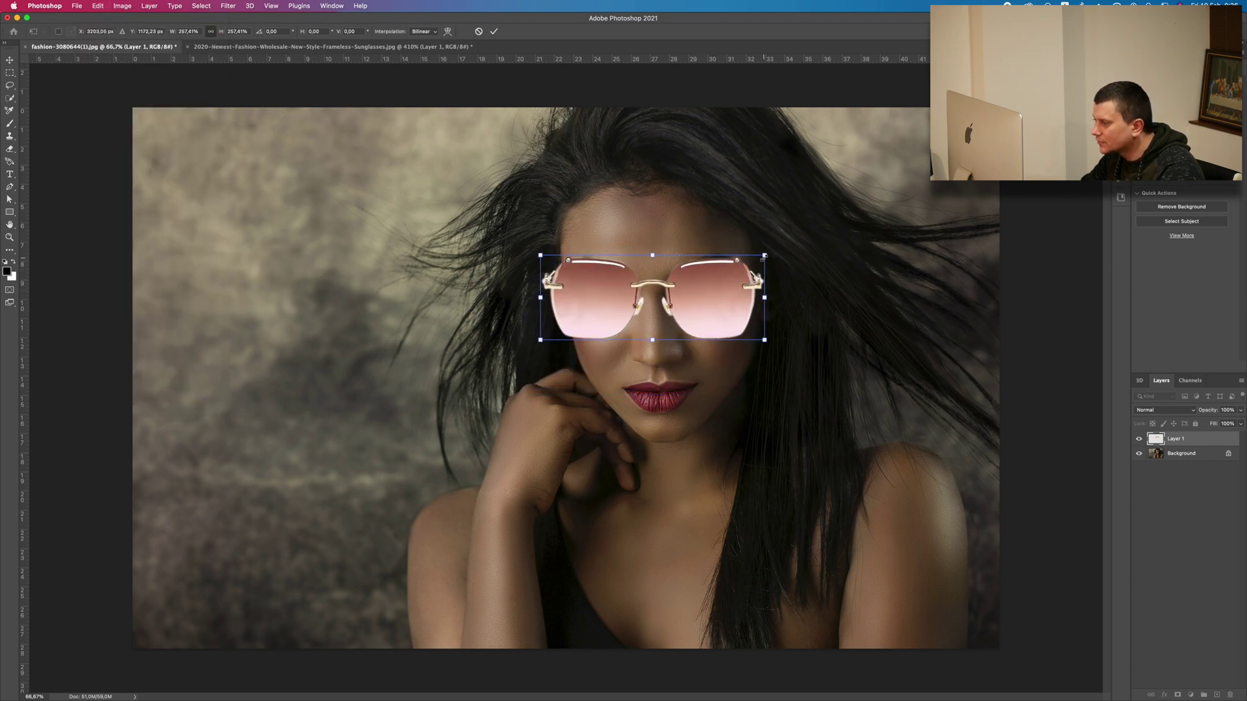
pyautogui.moveTo(764, 255); pyautogui.dragTo(761, 256)
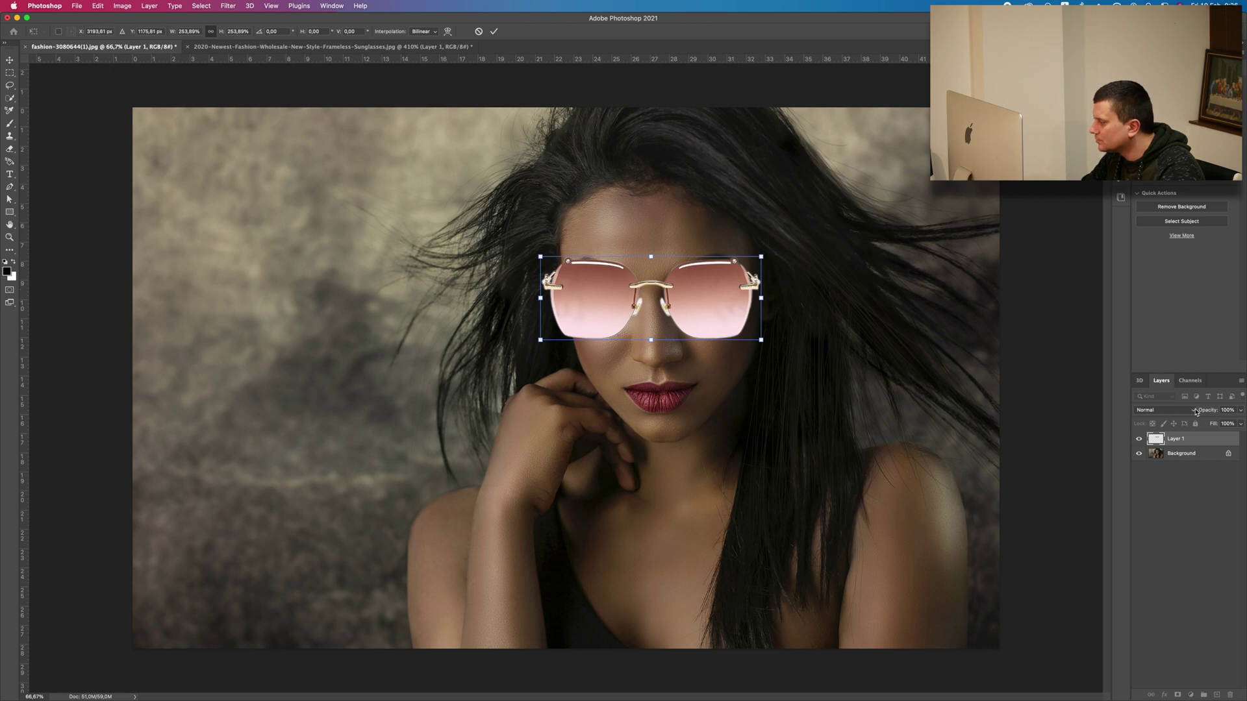
# Step: Lower the layer opacity, tilt and nudge the glasses into place, then commit the transform
pyautogui.click(1240, 410)
pyautogui.moveTo(1226, 424); pyautogui.dragTo(1222, 425)
pyautogui.moveTo(724, 291); pyautogui.dragTo(725, 288)
pyautogui.moveTo(769, 243); pyautogui.dragTo(767, 246)
pyautogui.moveTo(721, 289); pyautogui.dragTo(686, 296)
pyautogui.moveTo(784, 251); pyautogui.dragTo(801, 238)
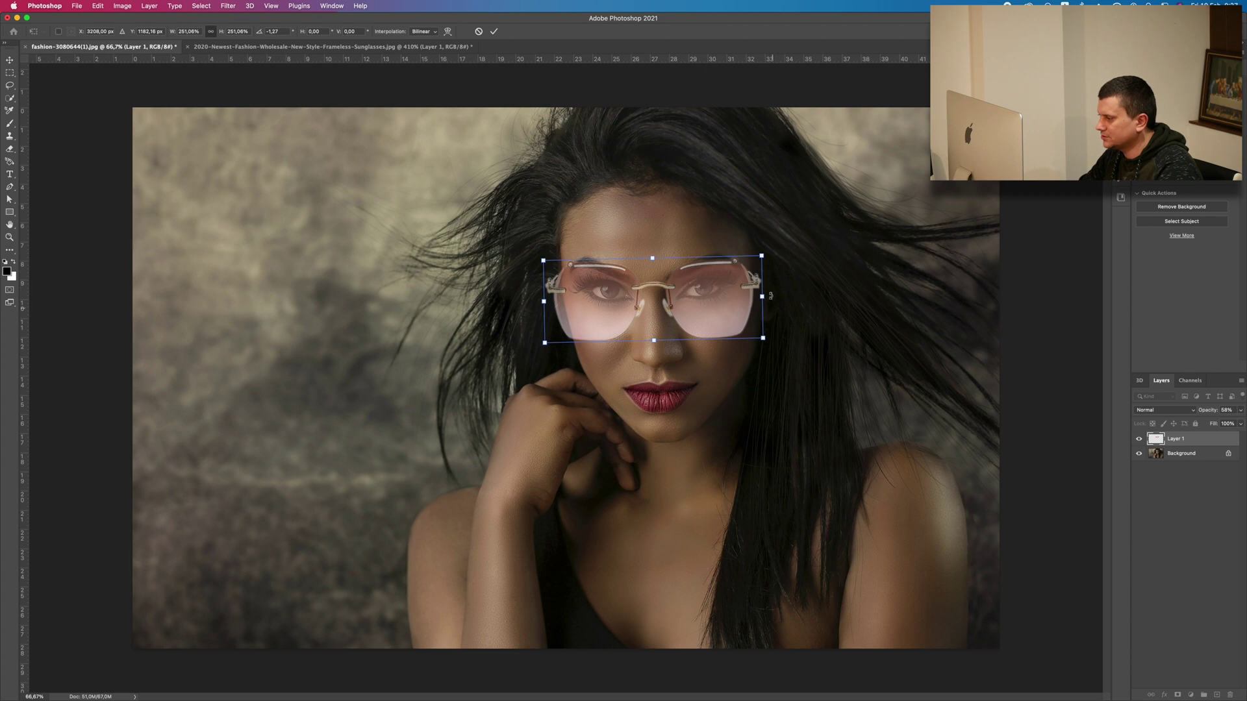
pyautogui.click(494, 31)
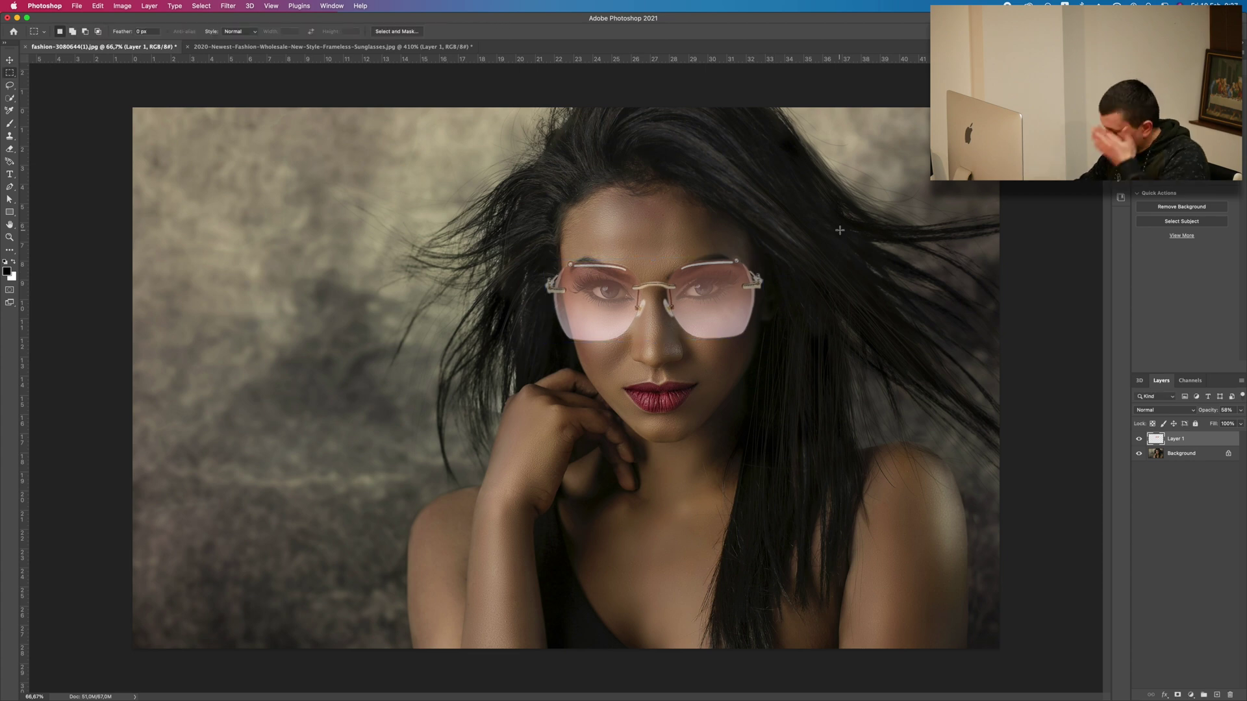
# Step: Set the sunglasses layer's opacity back to 100%
pyautogui.click(1239, 410)
pyautogui.moveTo(1221, 424); pyautogui.dragTo(1229, 427)
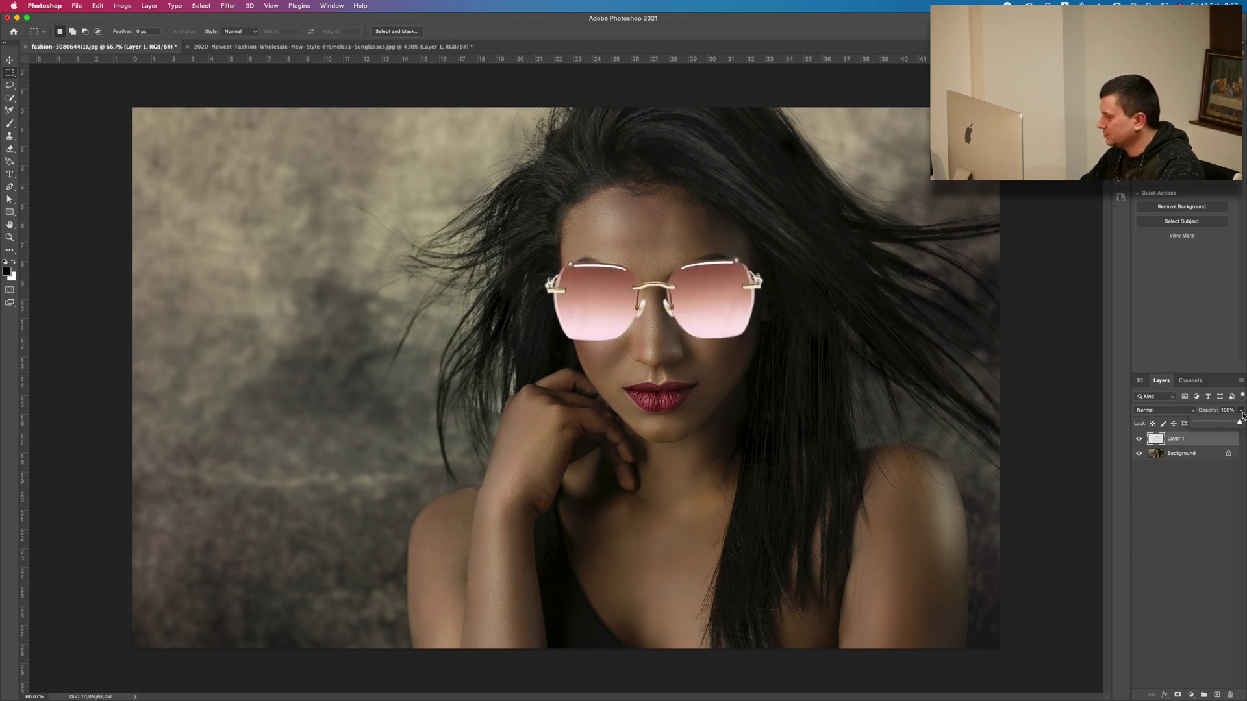
pyautogui.click(1242, 415)
# Step: Duplicate Layer 1 as Layer 1 copy and hide the original
pyautogui.press('v')
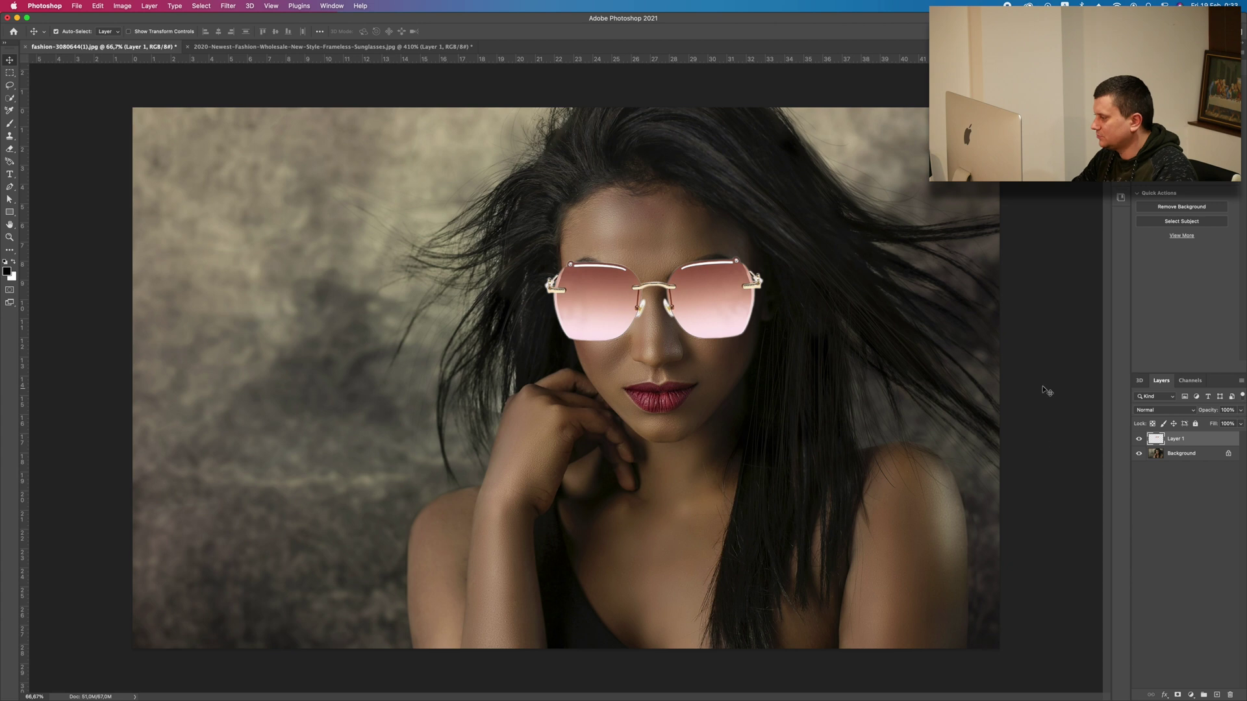
pyautogui.rightClick(1200, 442)
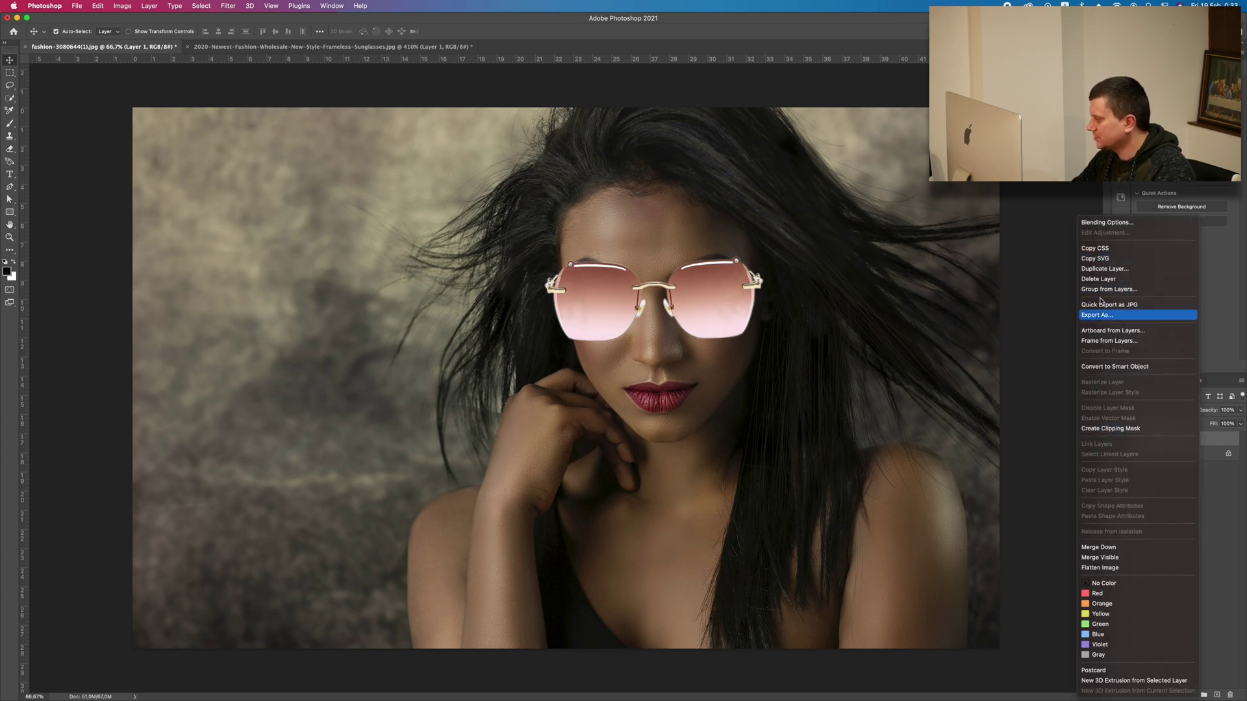
pyautogui.click(1104, 268)
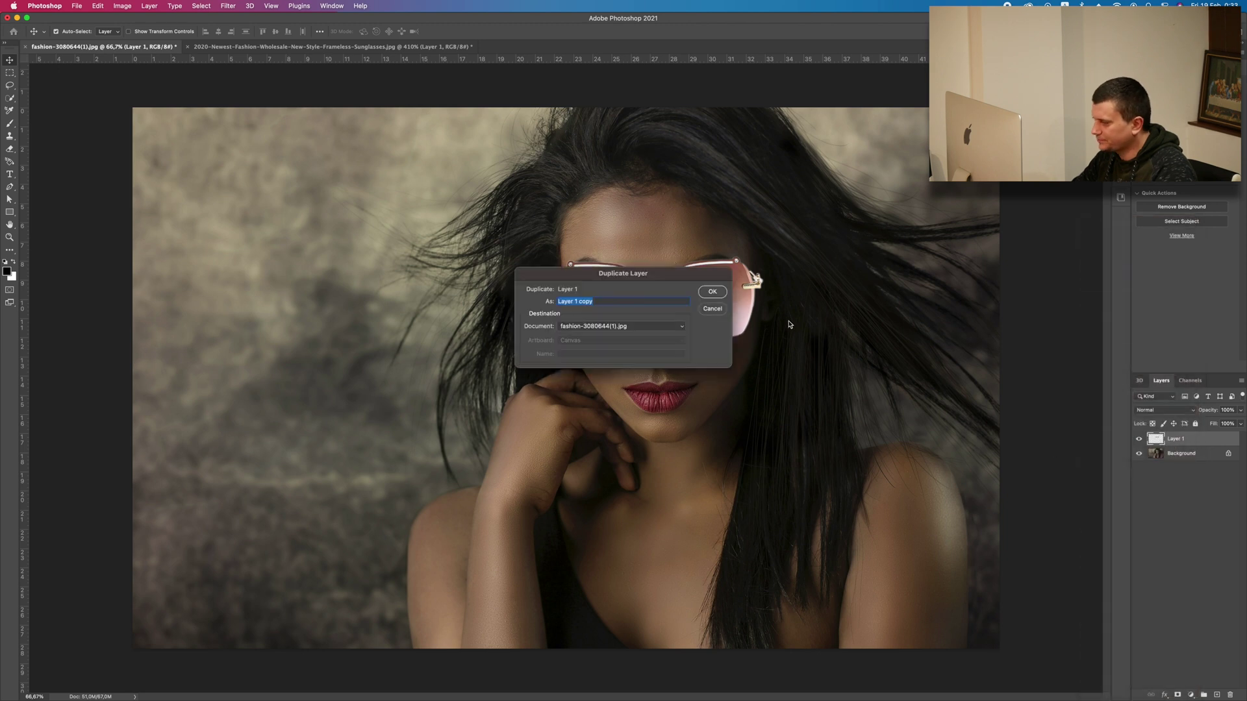
pyautogui.click(705, 289)
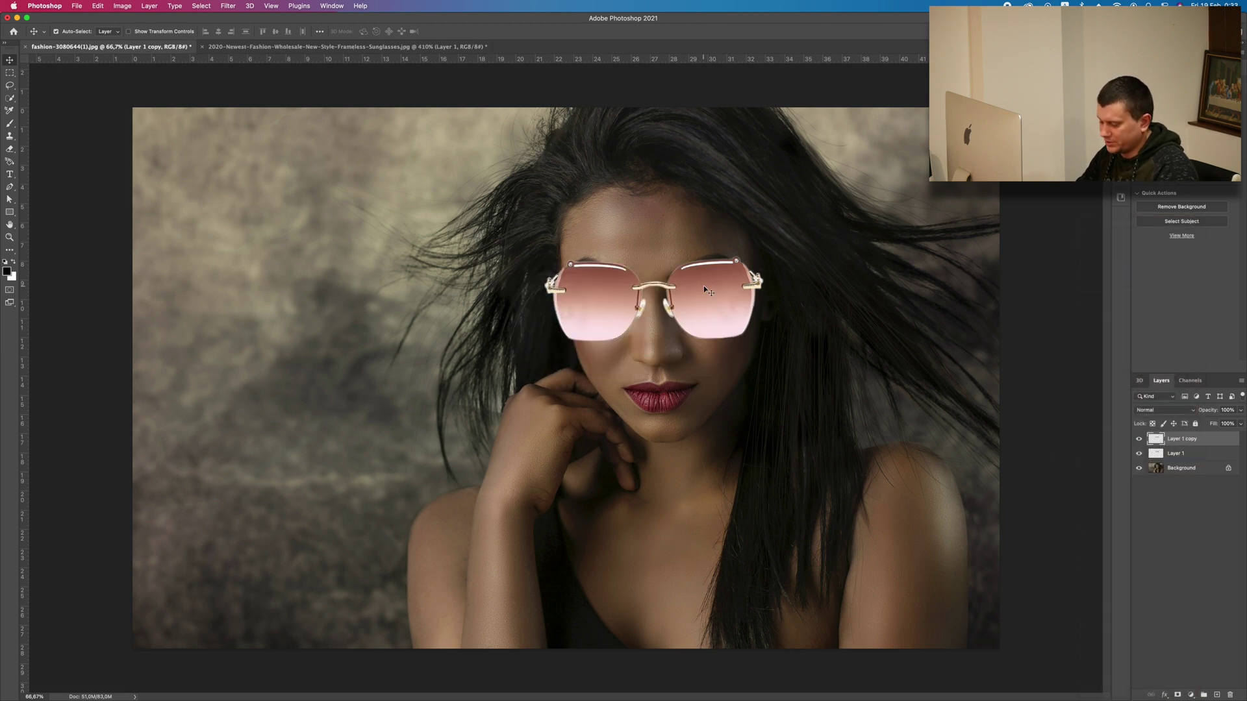
pyautogui.click(1139, 455)
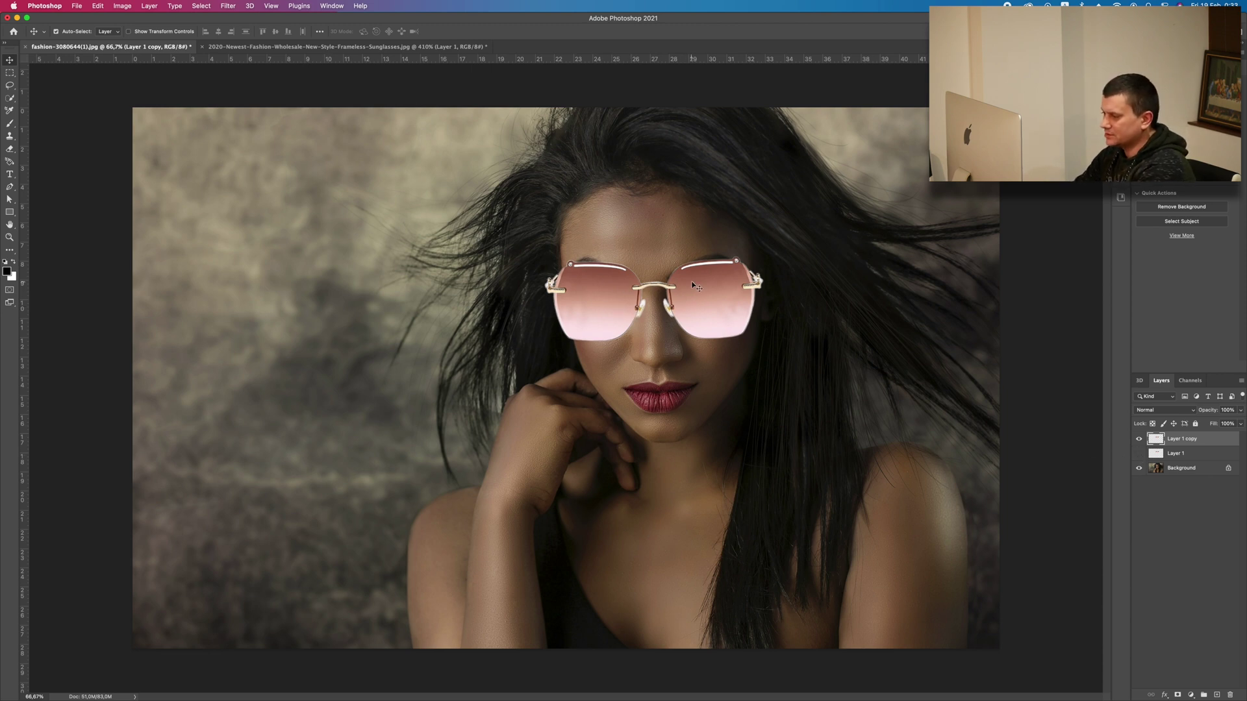
# Step: Try Screen blending on Layer 1 copy, then set it back to Normal
pyautogui.click(1163, 410)
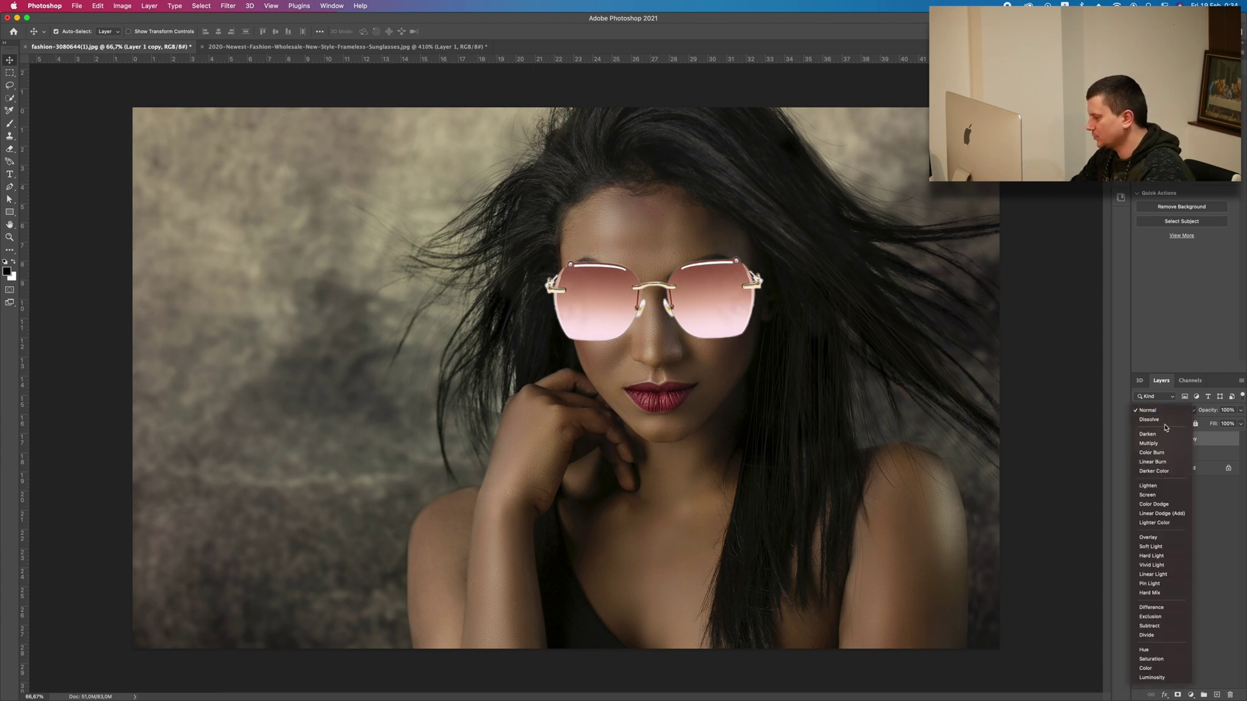
pyautogui.click(1166, 497)
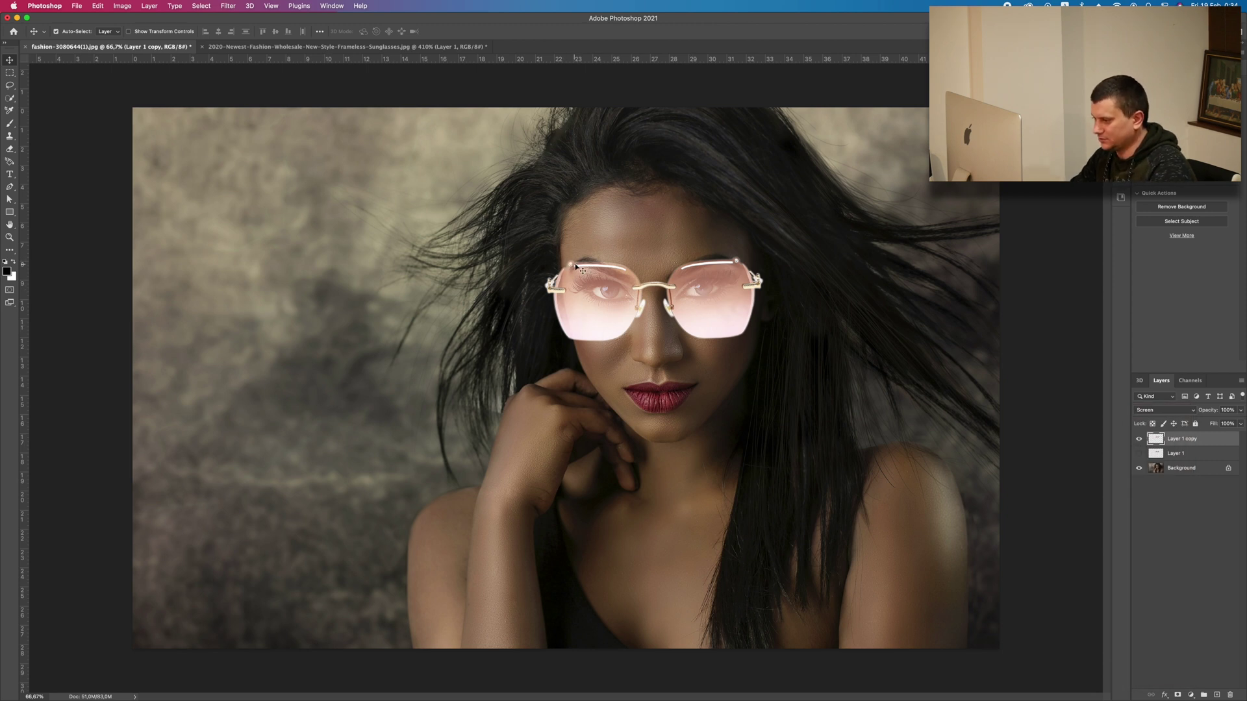
pyautogui.click(1166, 410)
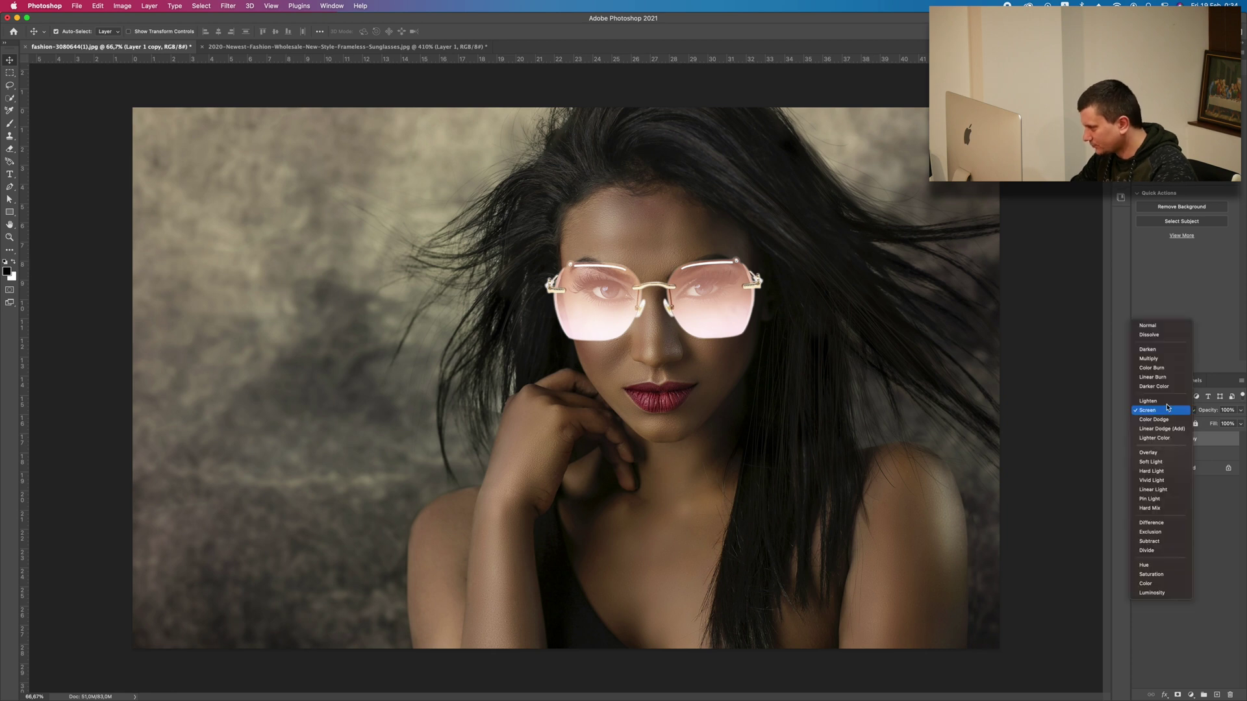
pyautogui.click(1160, 326)
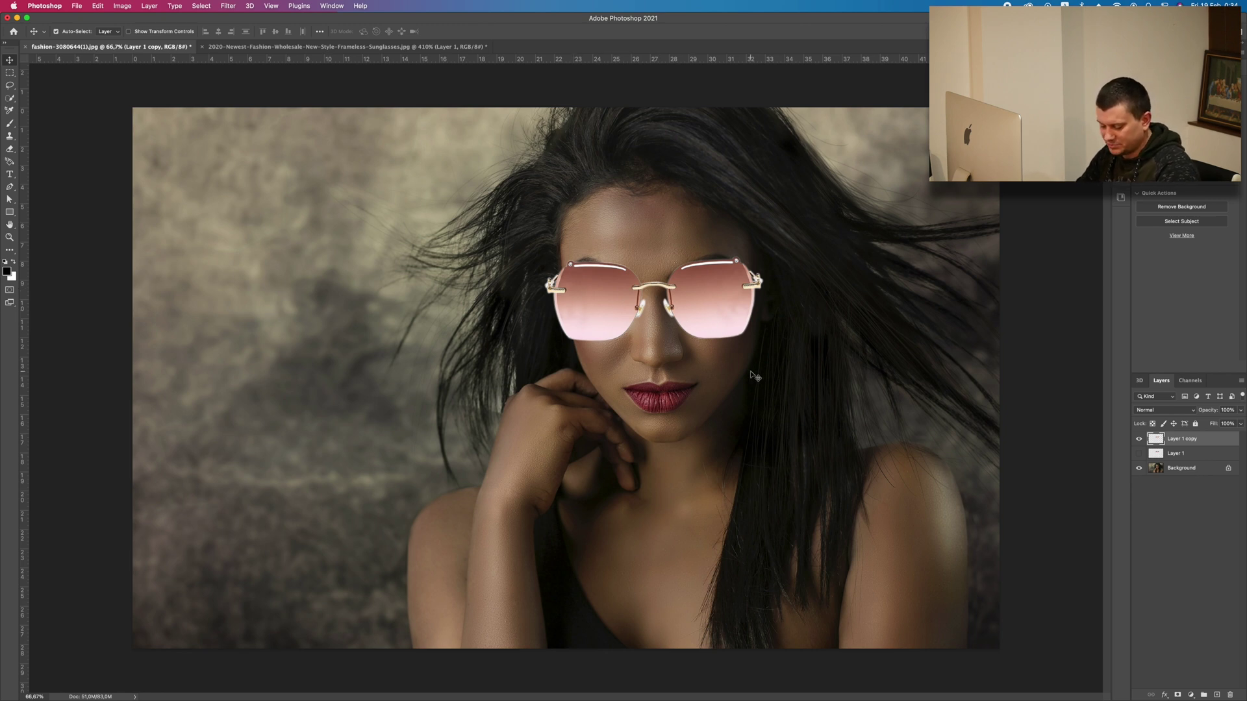
# Step: Invert Layer 1 copy to teal, then show Layer 1 and move the pink pair left of the face
pyautogui.press('super+i')
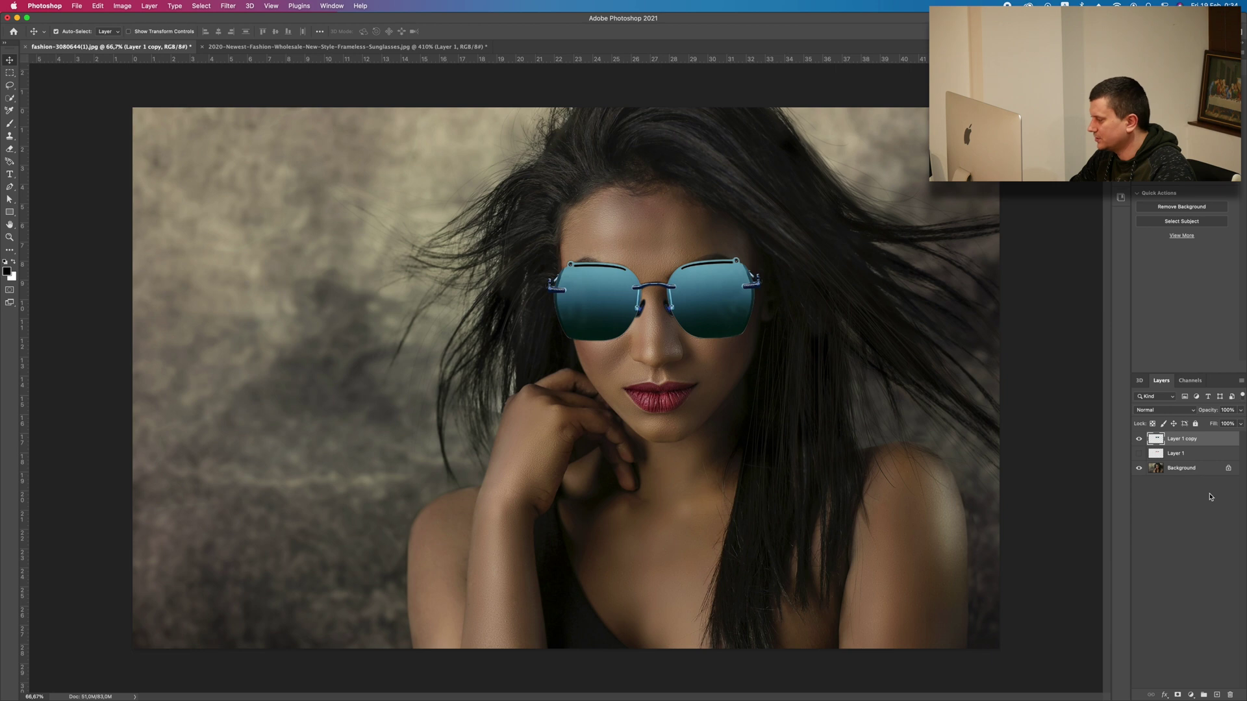
pyautogui.click(1205, 459)
pyautogui.click(1139, 453)
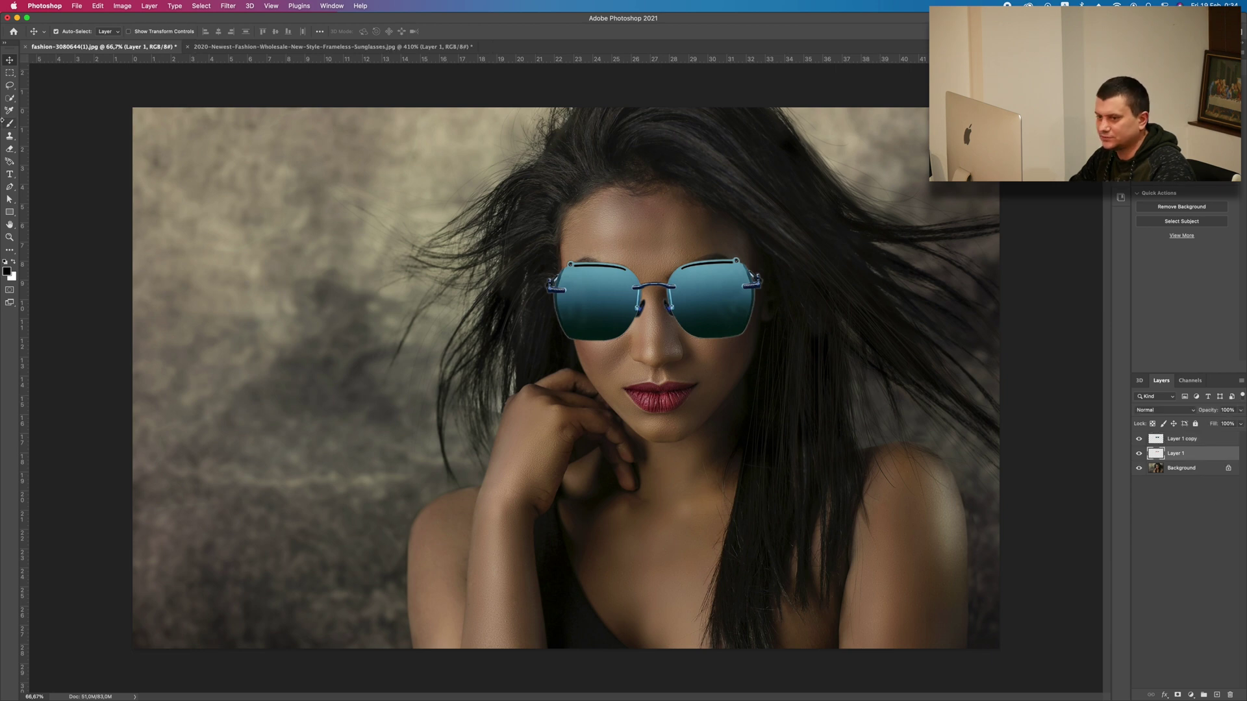
pyautogui.hotkey('shift', 'Left')
pyautogui.hotkey('shift', 'Left')
pyautogui.hotkey('shift', 'Left')
pyautogui.hotkey('shift', 'Left')
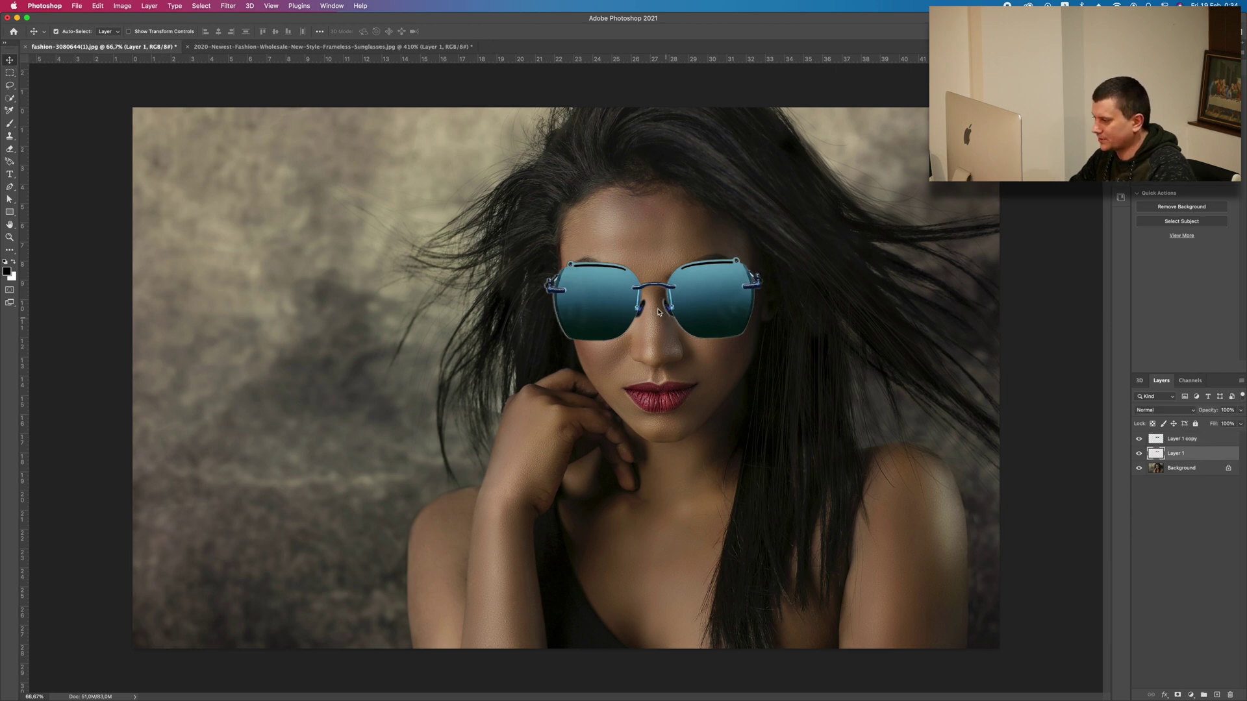
pyautogui.moveTo(651, 303); pyautogui.dragTo(448, 304)
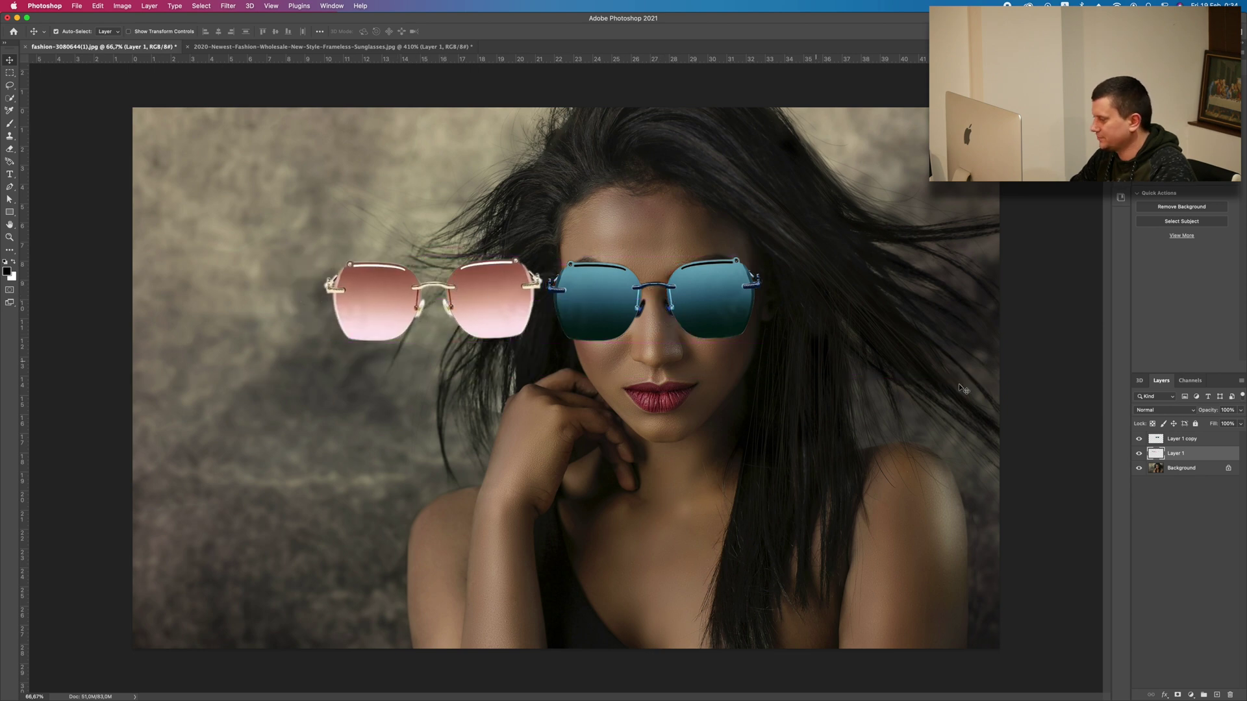
pyautogui.click(1207, 440)
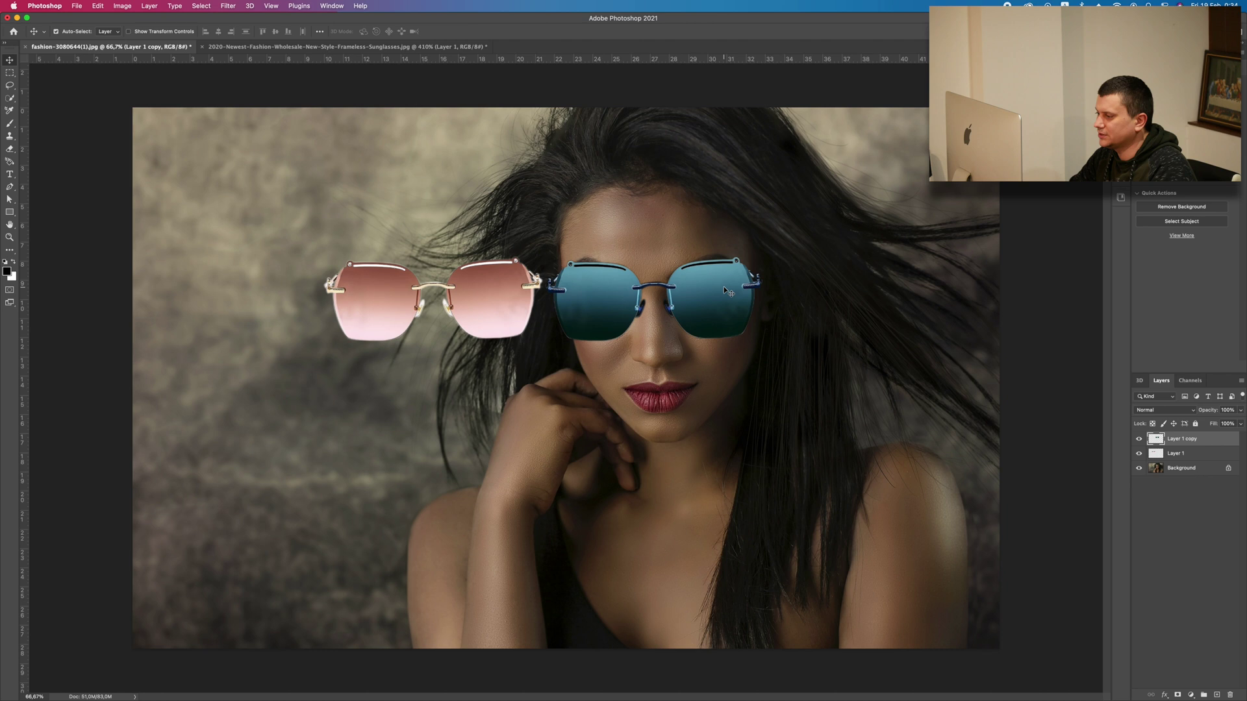
# Step: Add a Hue/Saturation adjustment clipped to Layer 1 copy with Hue set to -180
pyautogui.click(1191, 695)
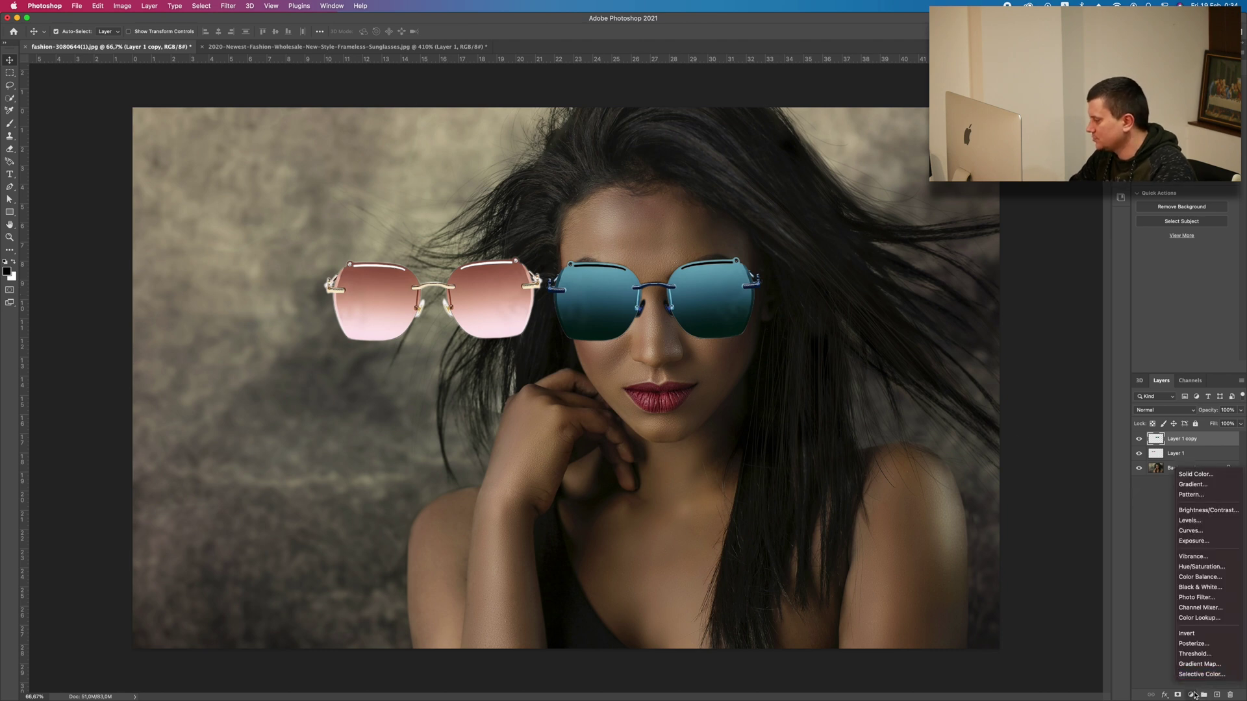
pyautogui.click(1203, 566)
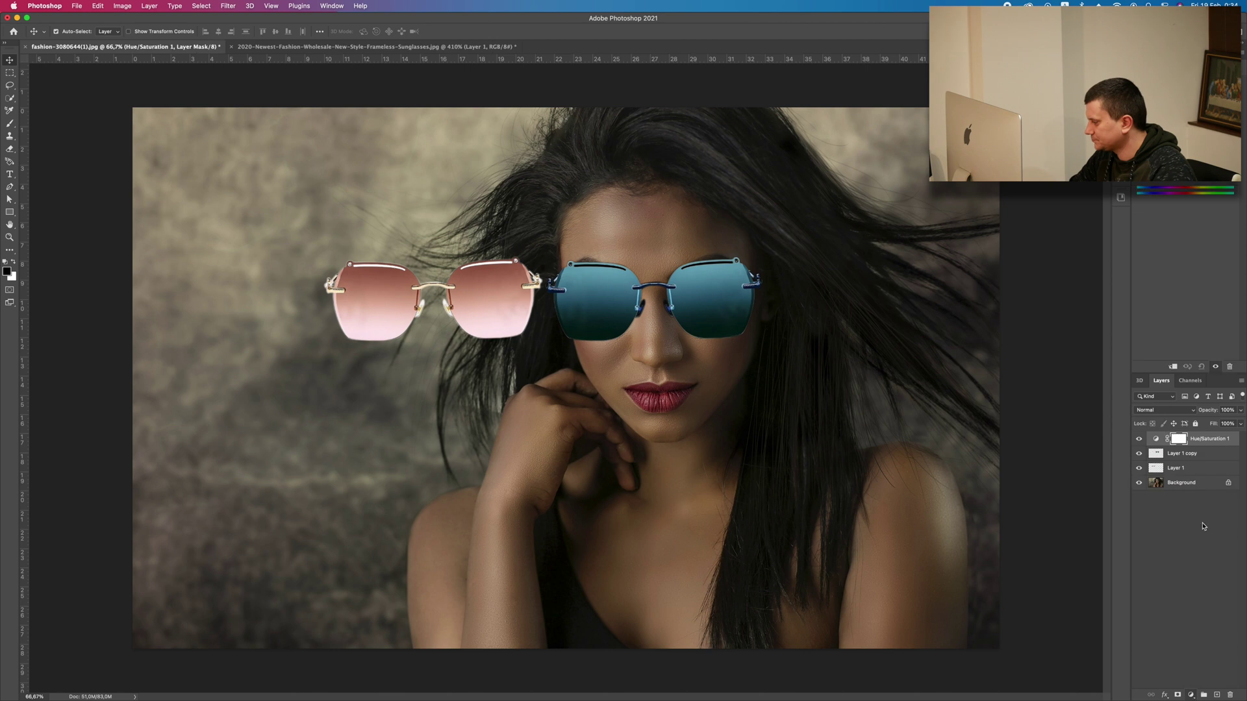
pyautogui.keyDown('alt'); pyautogui.click(1156, 446); pyautogui.keyUp('alt')
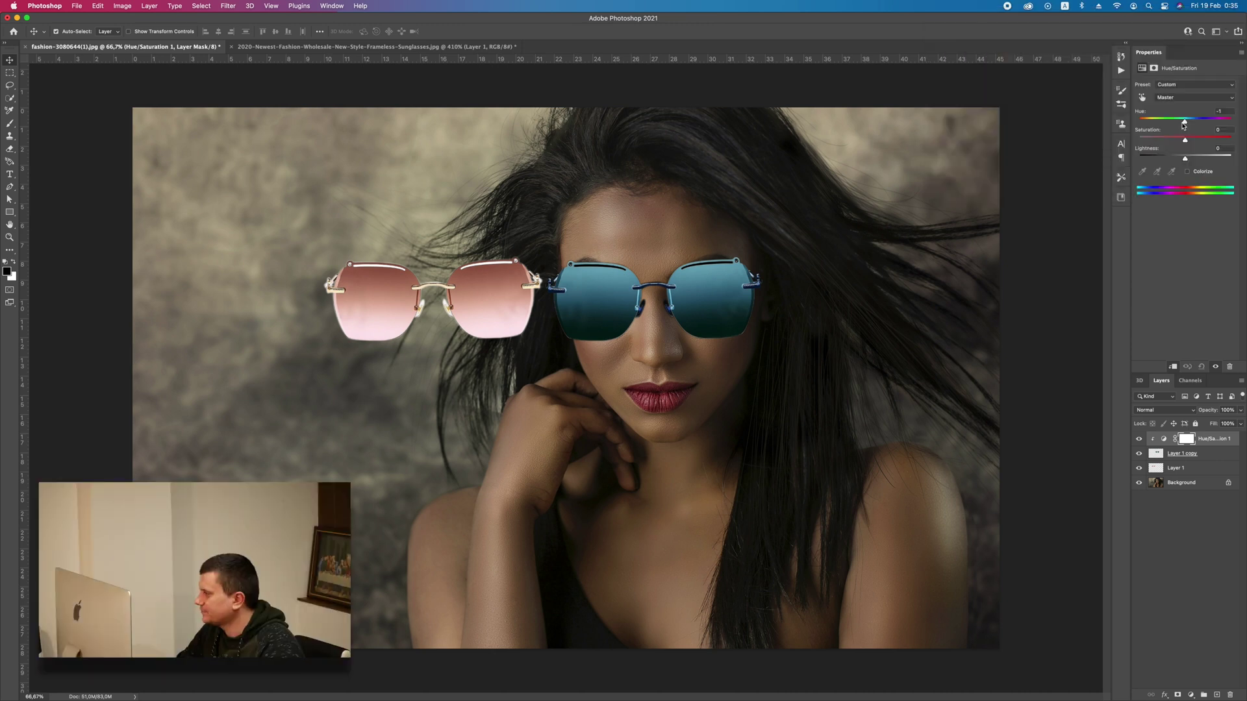
pyautogui.moveTo(1148, 121)
pyautogui.mouseDown()
pyautogui.moveTo(1160, 123)
pyautogui.moveTo(1138, 122)
pyautogui.mouseUp()
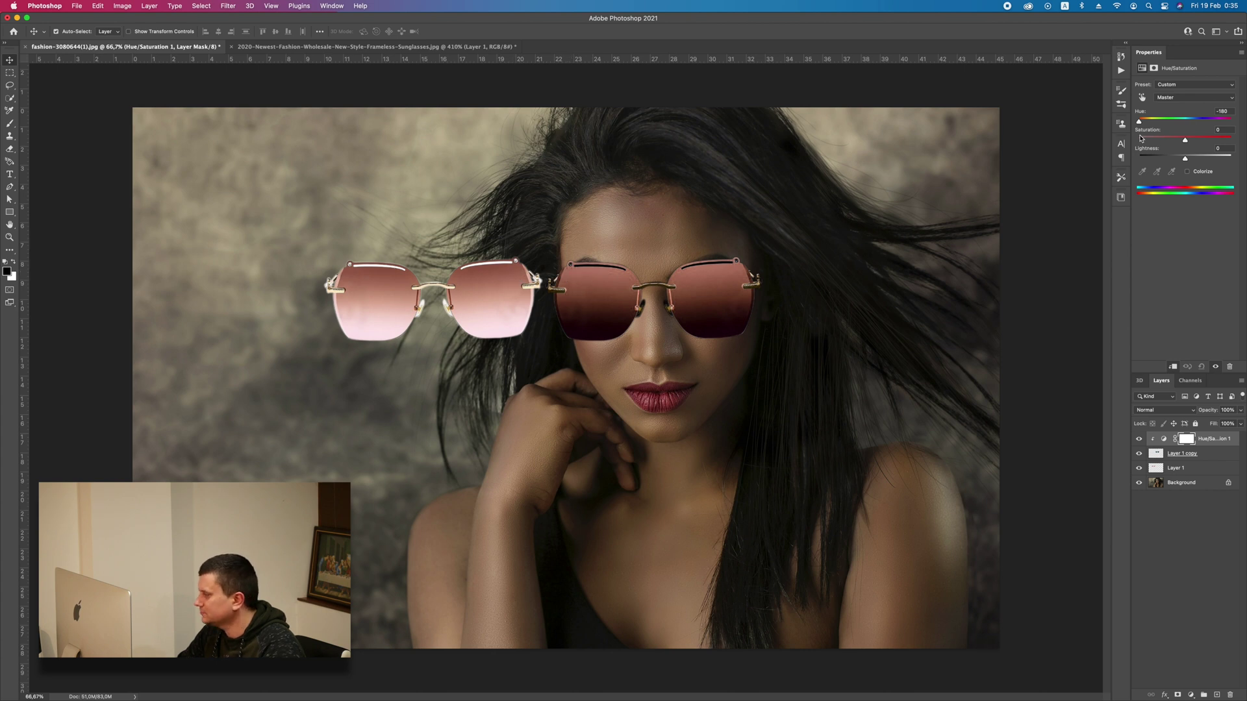
# Step: Set Layer 1 copy's blend mode to Screen so the face's glasses turn see-through
pyautogui.click(1218, 456)
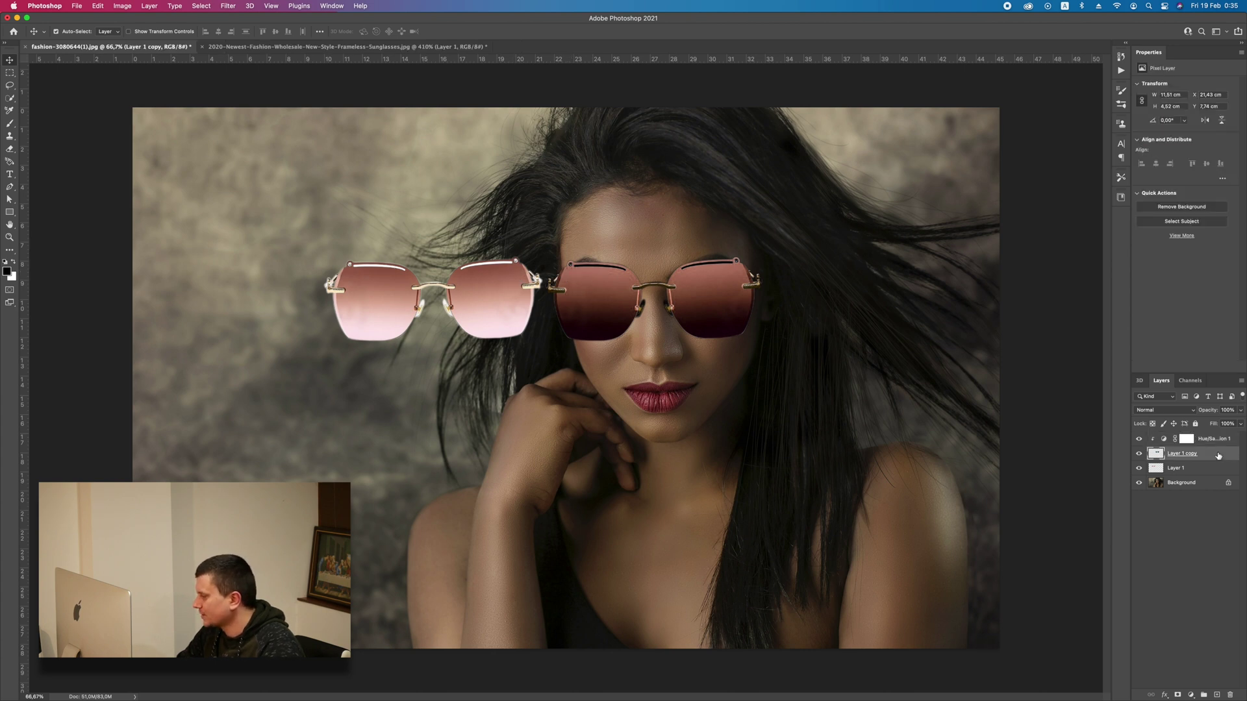
pyautogui.click(1157, 410)
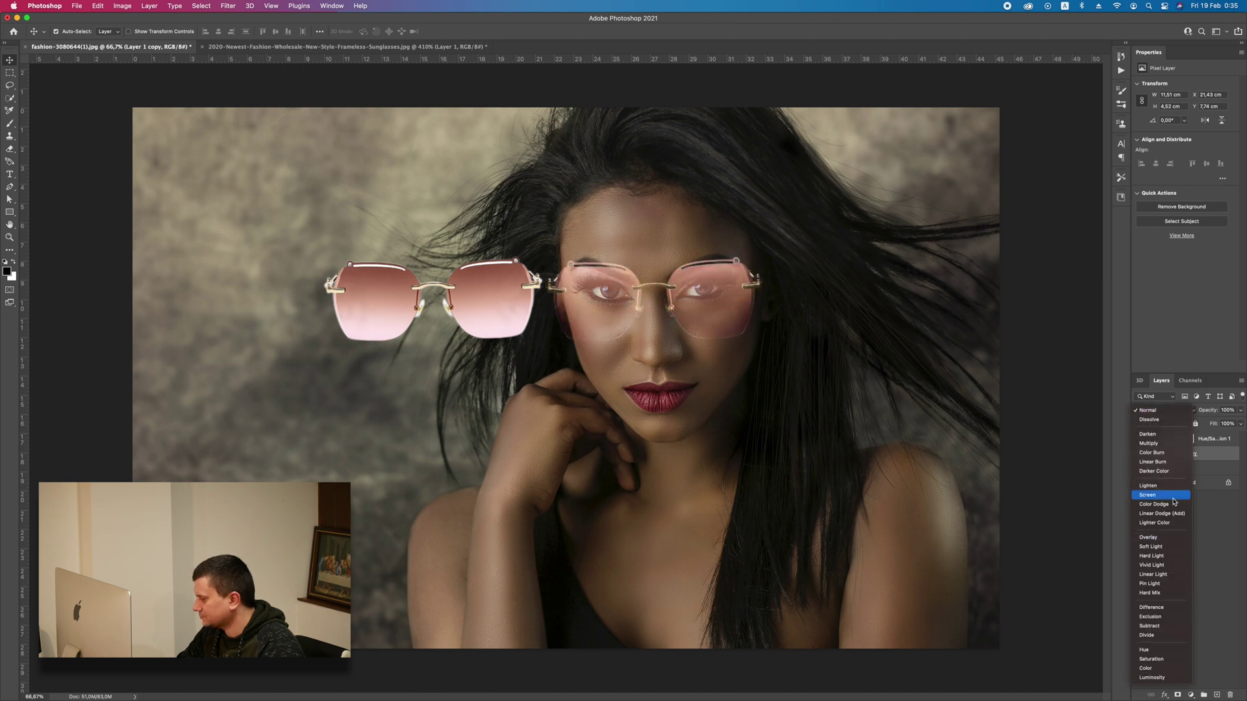
pyautogui.click(1153, 498)
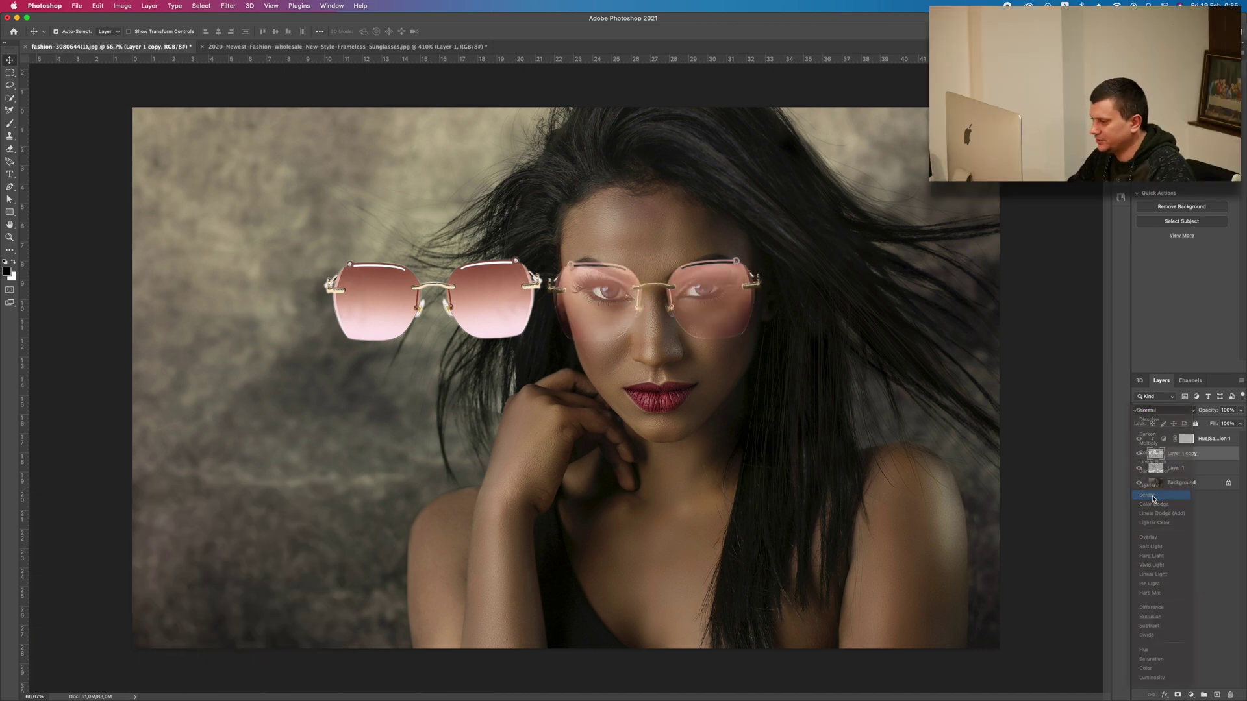
# Step: Move Layer 1's pink glasses back onto the woman's face over the copy
pyautogui.moveTo(476, 292); pyautogui.dragTo(473, 292)
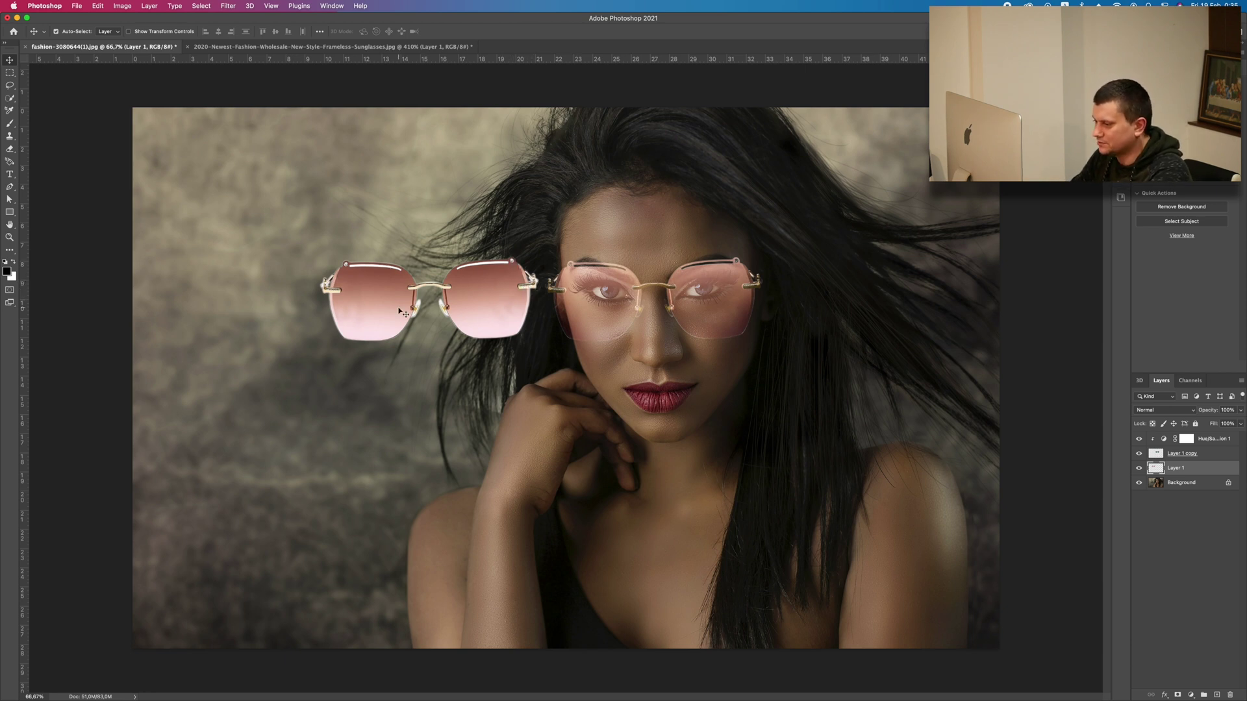
pyautogui.moveTo(381, 279)
pyautogui.mouseDown()
pyautogui.moveTo(371, 265)
pyautogui.moveTo(361, 278)
pyautogui.mouseUp()
pyautogui.moveTo(468, 291); pyautogui.dragTo(710, 284)
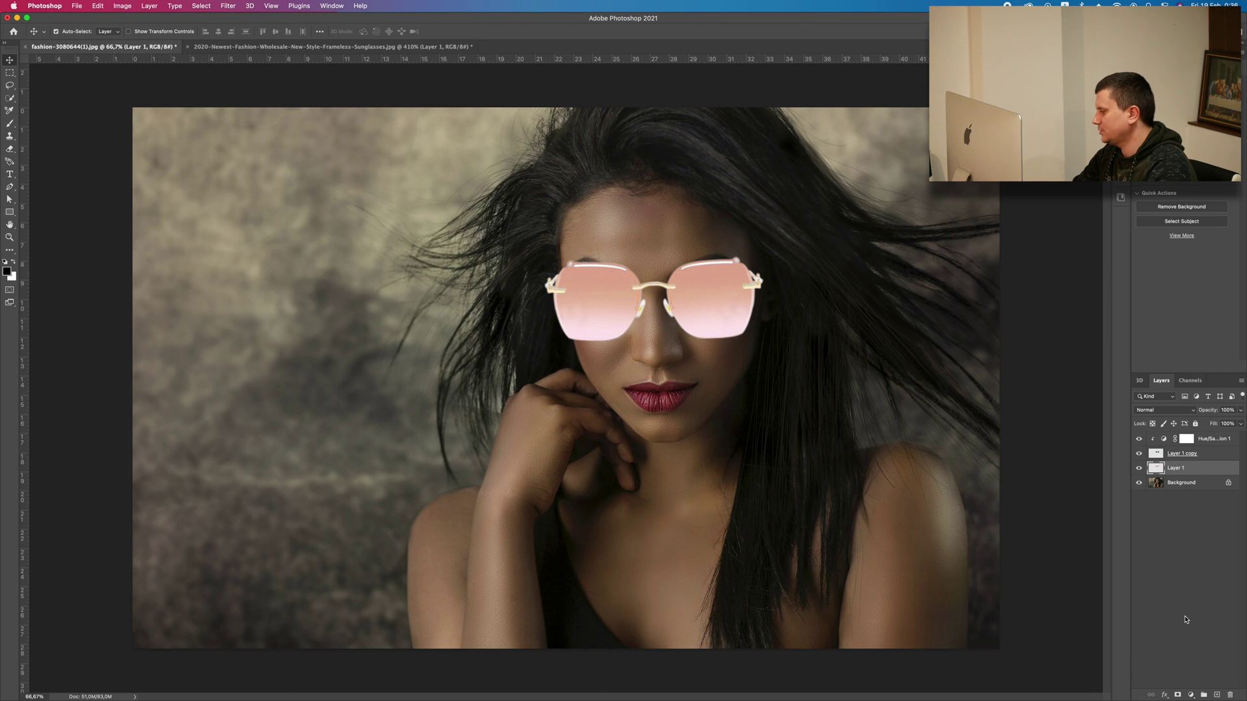
# Step: Give Layer 1 an inverted black mask and set up a white Brush
pyautogui.click(1178, 695)
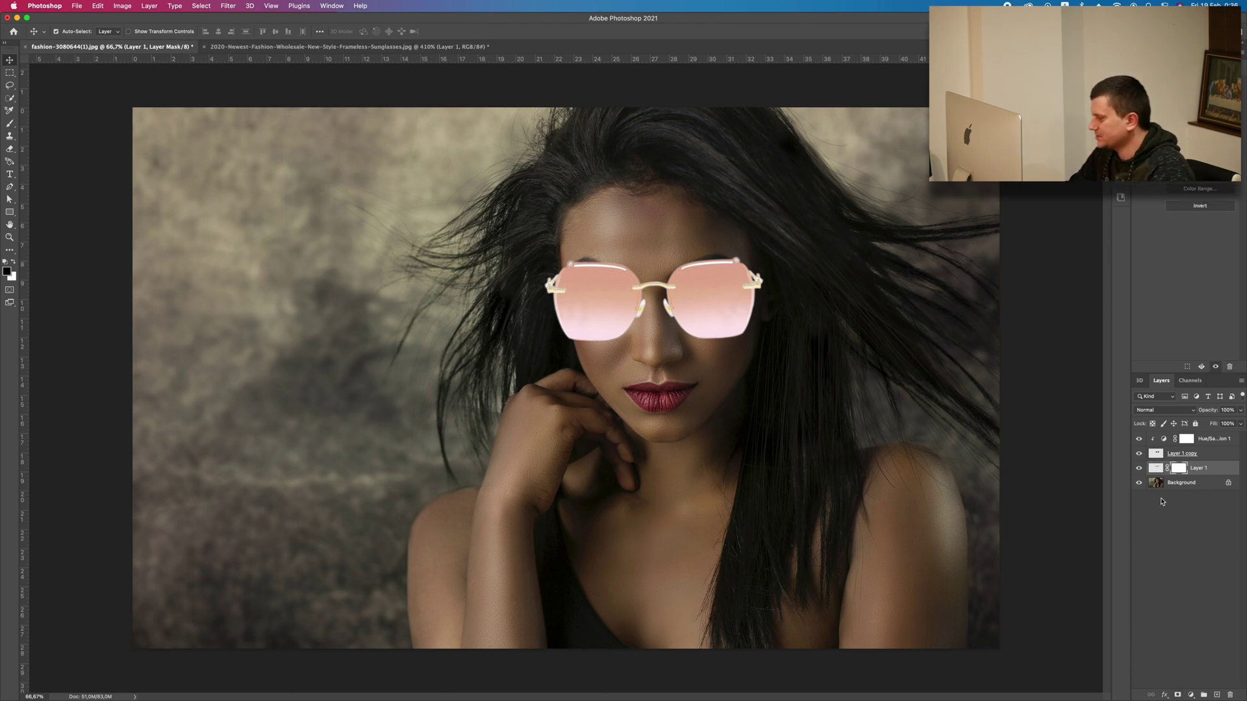
pyautogui.press('super+i')
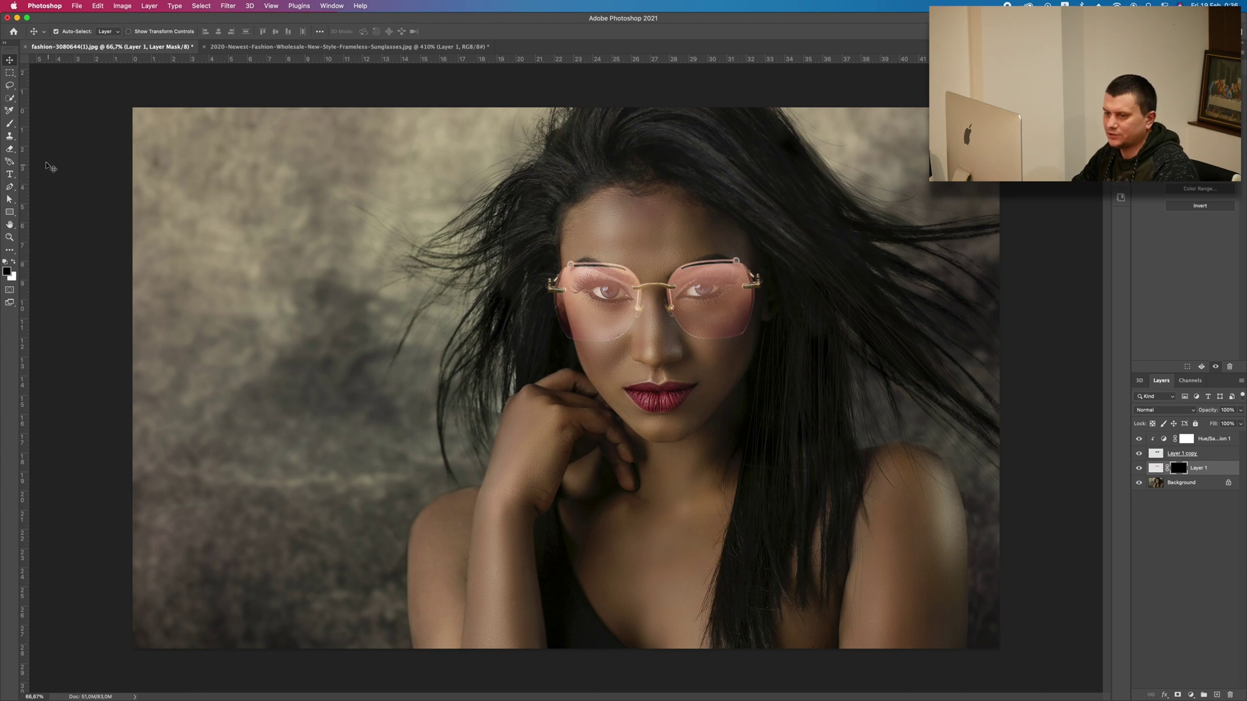
pyautogui.click(11, 124)
pyautogui.click(26, 126)
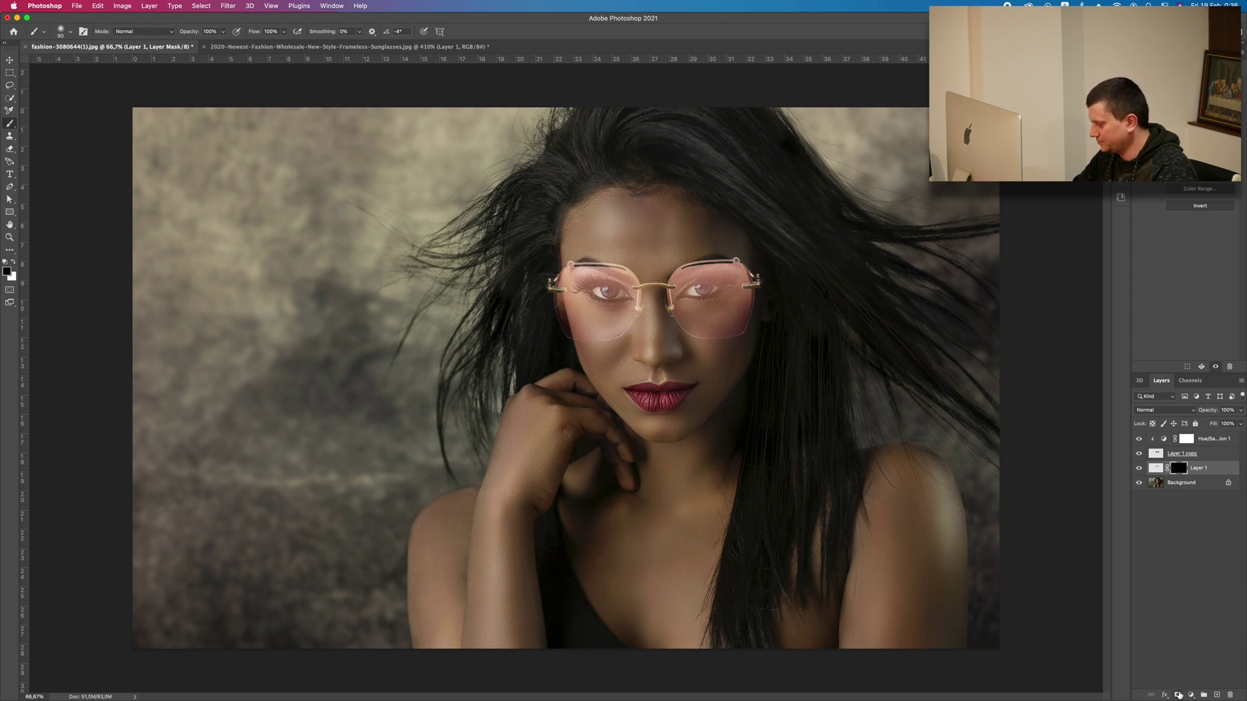
pyautogui.scroll(3, 609, 260)
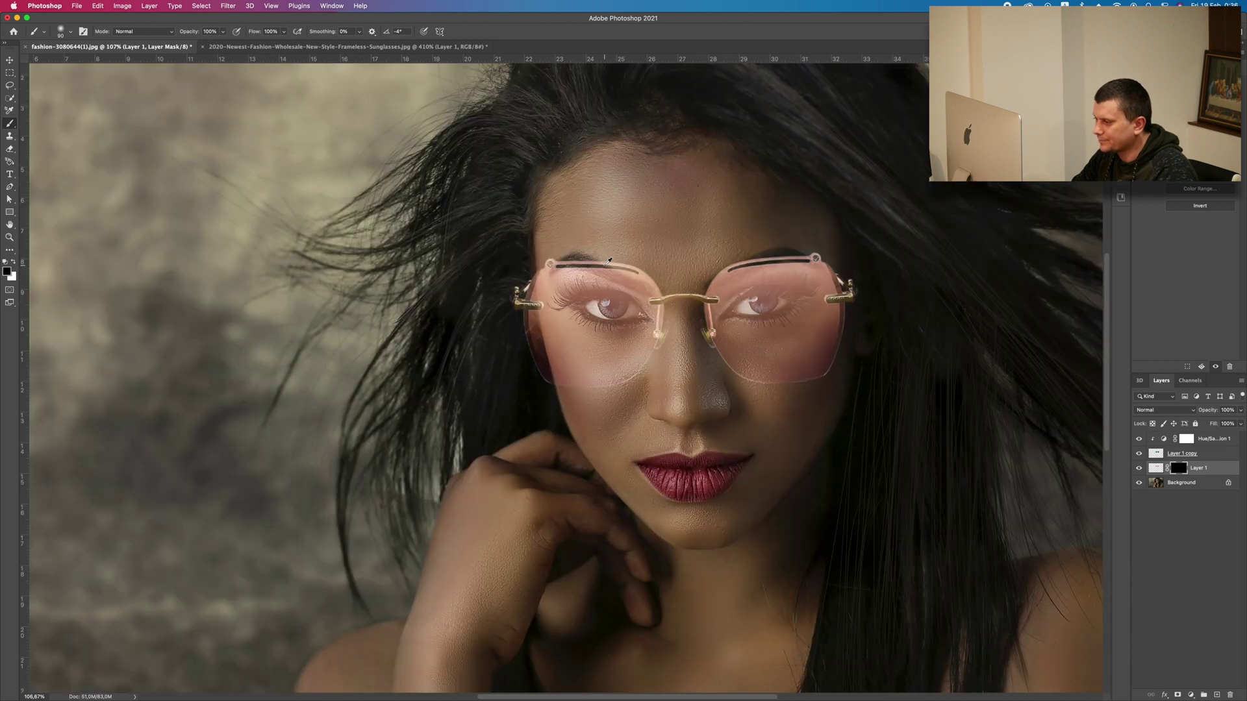
pyautogui.scroll(3, 609, 259)
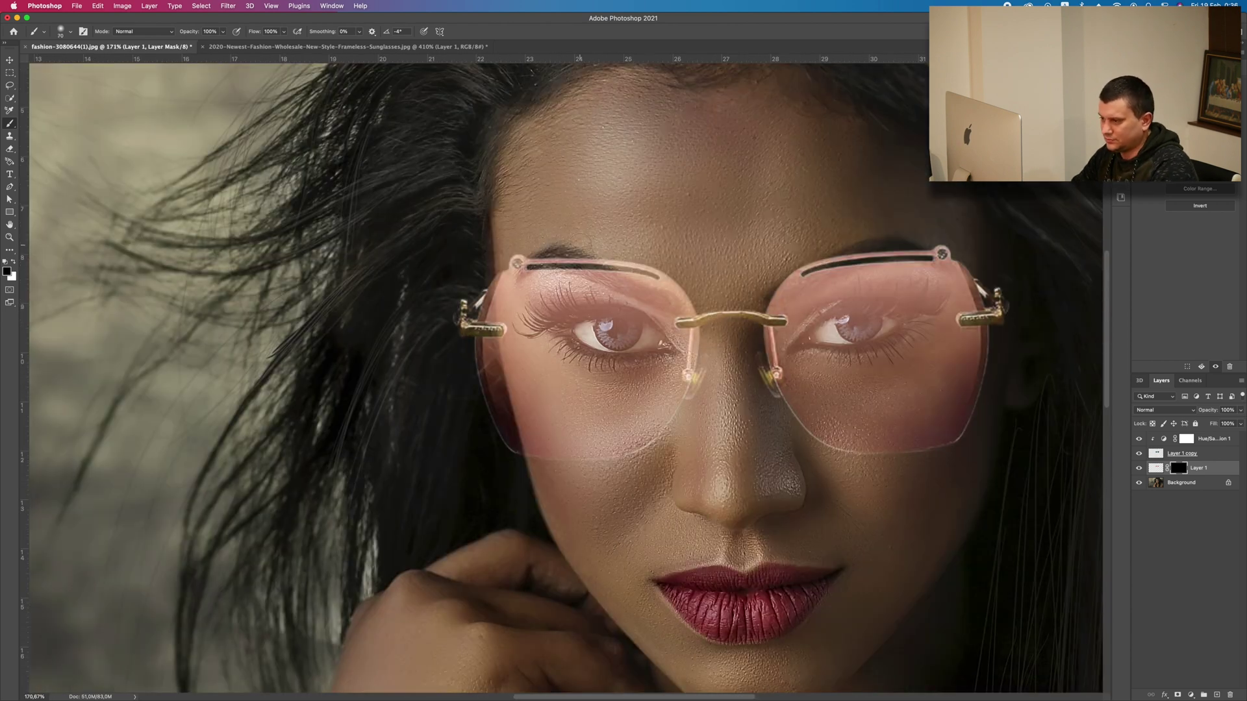
pyautogui.press('x')
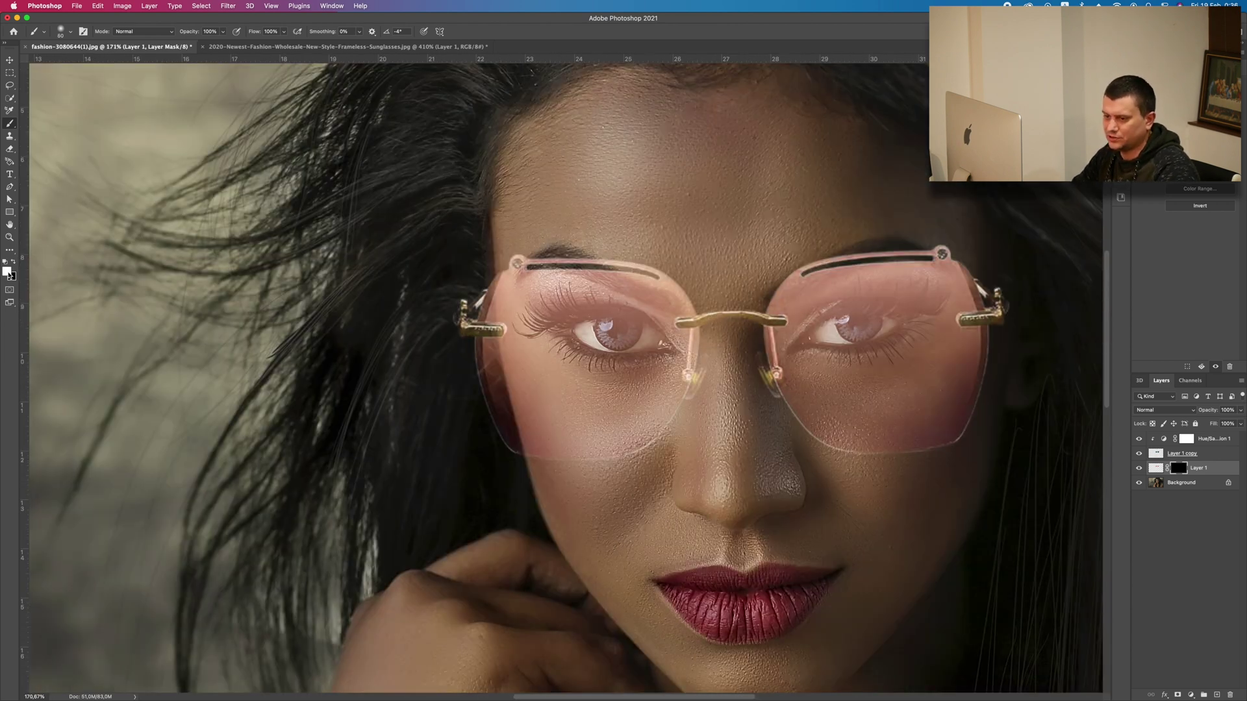
pyautogui.click(8, 273)
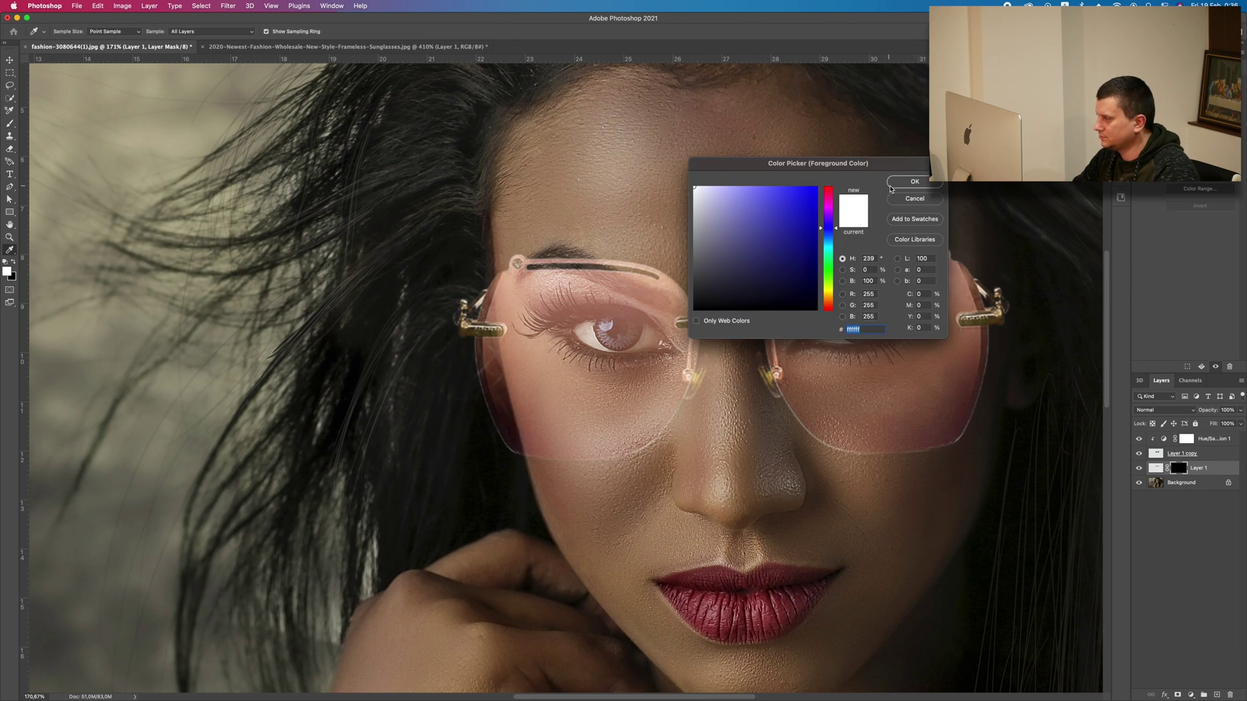
pyautogui.click(910, 182)
# Step: Paint white on the mask over the top bar, right lens bar, hinges and nose pads
pyautogui.press('[')
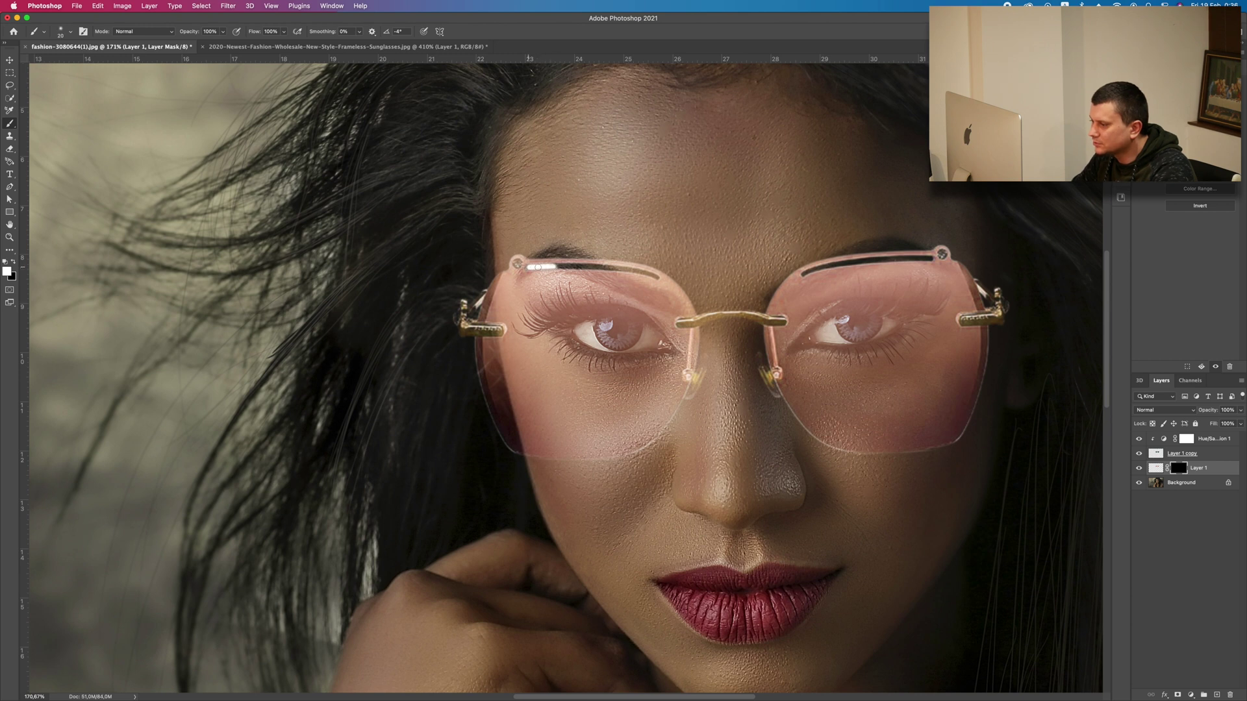
pyautogui.moveTo(554, 266)
pyautogui.mouseDown()
pyautogui.moveTo(662, 273)
pyautogui.moveTo(517, 263)
pyautogui.mouseUp()
pyautogui.moveTo(803, 273)
pyautogui.mouseDown()
pyautogui.moveTo(930, 258)
pyautogui.moveTo(909, 257)
pyautogui.moveTo(968, 321)
pyautogui.moveTo(1003, 305)
pyautogui.moveTo(971, 319)
pyautogui.moveTo(981, 312)
pyautogui.mouseUp()
pyautogui.moveTo(704, 354); pyautogui.dragTo(691, 399)
pyautogui.moveTo(760, 354)
pyautogui.mouseDown()
pyautogui.moveTo(779, 403)
pyautogui.moveTo(765, 356)
pyautogui.moveTo(679, 323)
pyautogui.moveTo(780, 318)
pyautogui.moveTo(734, 314)
pyautogui.mouseUp()
pyautogui.moveTo(481, 289)
pyautogui.mouseDown()
pyautogui.moveTo(467, 328)
pyautogui.moveTo(500, 333)
pyautogui.moveTo(483, 336)
pyautogui.mouseUp()
pyautogui.press('super+minus')
pyautogui.press('super+minus')
pyautogui.press('super+plus')
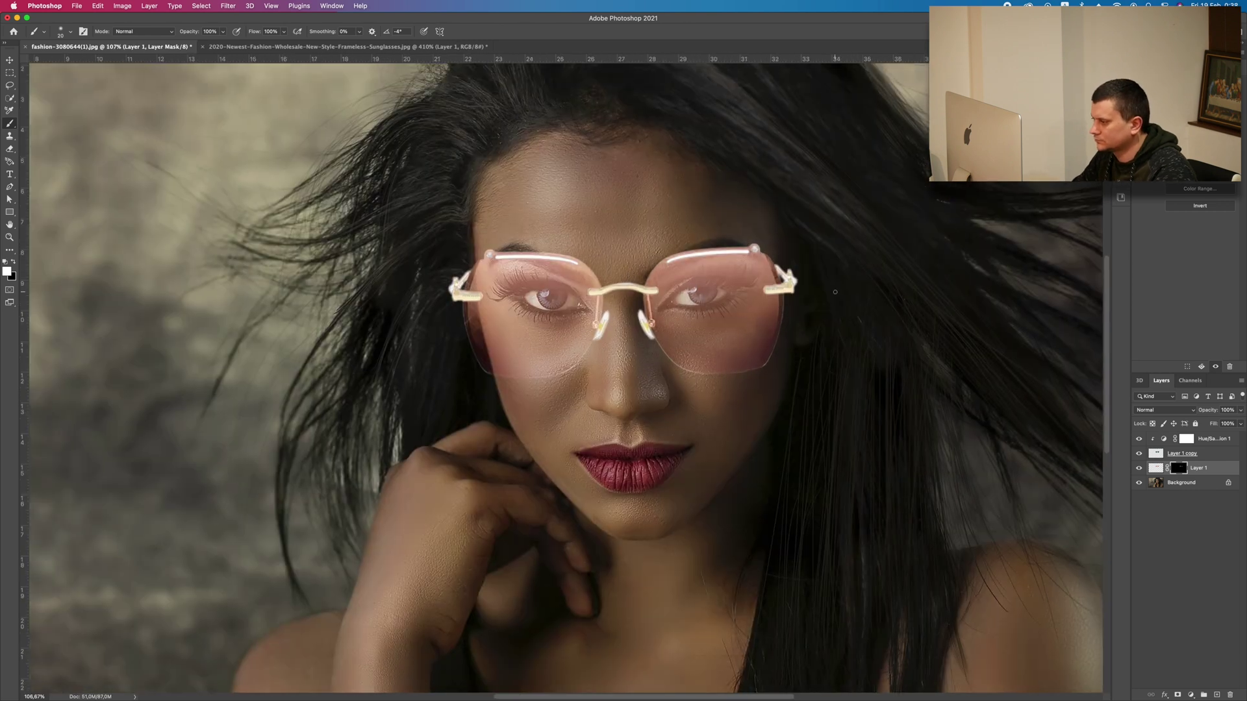
pyautogui.press('super+minus')
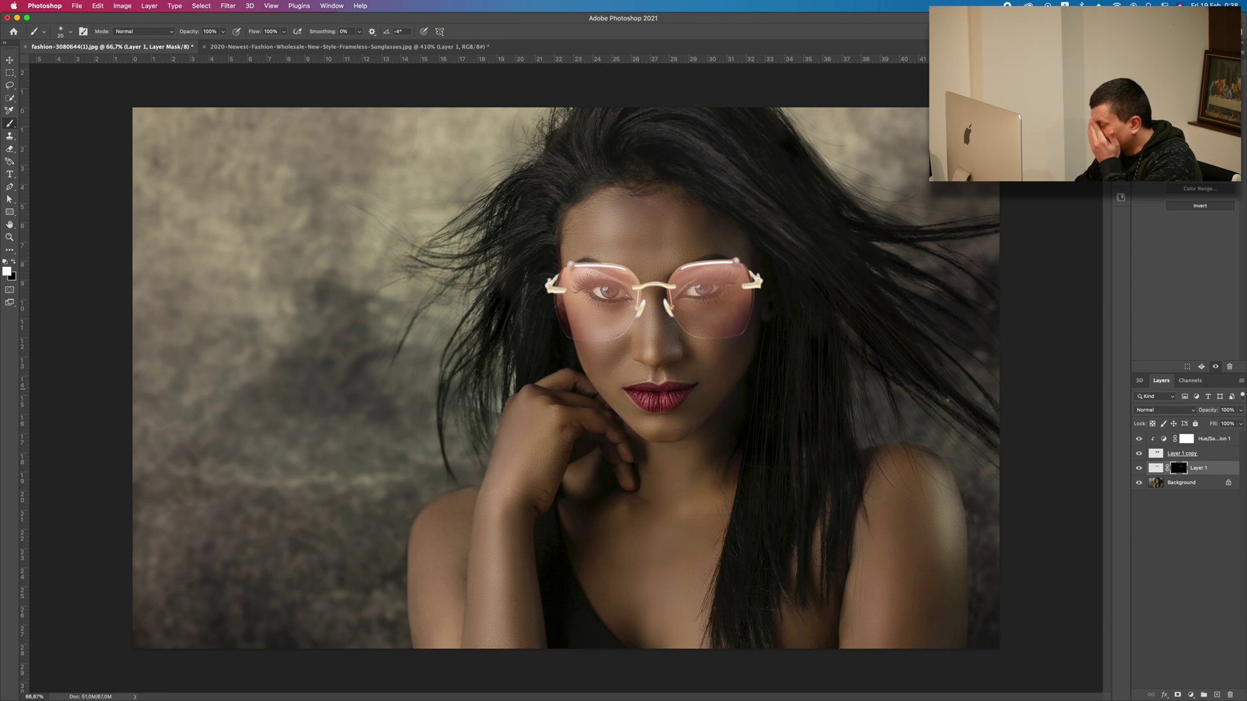
pyautogui.click(1160, 458)
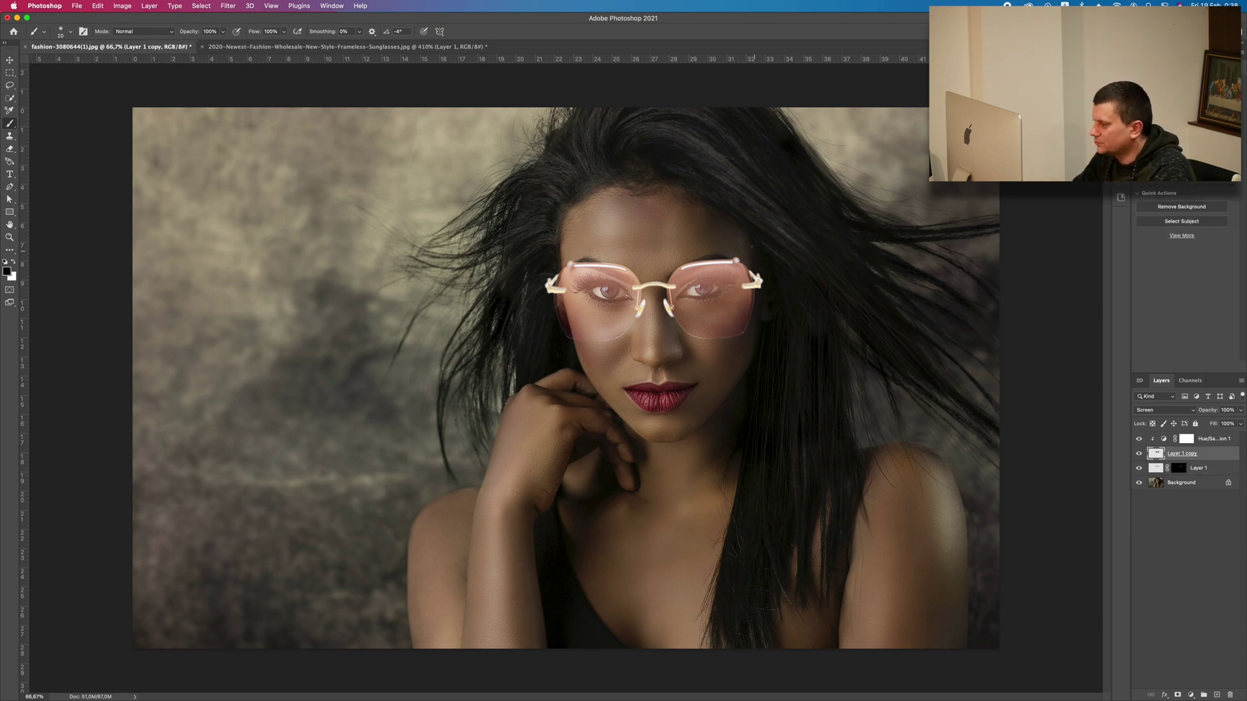
pyautogui.click(1217, 470)
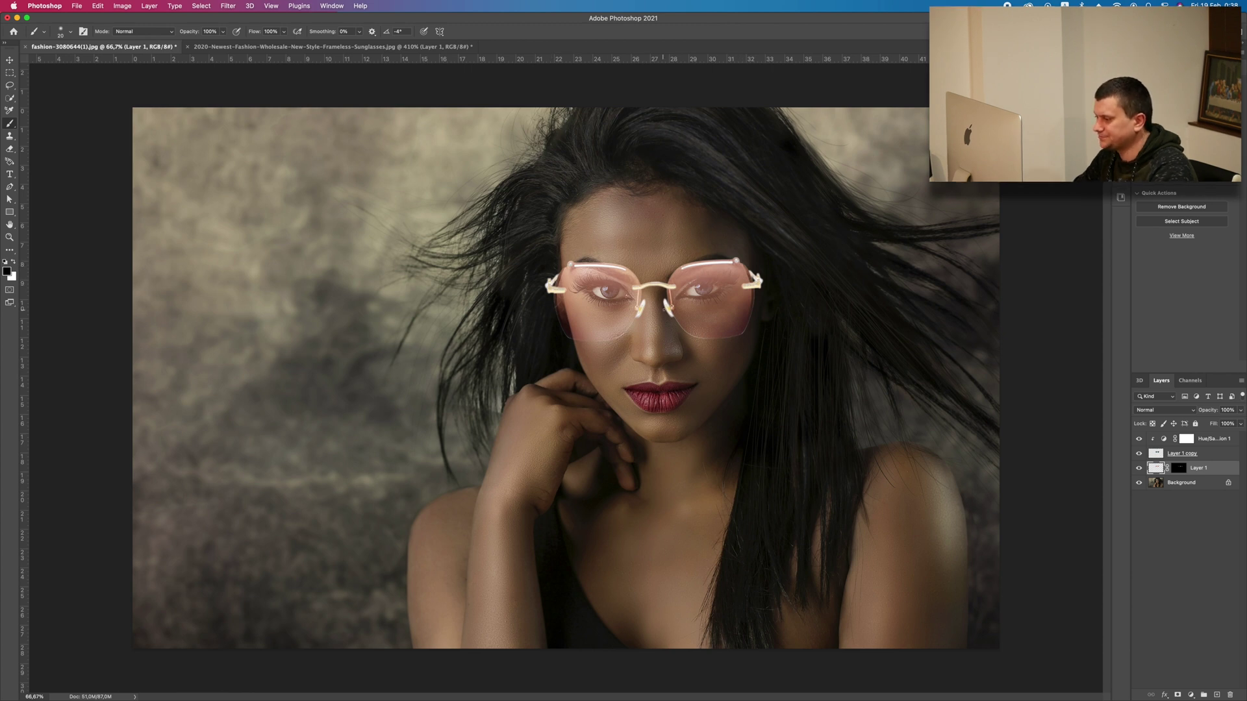
pyautogui.click(1216, 455)
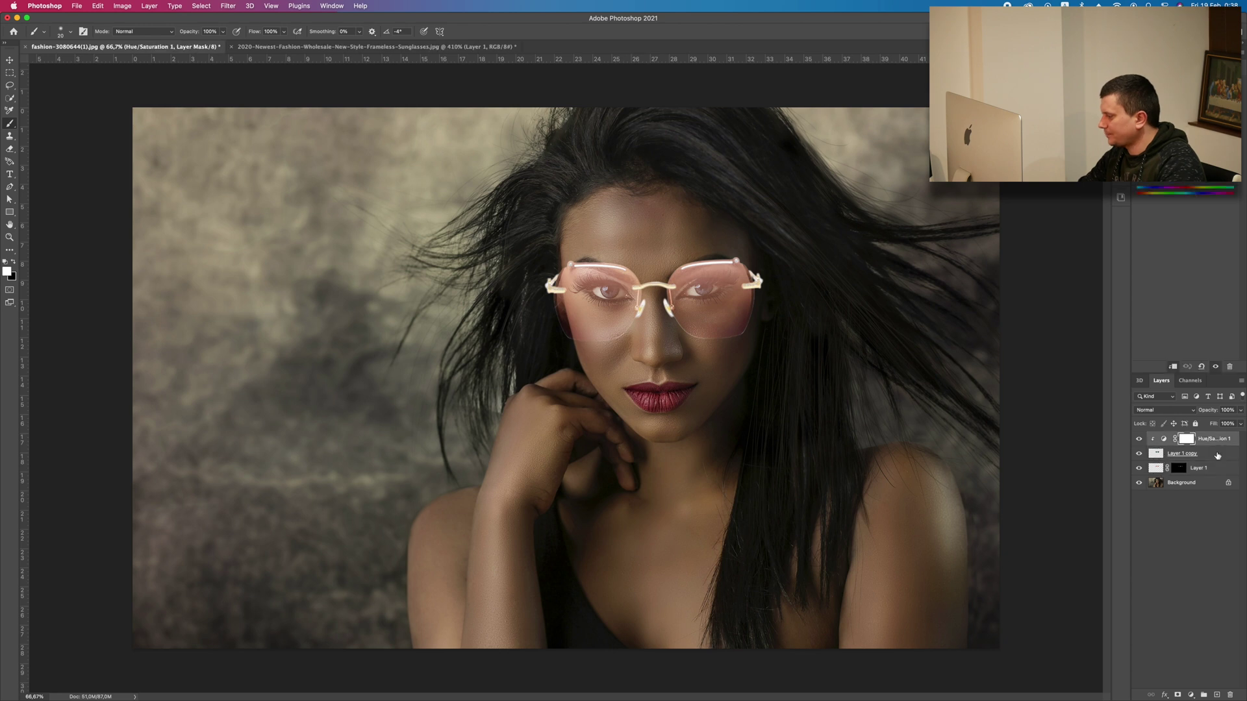
pyautogui.click(1218, 466)
pyautogui.click(1219, 457)
pyautogui.click(1220, 467)
pyautogui.click(1221, 458)
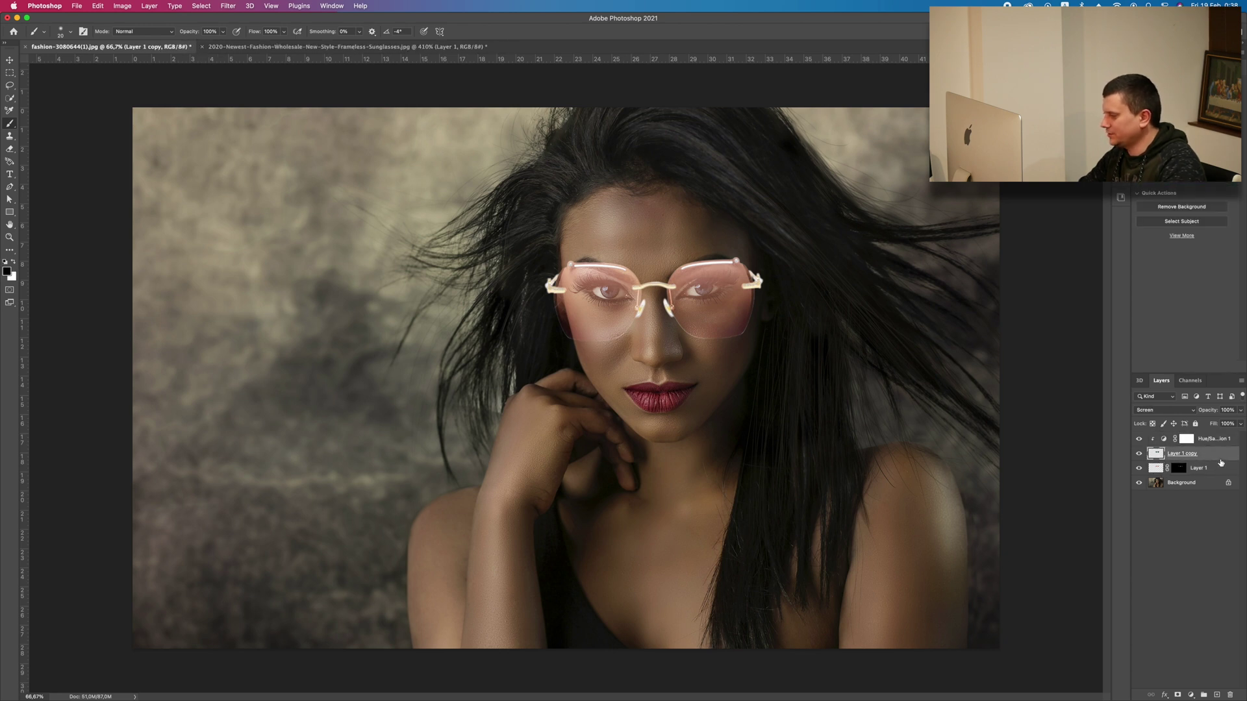
pyautogui.click(1219, 468)
# Step: Paint black on the mask to hide excess temple arm near the right hinge
pyautogui.scroll(5, 763, 283)
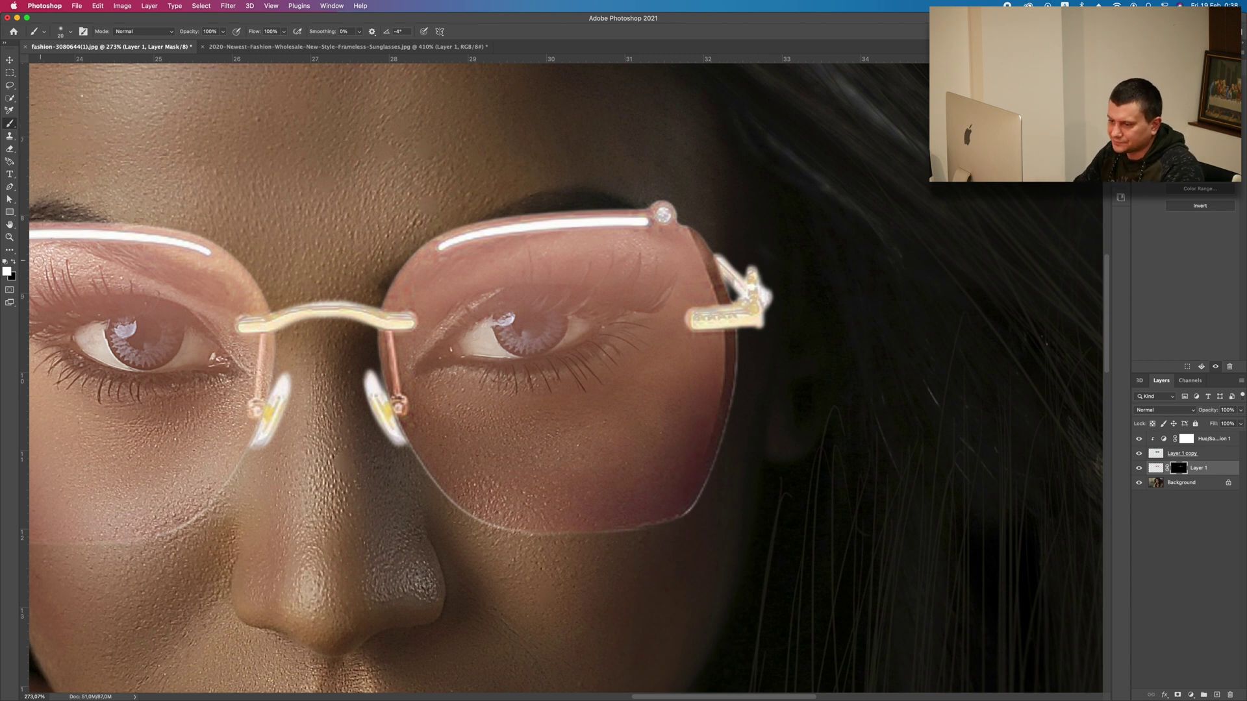
pyautogui.press('x')
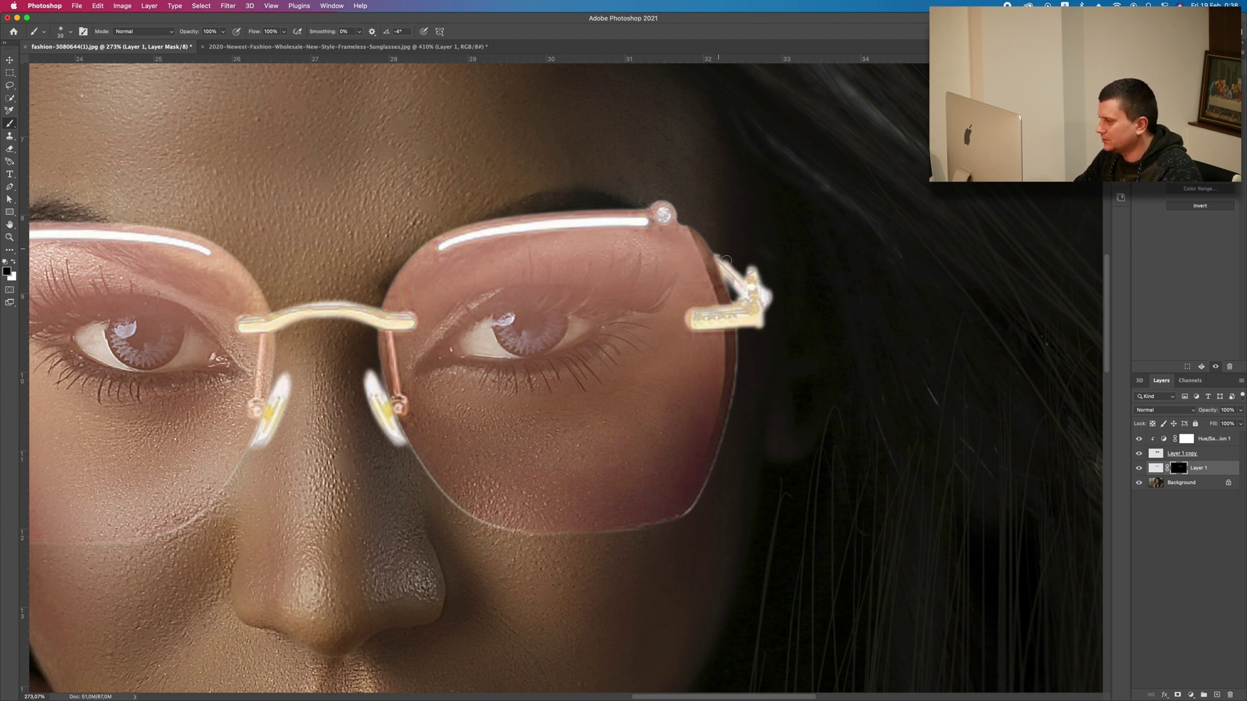
pyautogui.moveTo(726, 261); pyautogui.dragTo(738, 294)
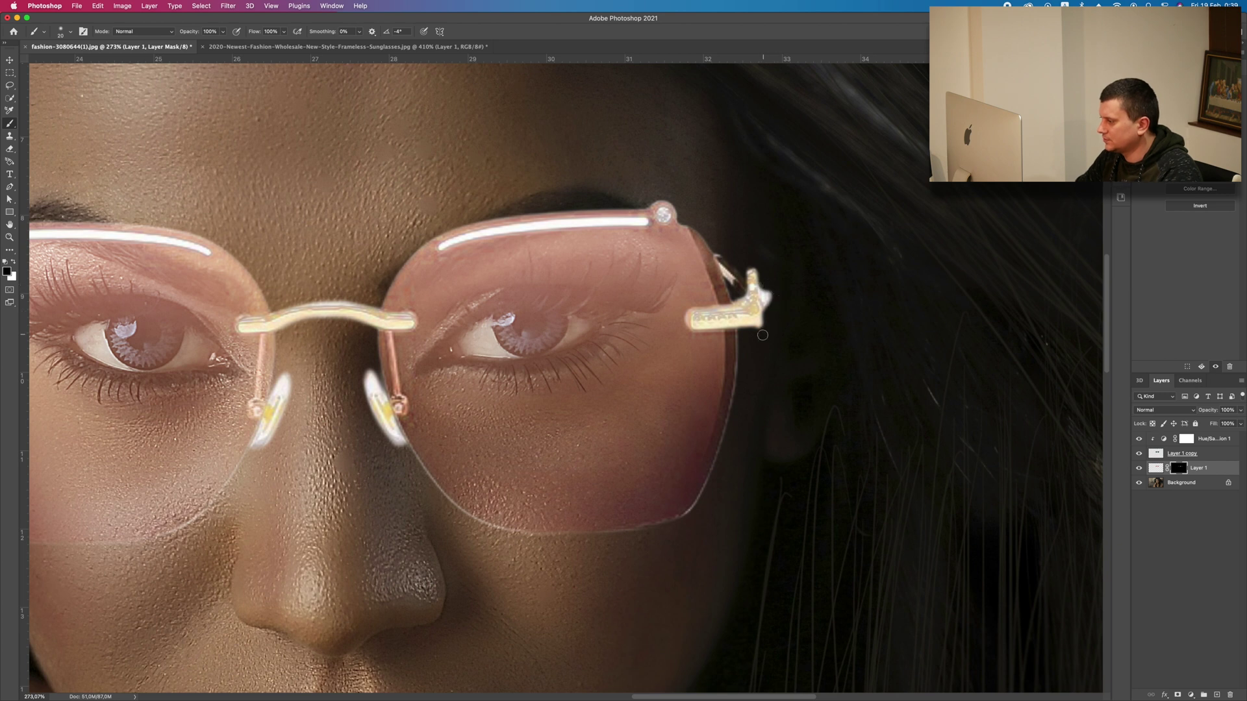
# Step: With a smaller brush, clean the white halo along the left temple arm
pyautogui.hscroll(-5, 353, 273)
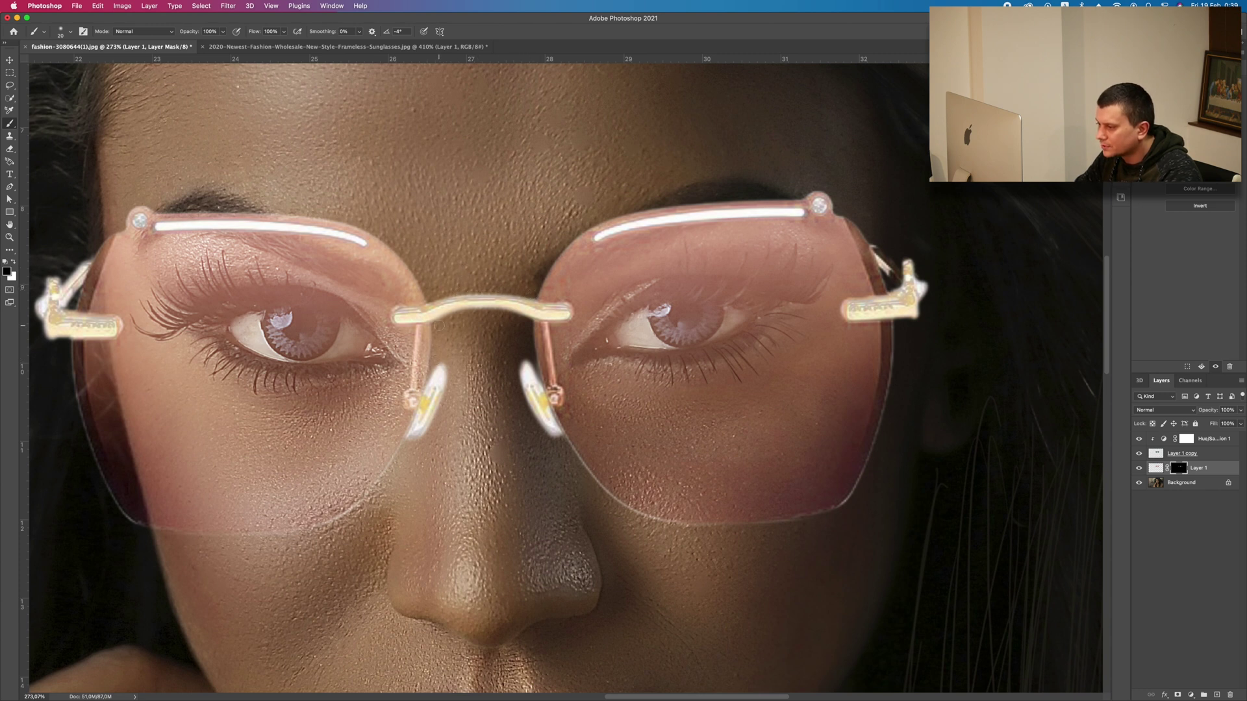
pyautogui.press(']')
pyautogui.press(']')
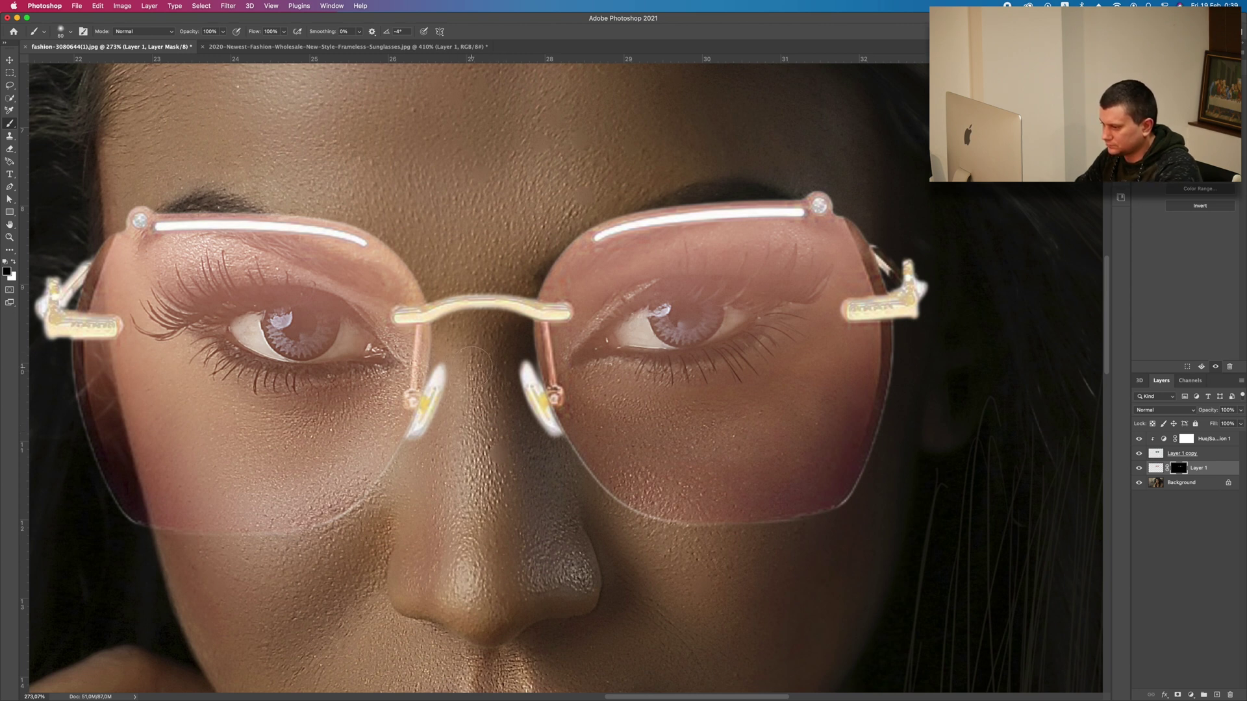
pyautogui.press(']')
pyautogui.press(']')
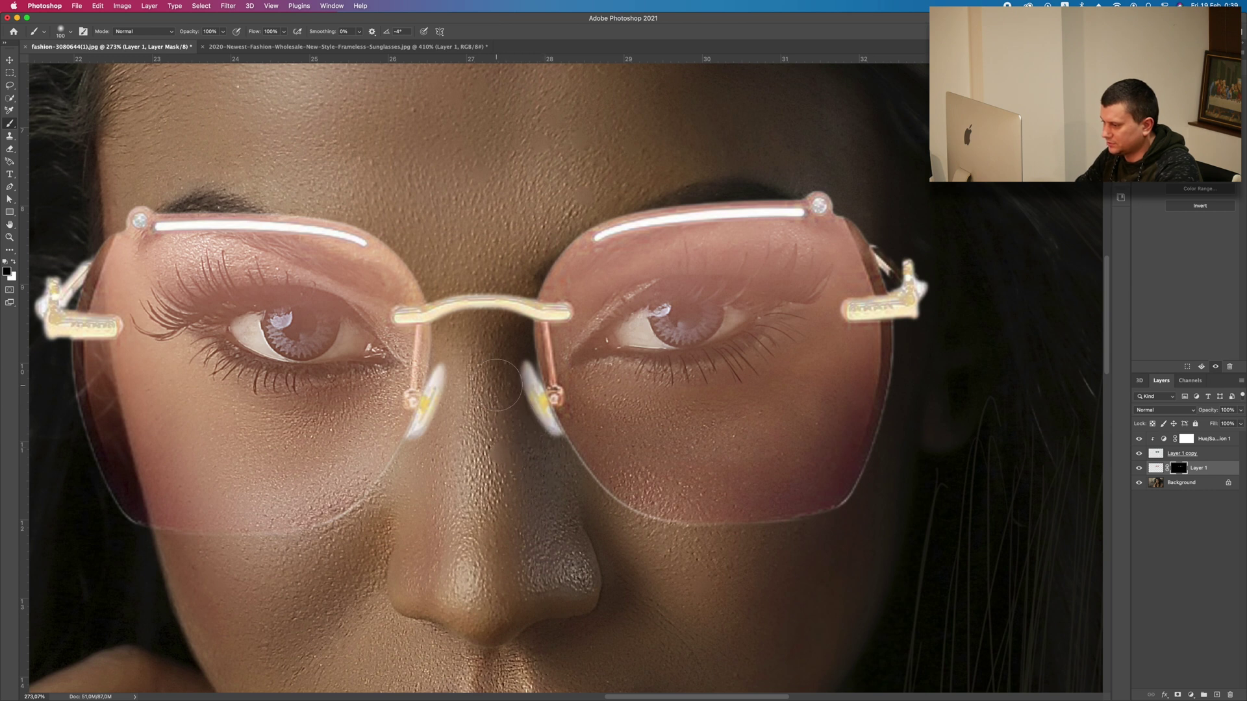
pyautogui.press('[')
pyautogui.press('[')
pyautogui.press('[')
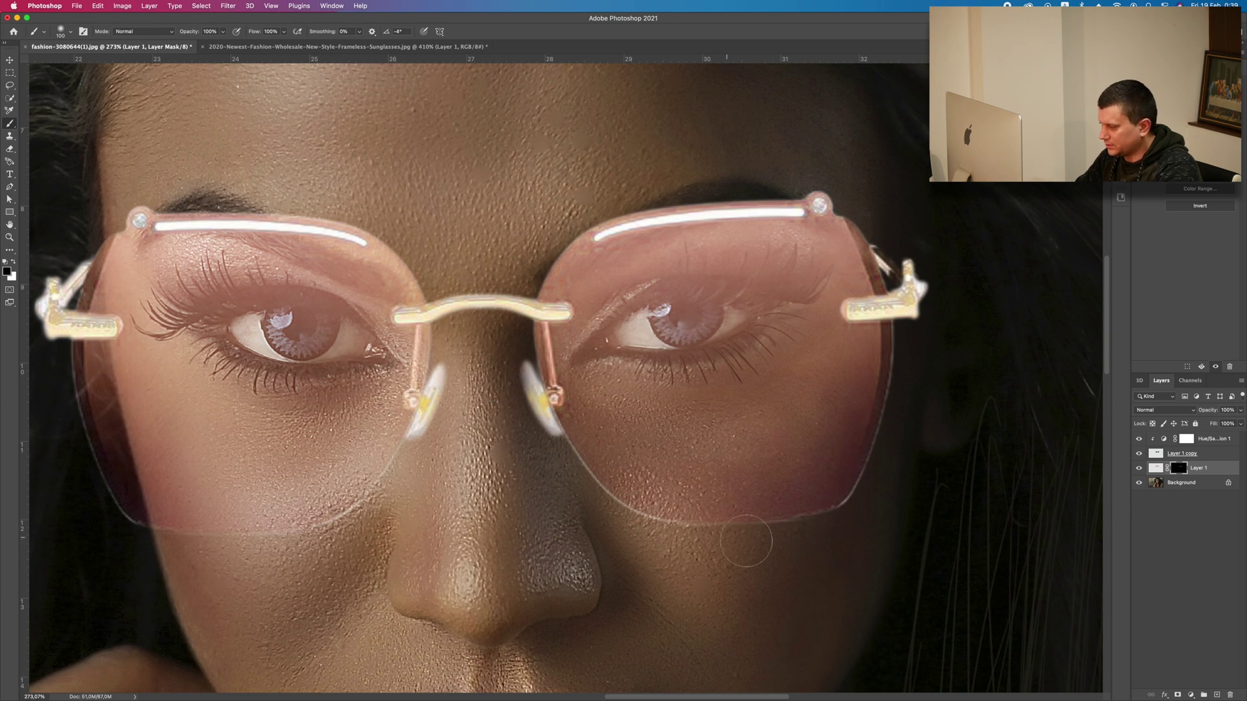
pyautogui.press('[')
pyautogui.press('[')
pyautogui.press('[')
pyautogui.press('[')
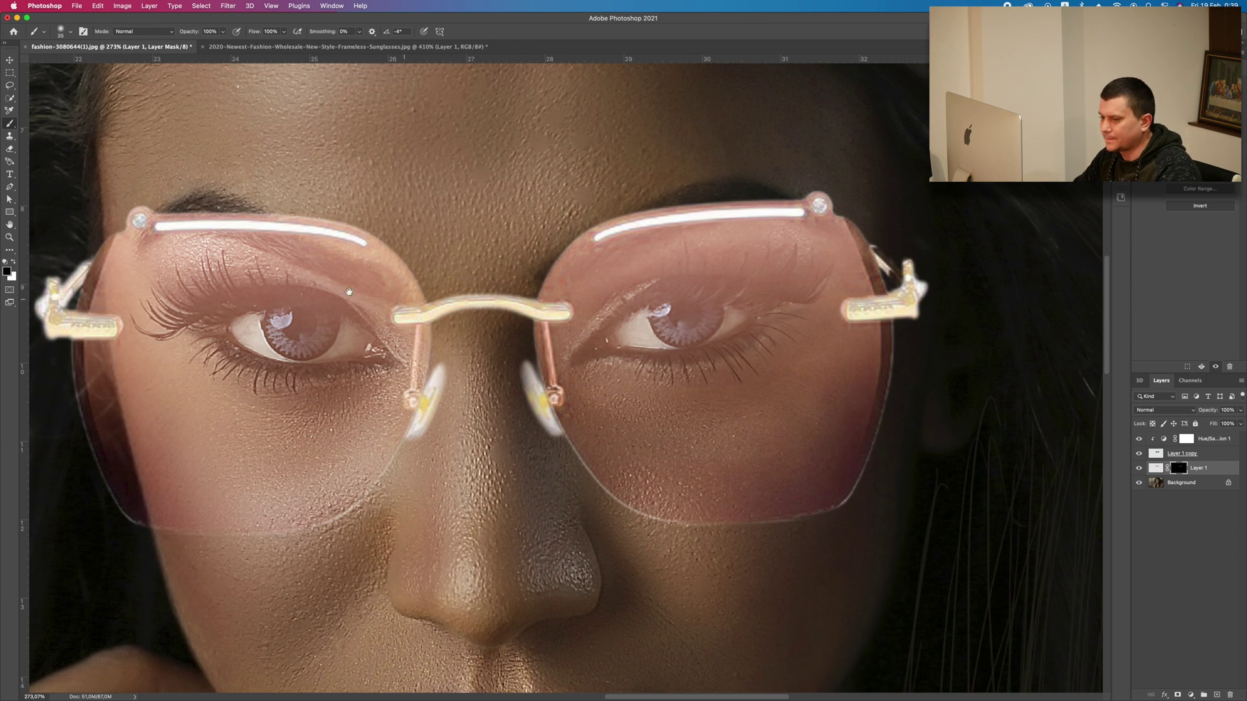
pyautogui.moveTo(325, 270); pyautogui.dragTo(648, 297)
pyautogui.press('[')
pyautogui.press('[')
pyautogui.press('[')
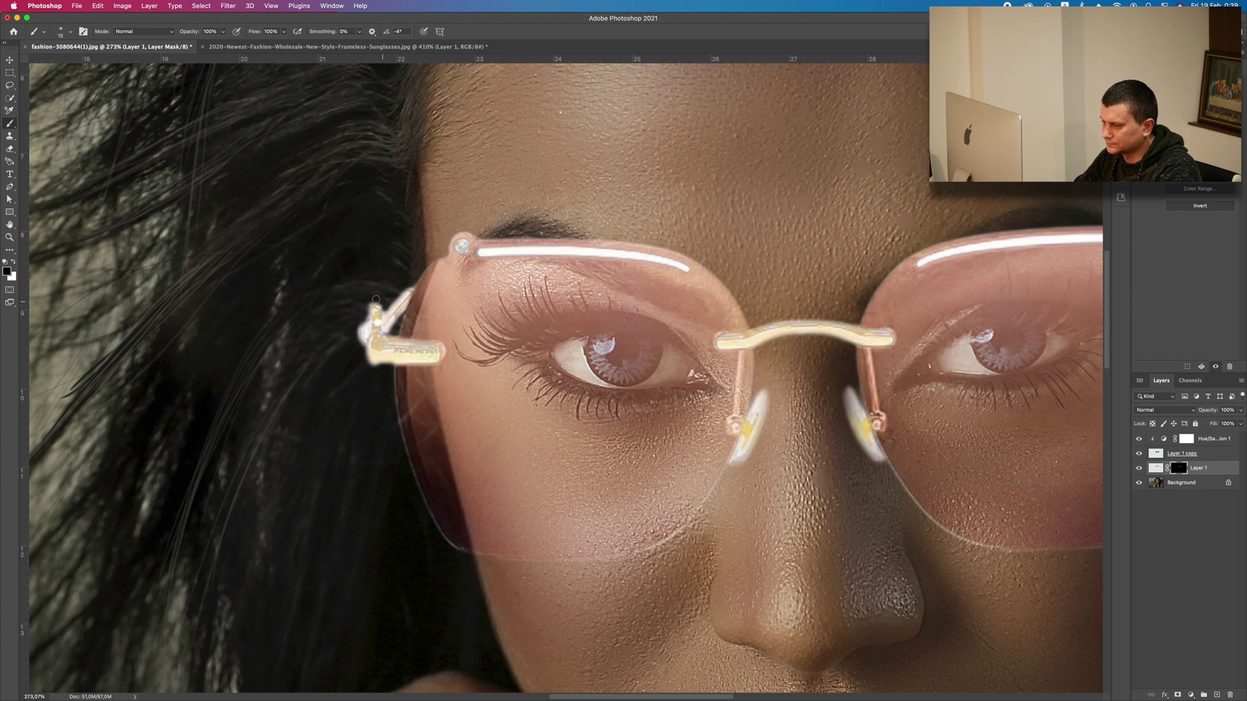
pyautogui.moveTo(367, 304)
pyautogui.mouseDown()
pyautogui.moveTo(351, 337)
pyautogui.moveTo(384, 371)
pyautogui.mouseUp()
pyautogui.press('[')
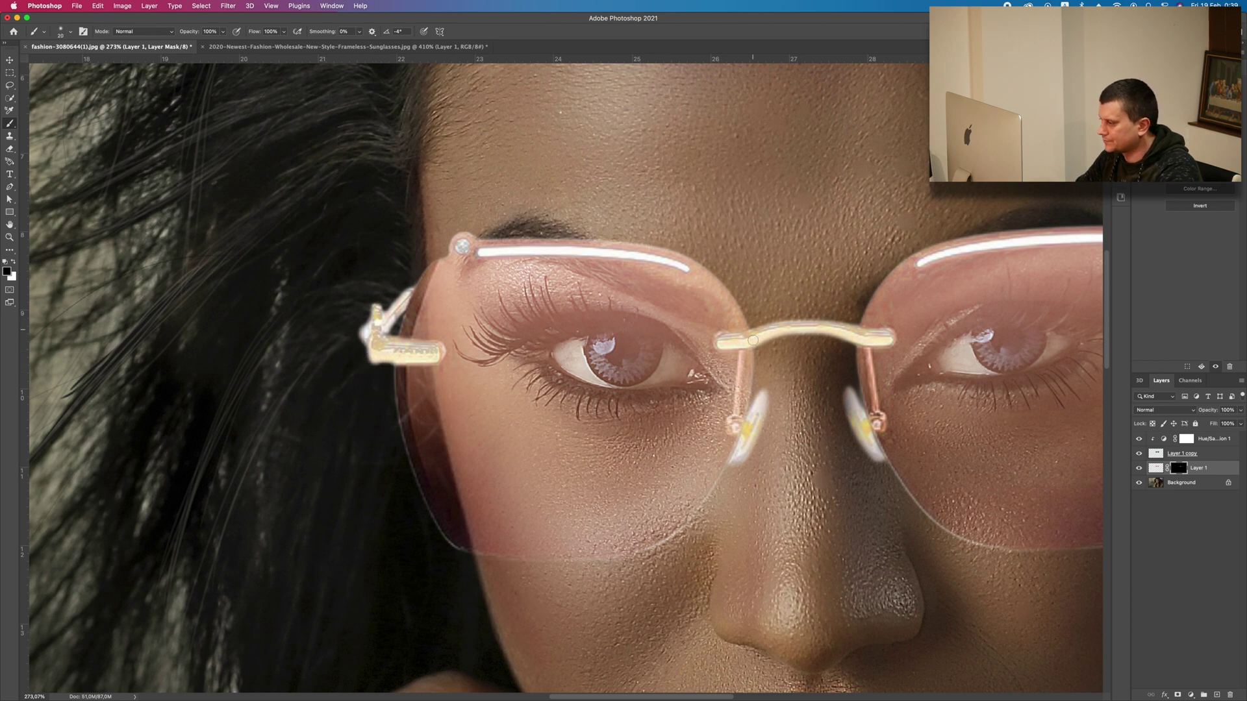
pyautogui.hscroll(10, 916, 286)
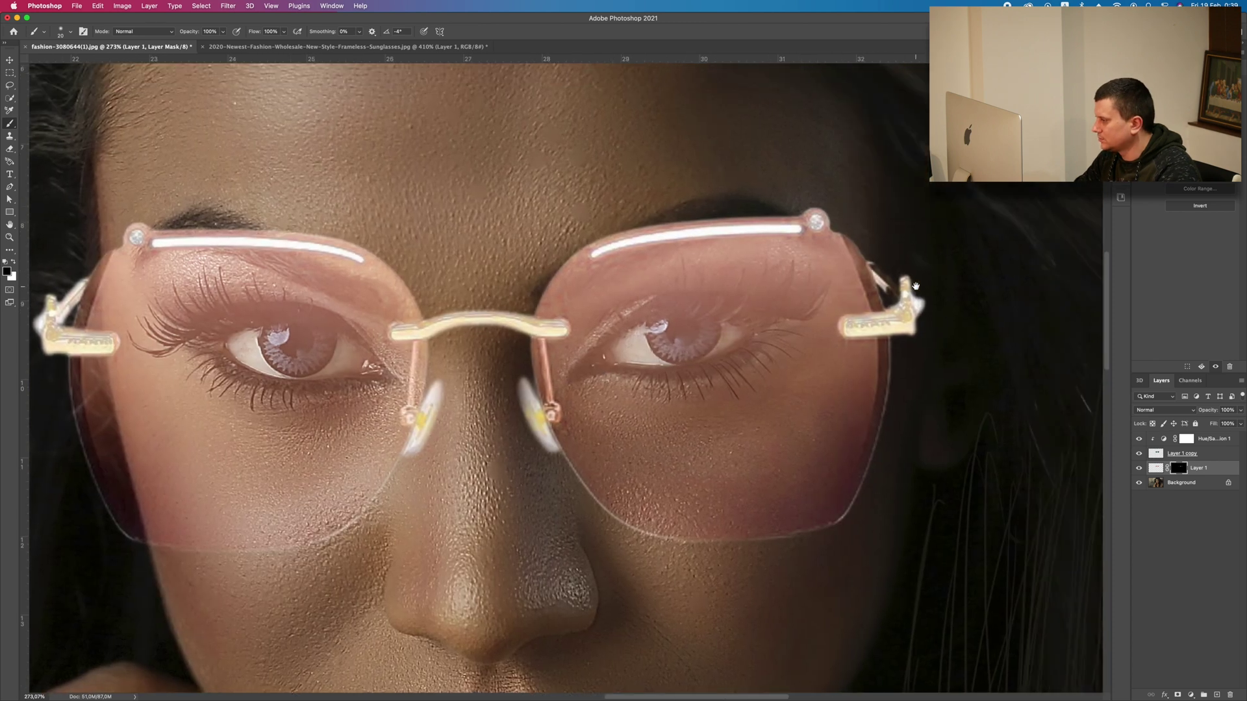
# Step: On Layer 1 copy, erase the white streak beside the right lens hinge with a small Eraser
pyautogui.hotkey('alt', ']')
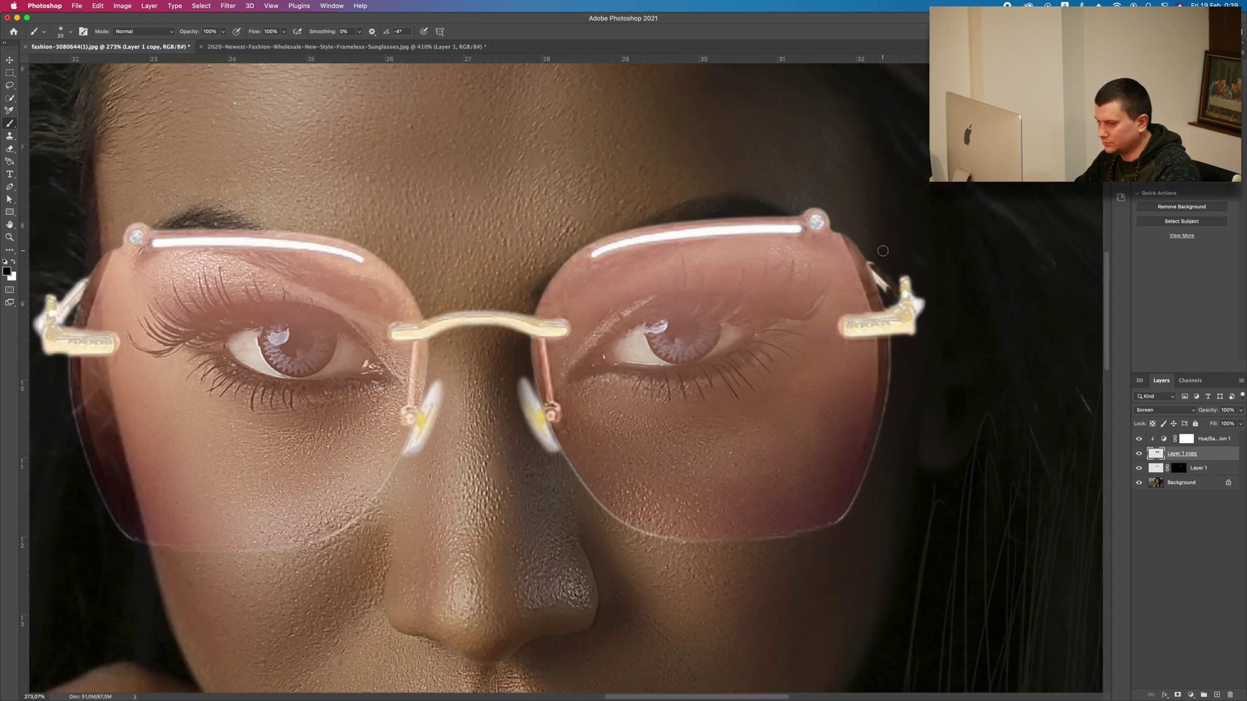
pyautogui.press('e')
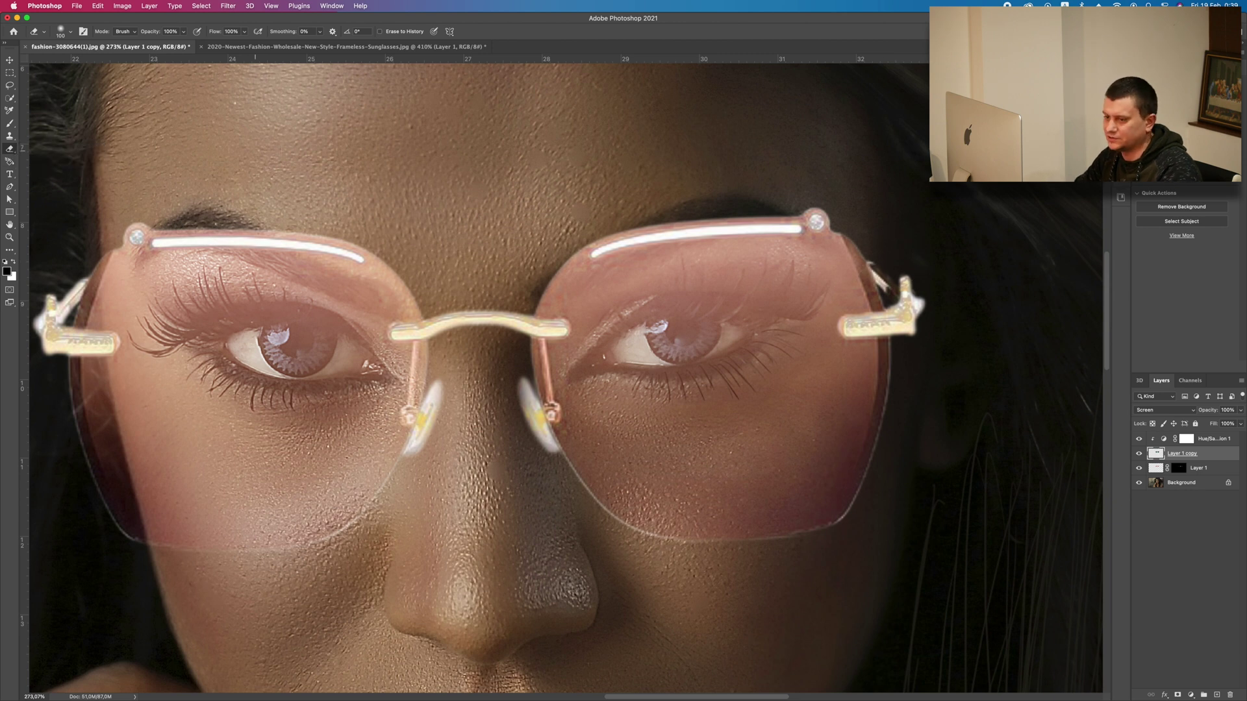
pyautogui.press('[')
pyautogui.press('[')
pyautogui.press('[')
pyautogui.press('[')
pyautogui.press('[')
pyautogui.press('[')
pyautogui.press('[')
pyautogui.press('[')
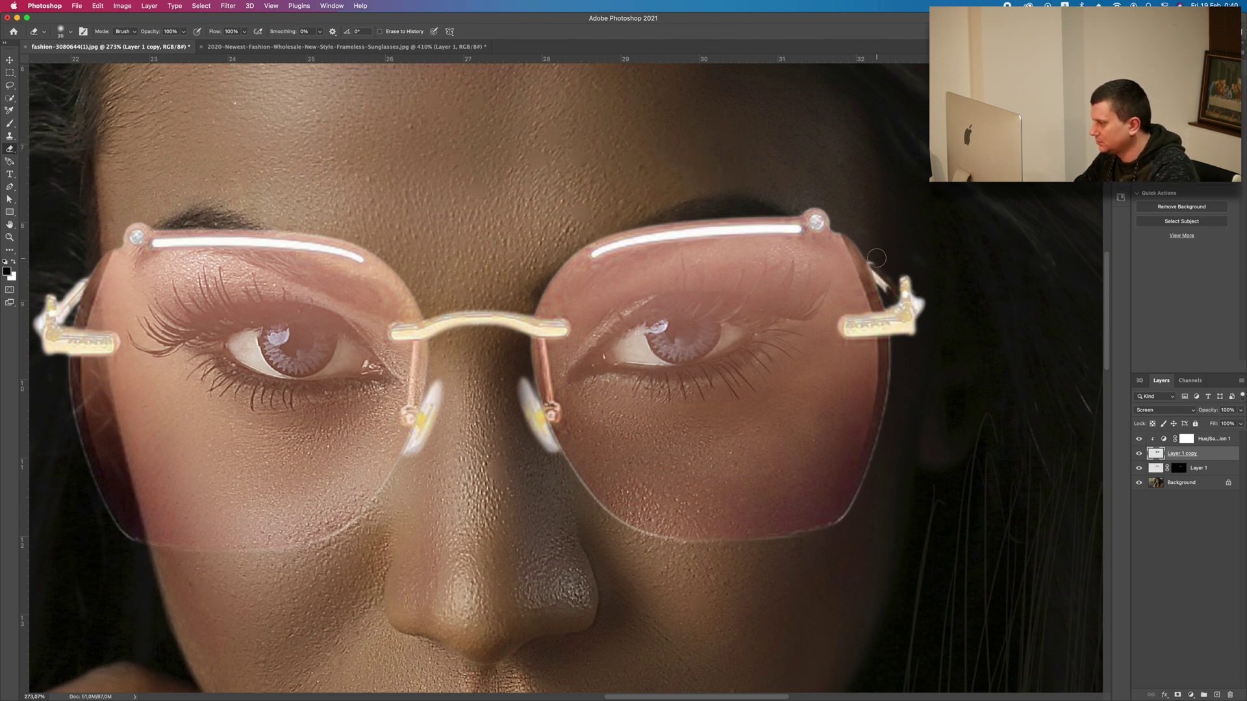
pyautogui.press('[')
pyautogui.press('[')
pyautogui.press('[')
pyautogui.moveTo(874, 266); pyautogui.dragTo(887, 293)
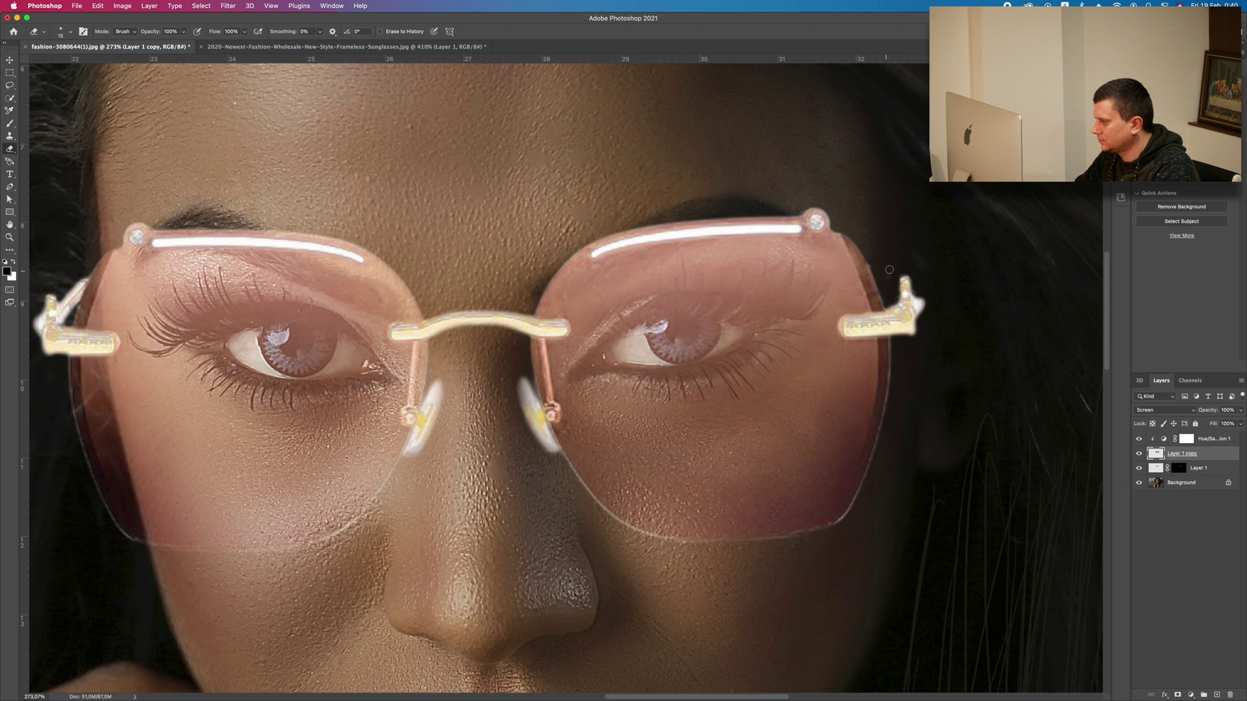
pyautogui.press('super+0')
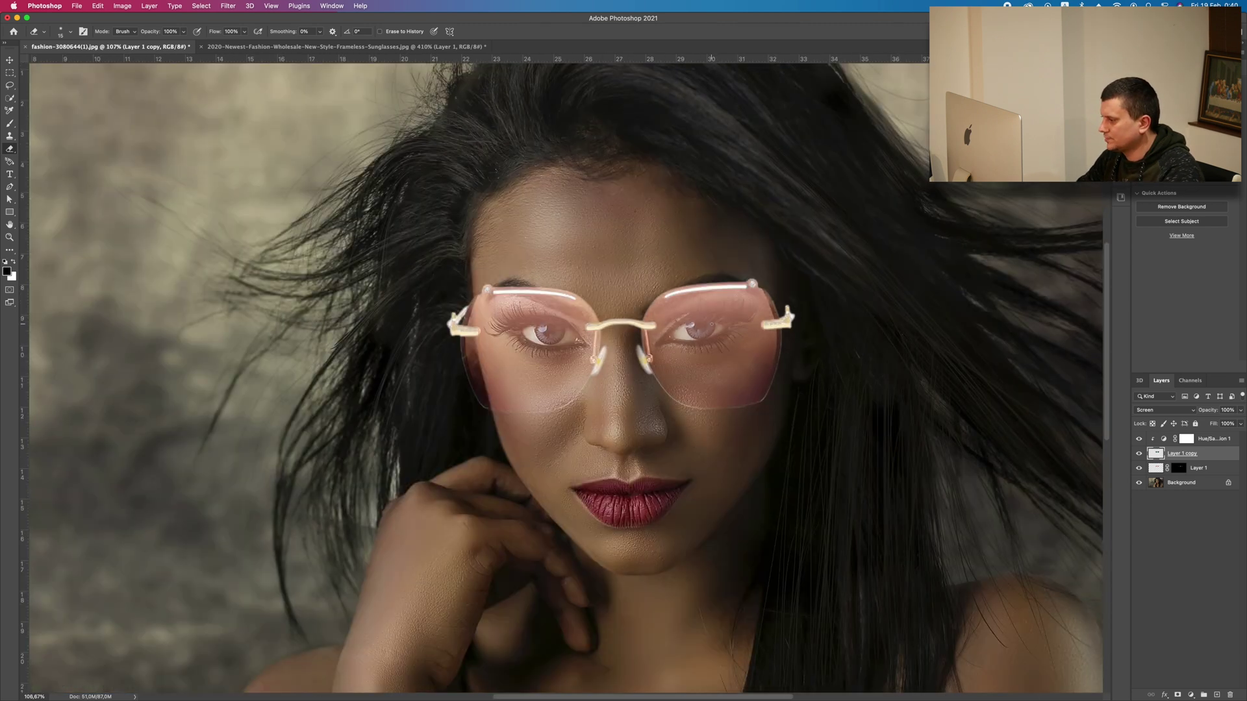
pyautogui.hotkey('alt', '[')
pyautogui.press('b')
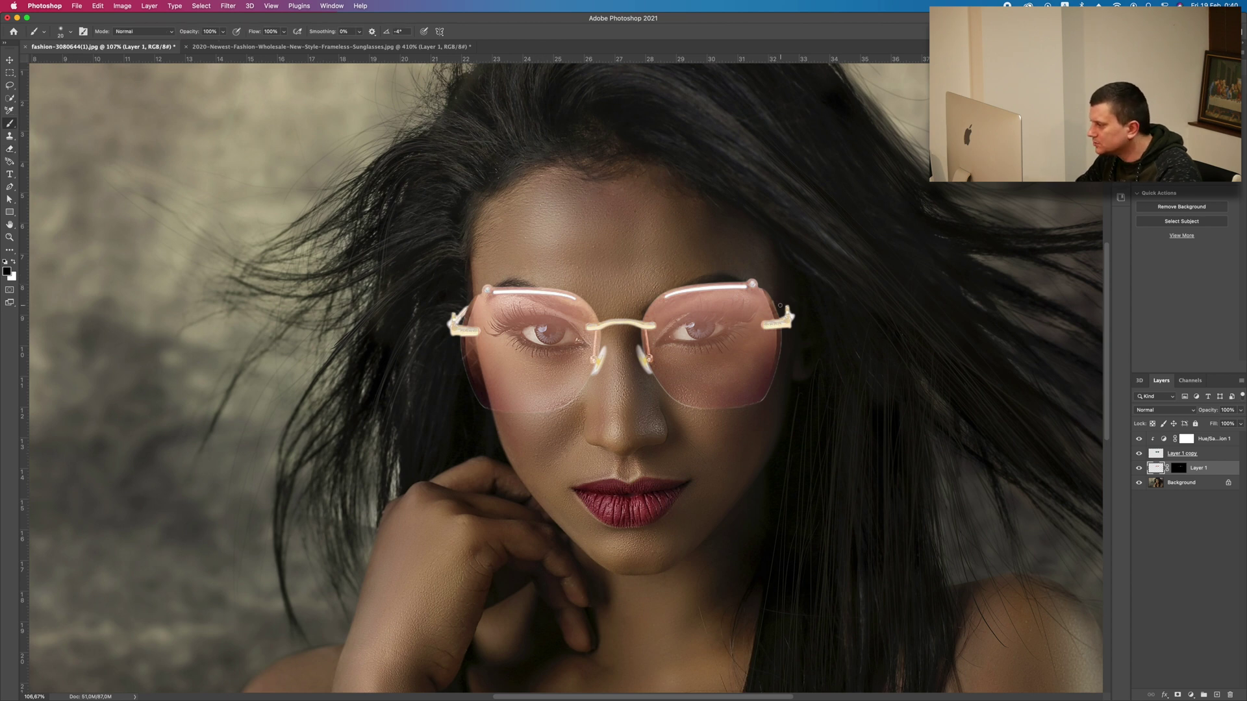
pyautogui.scroll(5, 784, 297)
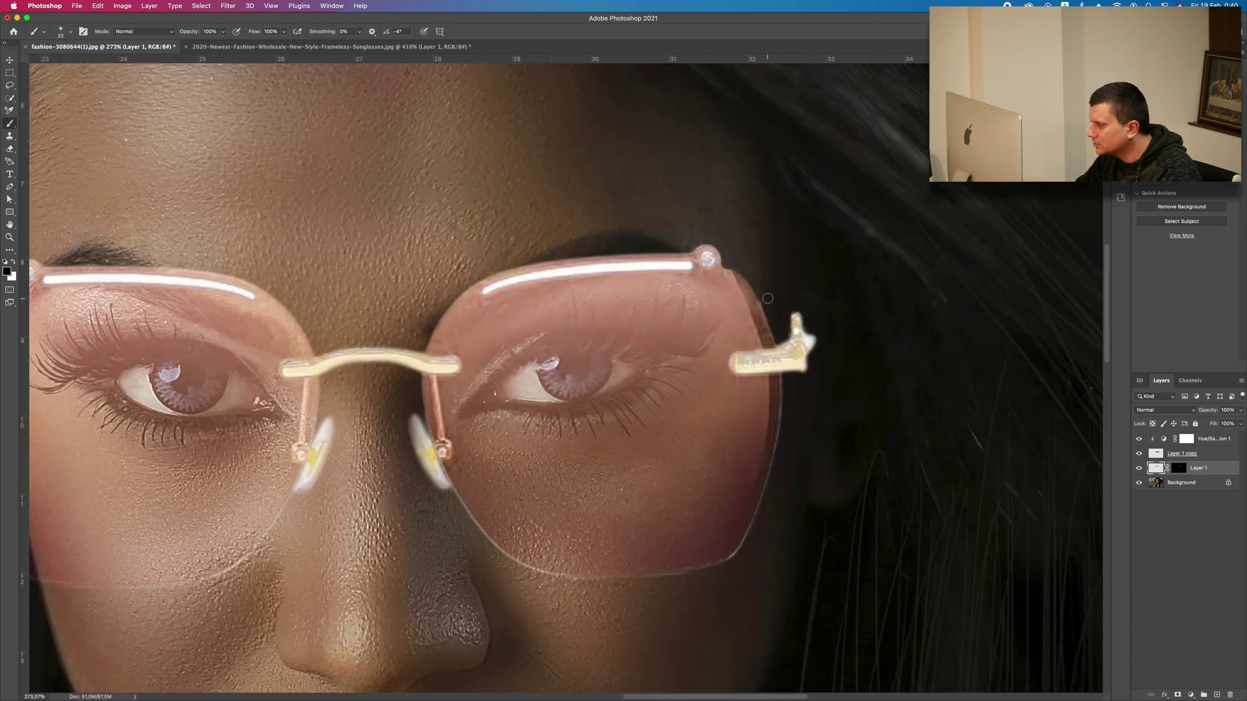
pyautogui.moveTo(537, 365); pyautogui.dragTo(694, 282)
pyautogui.scroll(-6, 694, 283)
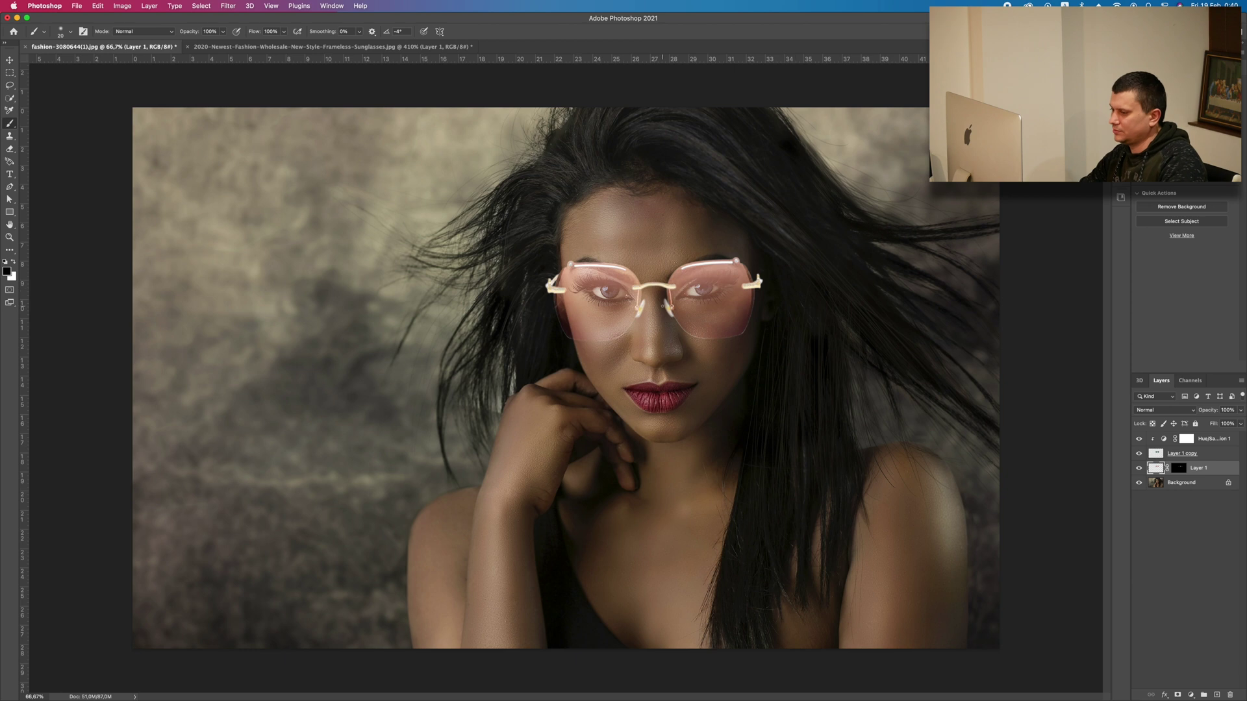
pyautogui.scroll(3, 775, 296)
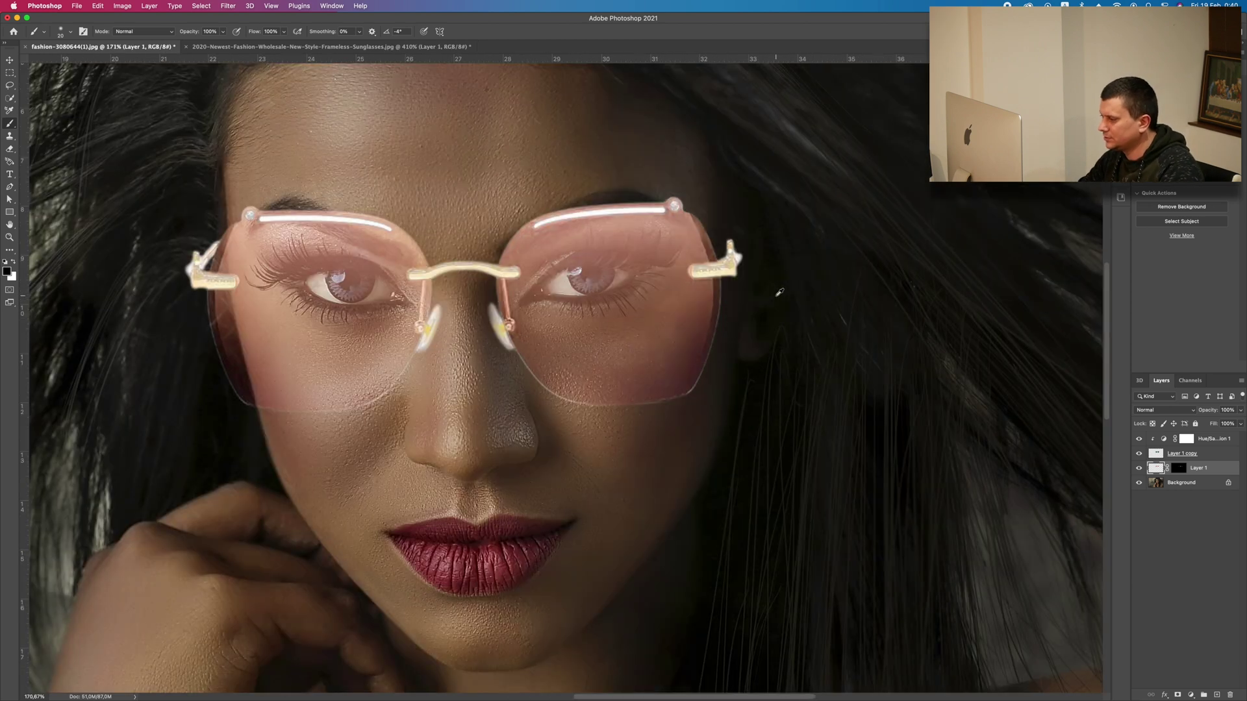
pyautogui.scroll(-2, 432, 195)
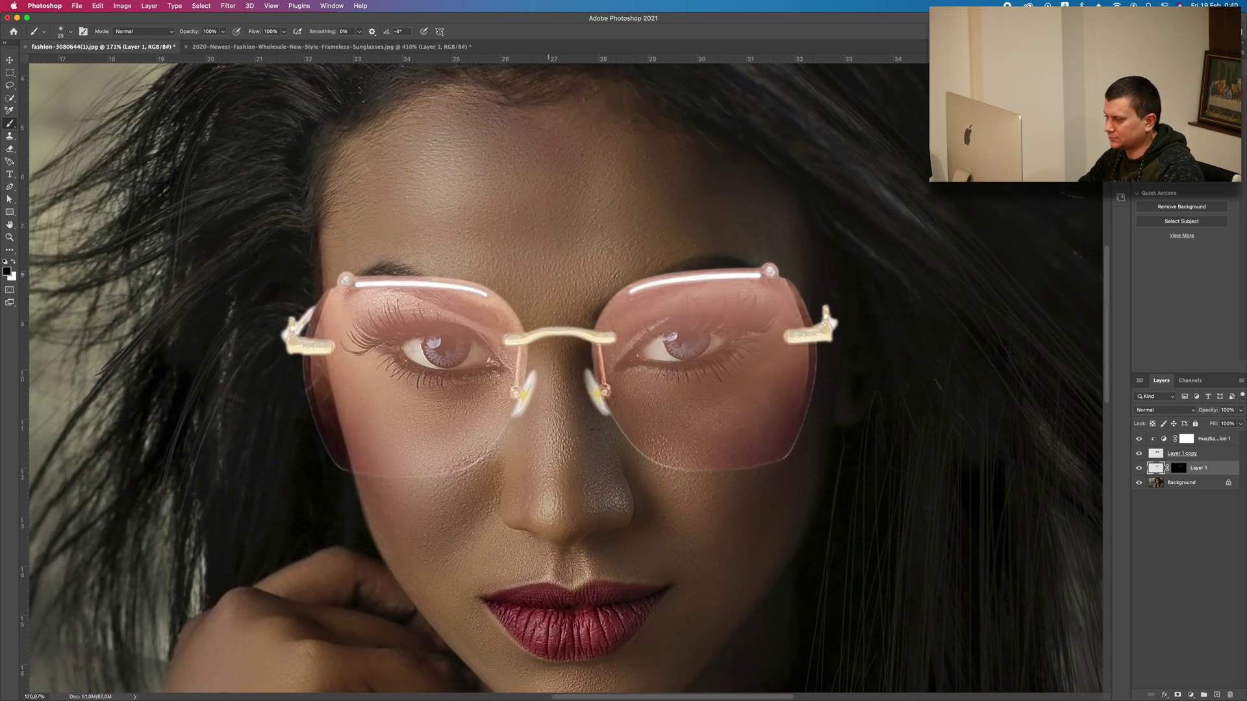
pyautogui.scroll(-2, 577, 280)
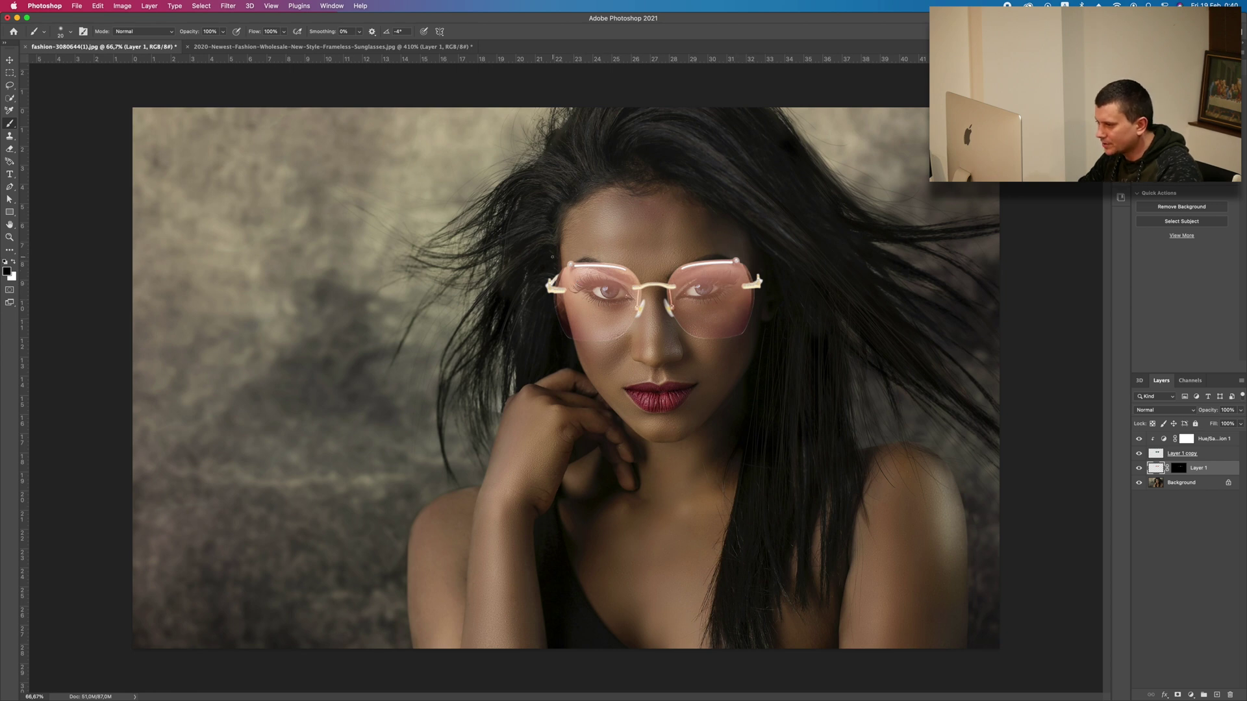
pyautogui.scroll(2, 758, 284)
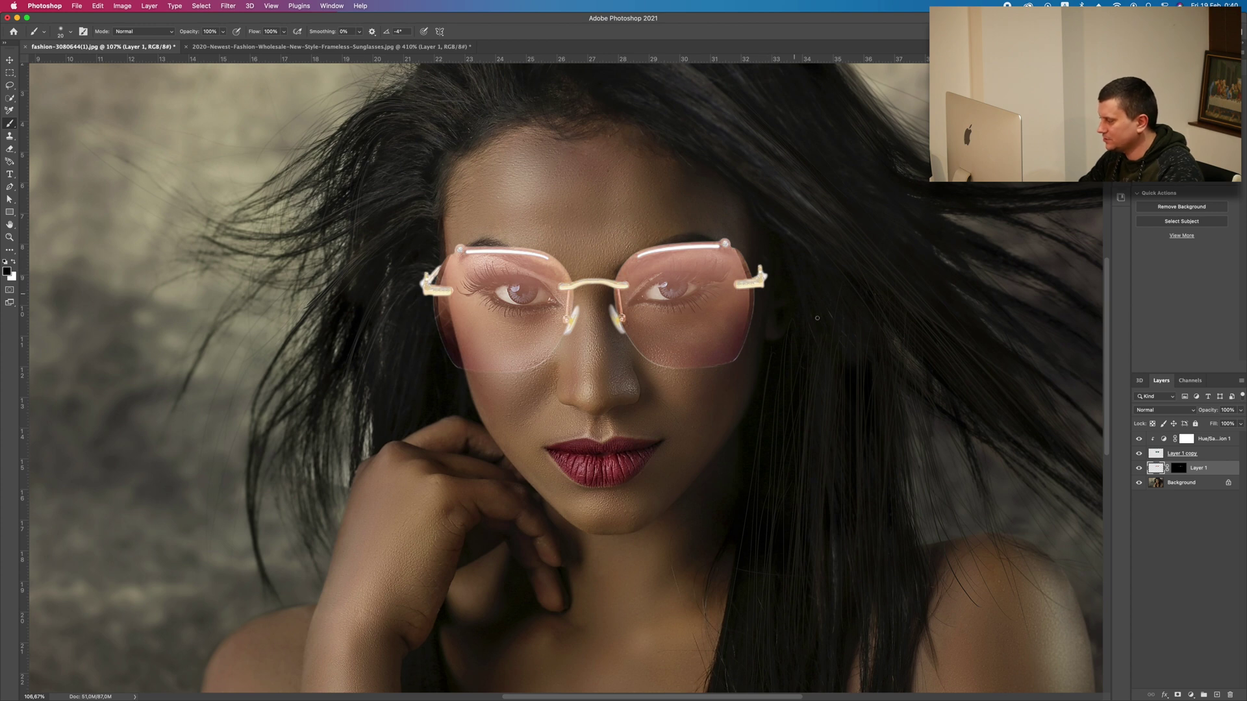
pyautogui.click(1230, 456)
pyautogui.click(1206, 468)
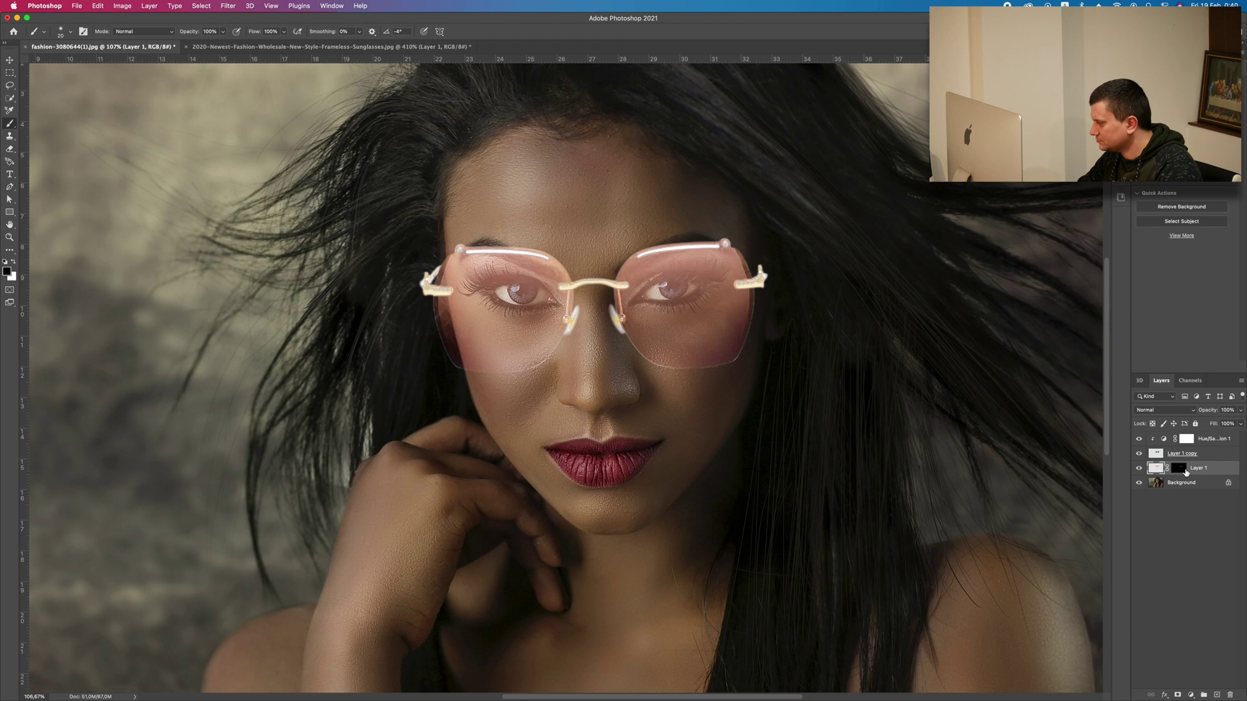
pyautogui.scroll(5, 477, 258)
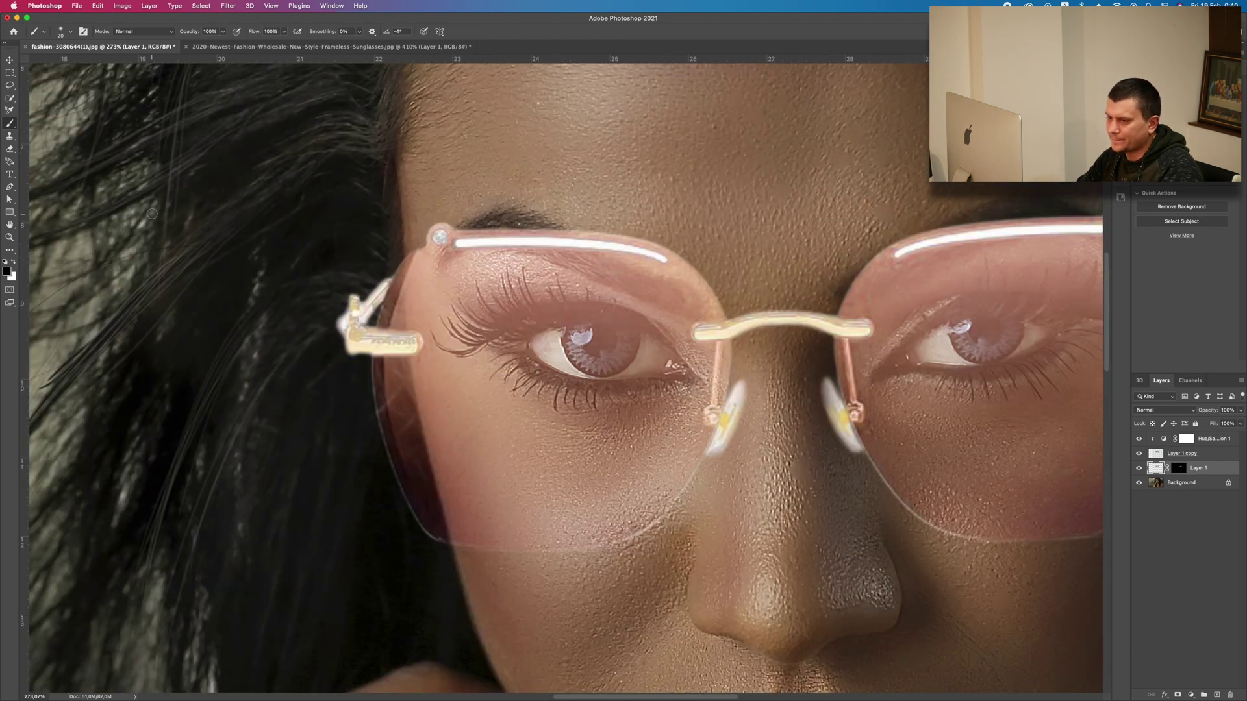
# Step: Lasso the left temple arm and copy it with Copy Merged
pyautogui.click(10, 84)
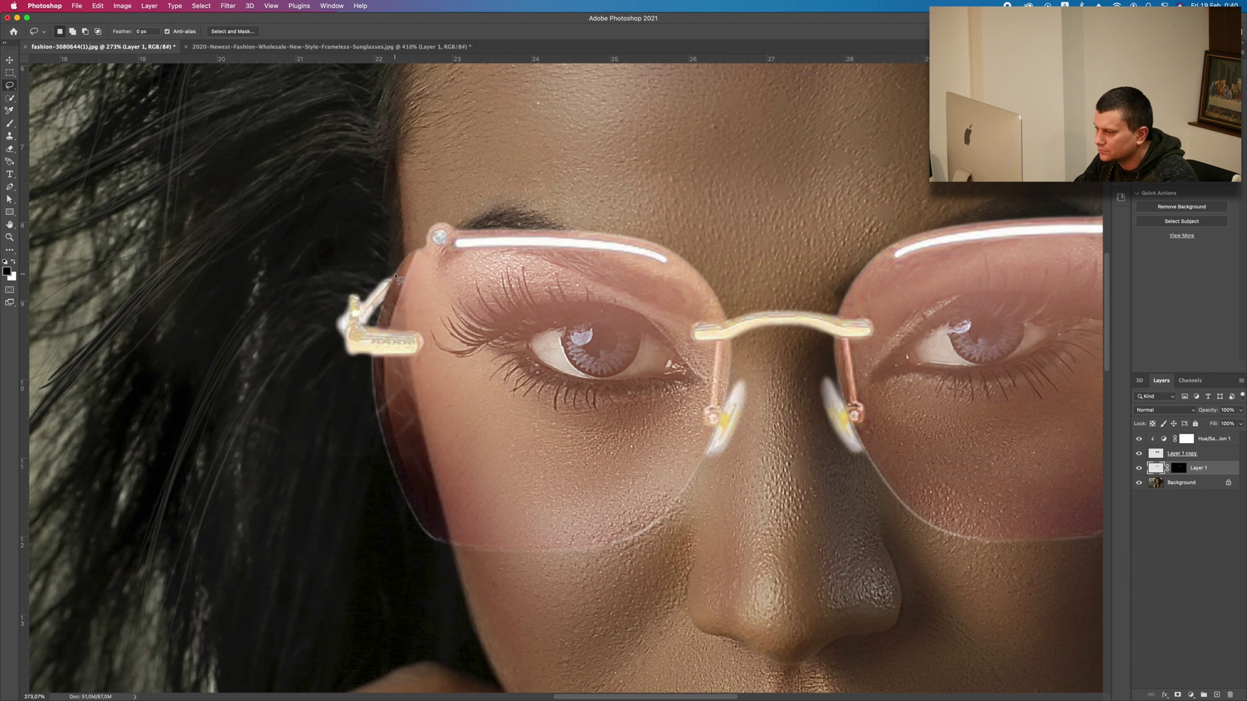
pyautogui.moveTo(393, 278)
pyautogui.mouseDown()
pyautogui.moveTo(366, 329)
pyautogui.moveTo(361, 297)
pyautogui.moveTo(397, 278)
pyautogui.mouseUp()
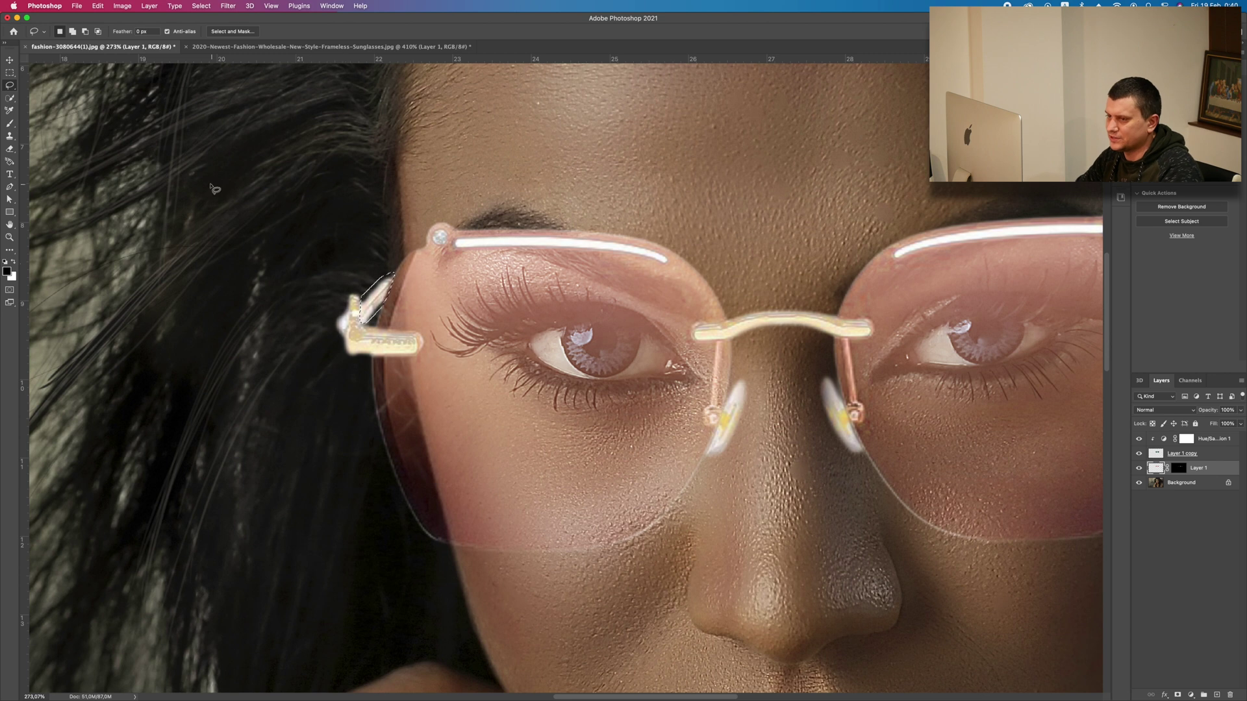
pyautogui.click(99, 6)
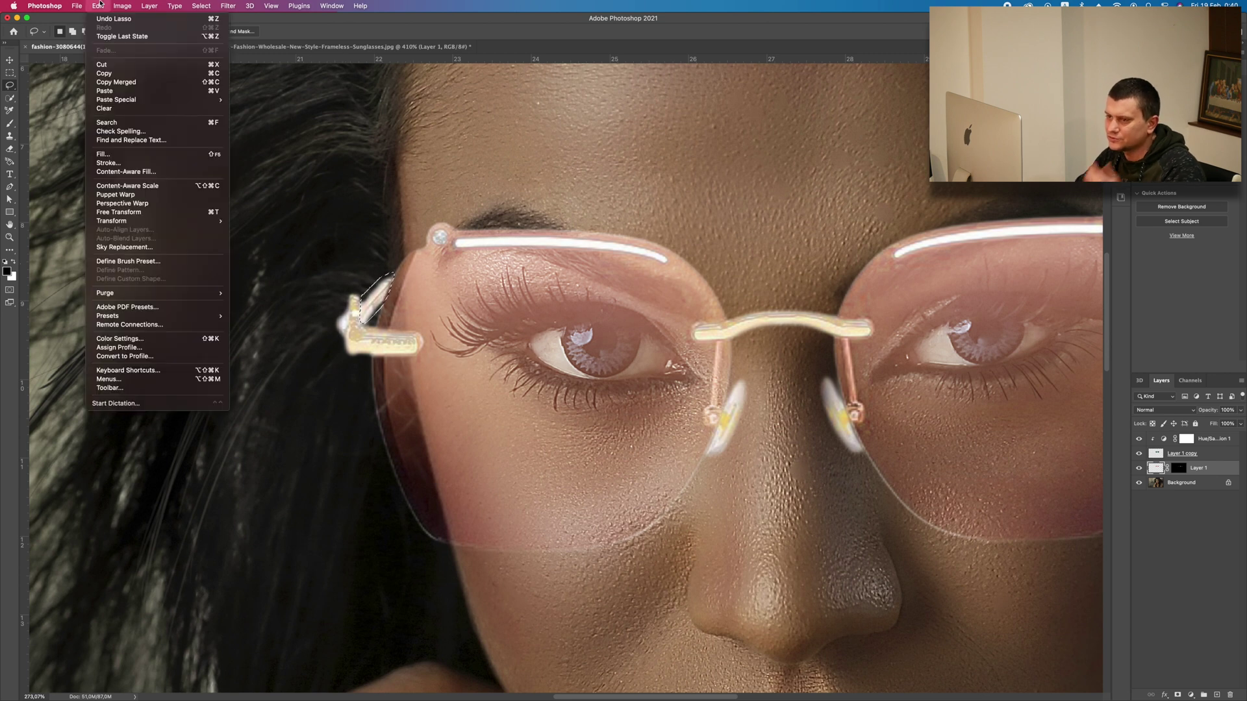
pyautogui.click(107, 73)
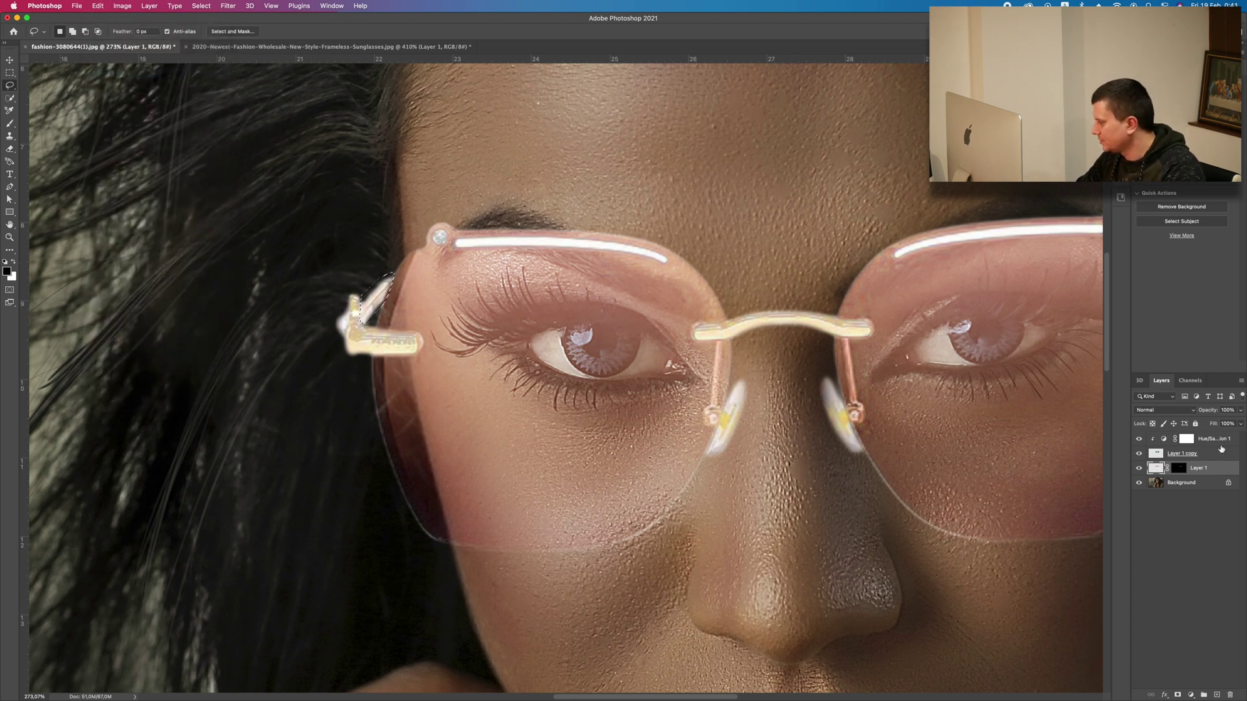
# Step: Paste the temple arm as Layer 2 and move it over to the right temple
pyautogui.click(1224, 439)
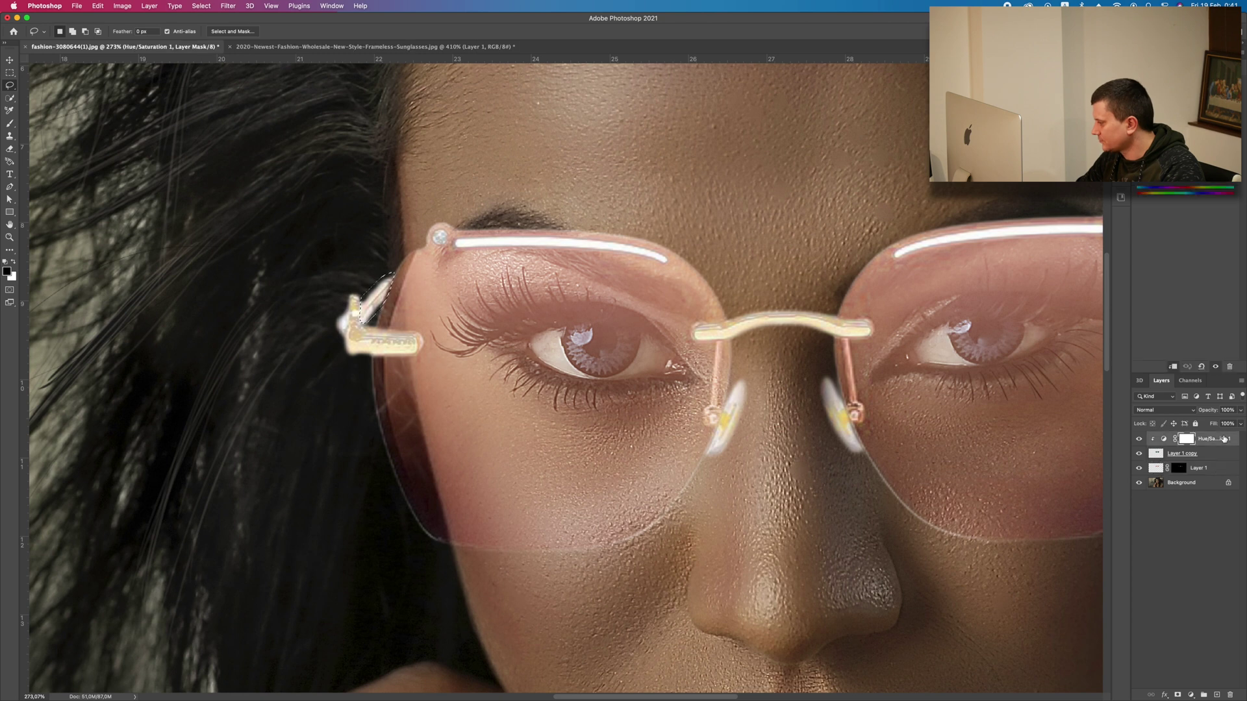
pyautogui.moveTo(959, 359); pyautogui.dragTo(586, 356)
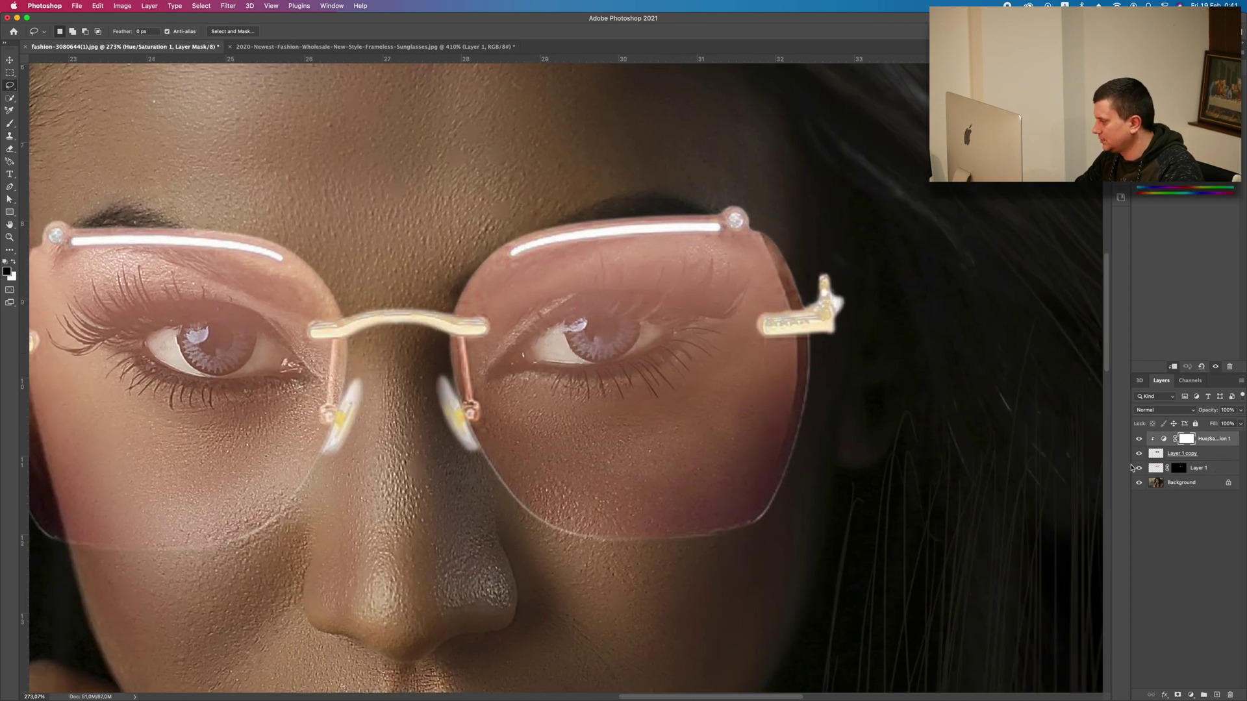
pyautogui.scroll(-3, 955, 418)
pyautogui.press('m')
pyautogui.click(1217, 694)
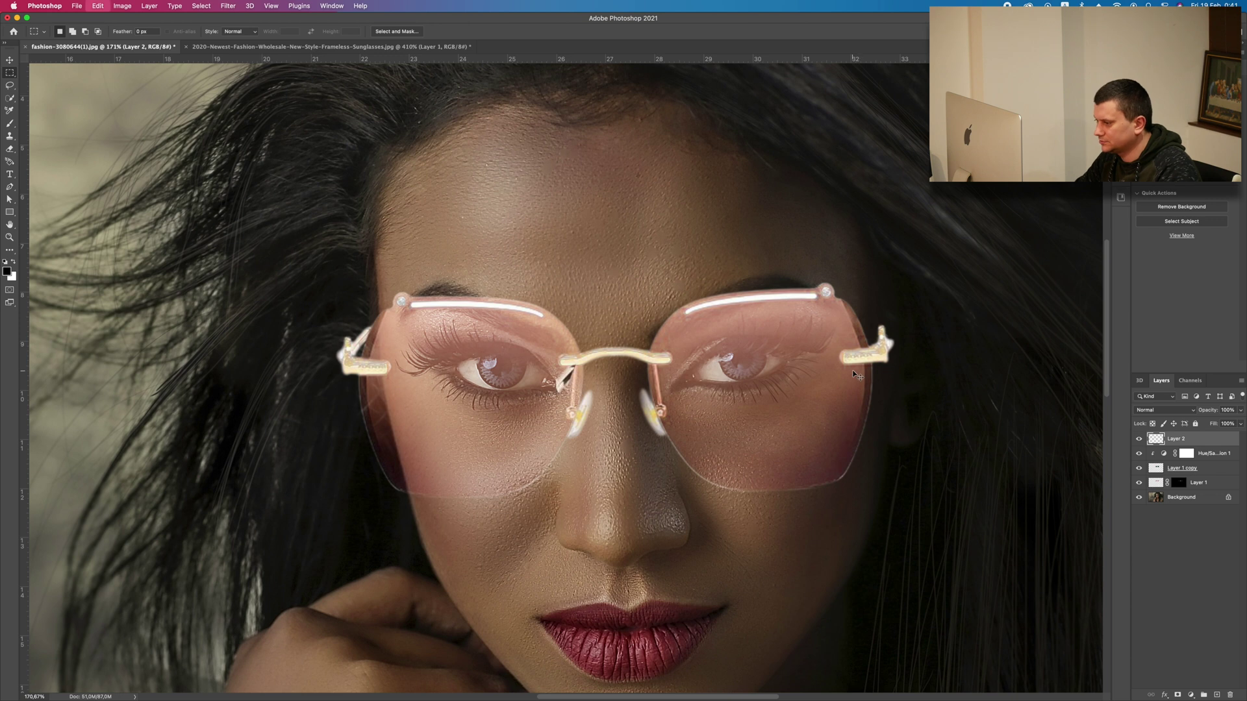
pyautogui.click(11, 60)
pyautogui.moveTo(566, 385); pyautogui.dragTo(890, 328)
# Step: Drag Layer 2 below Layer 1, just above the Background
pyautogui.moveTo(1211, 453); pyautogui.dragTo(1215, 488)
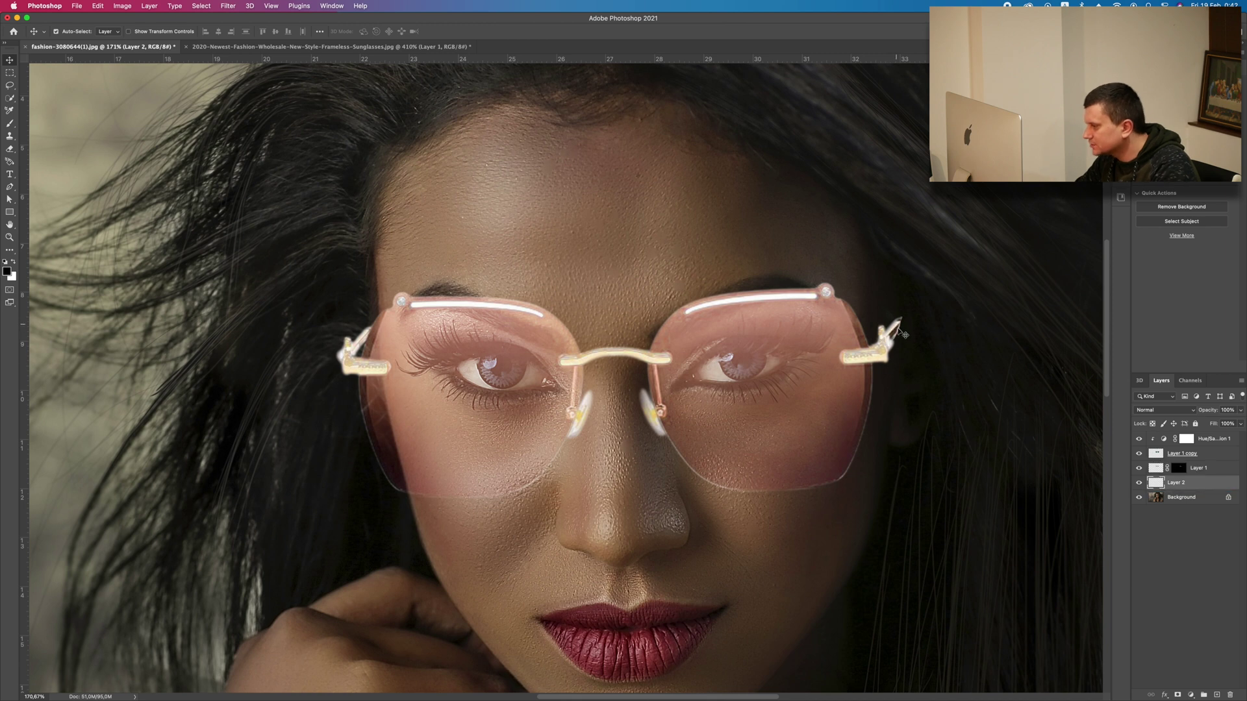
pyautogui.scroll(3, 903, 332)
pyautogui.scroll(-3, 906, 325)
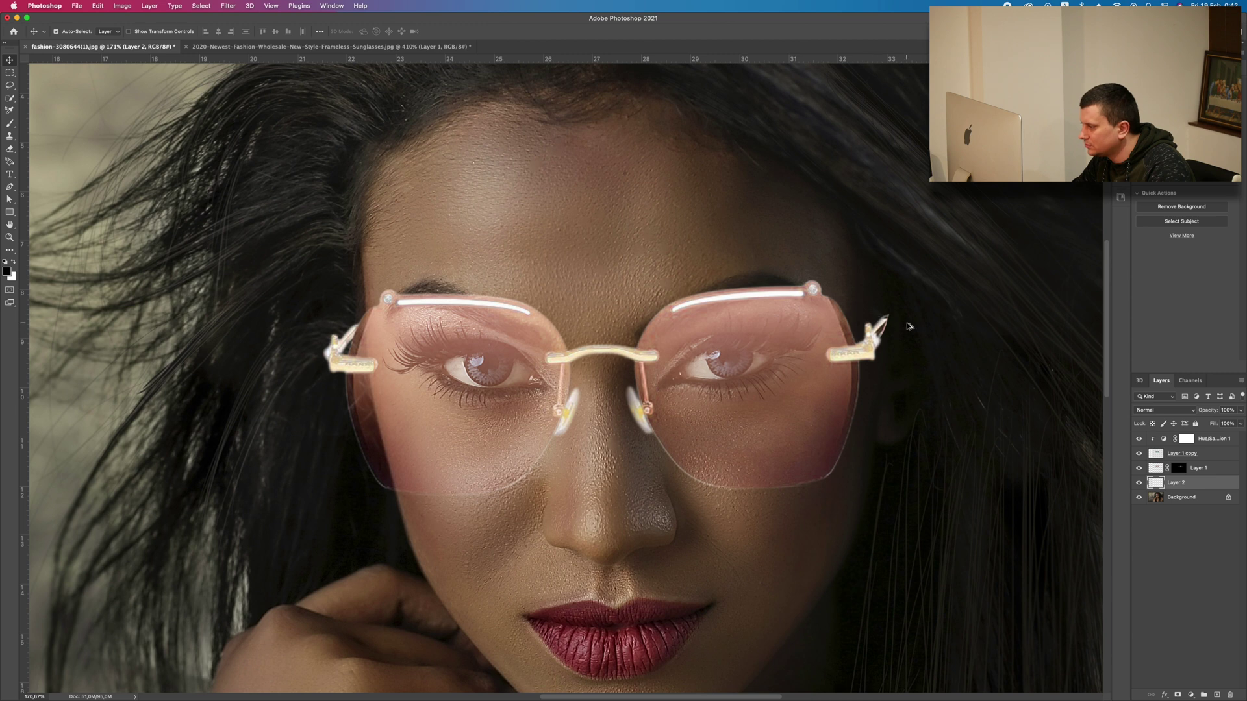
# Step: Trim excess from the copied temple arm on Layer 2 with the Eraser
pyautogui.scroll(3, 909, 326)
pyautogui.press('e')
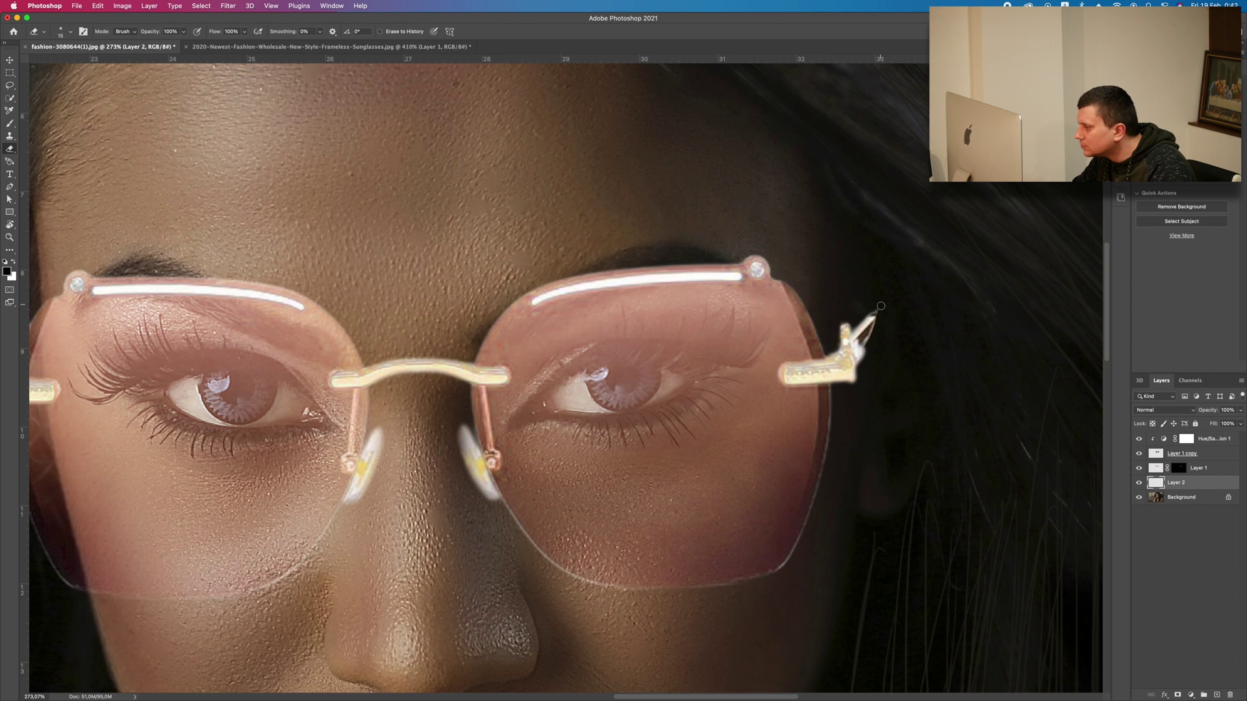
pyautogui.click(97, 6)
# Step: Warp the copied temple tip on Layer 2 so its end curves up toward the ear
pyautogui.moveTo(195, 221)
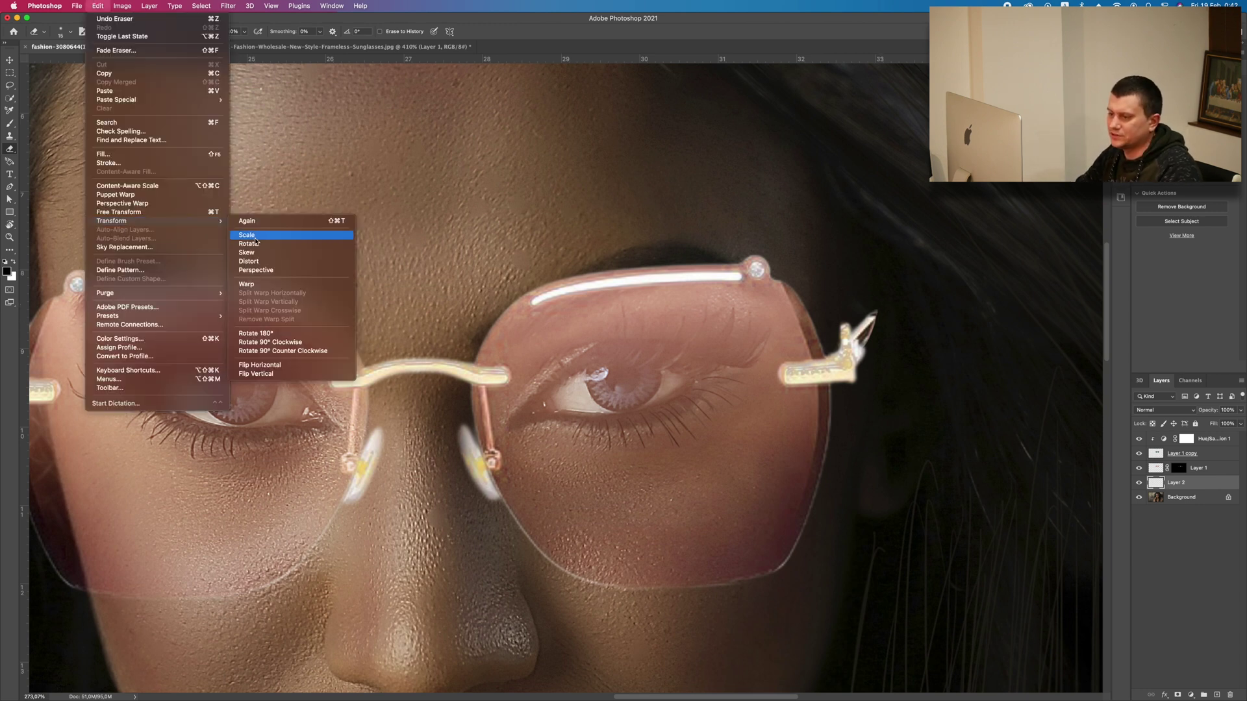
pyautogui.click(274, 285)
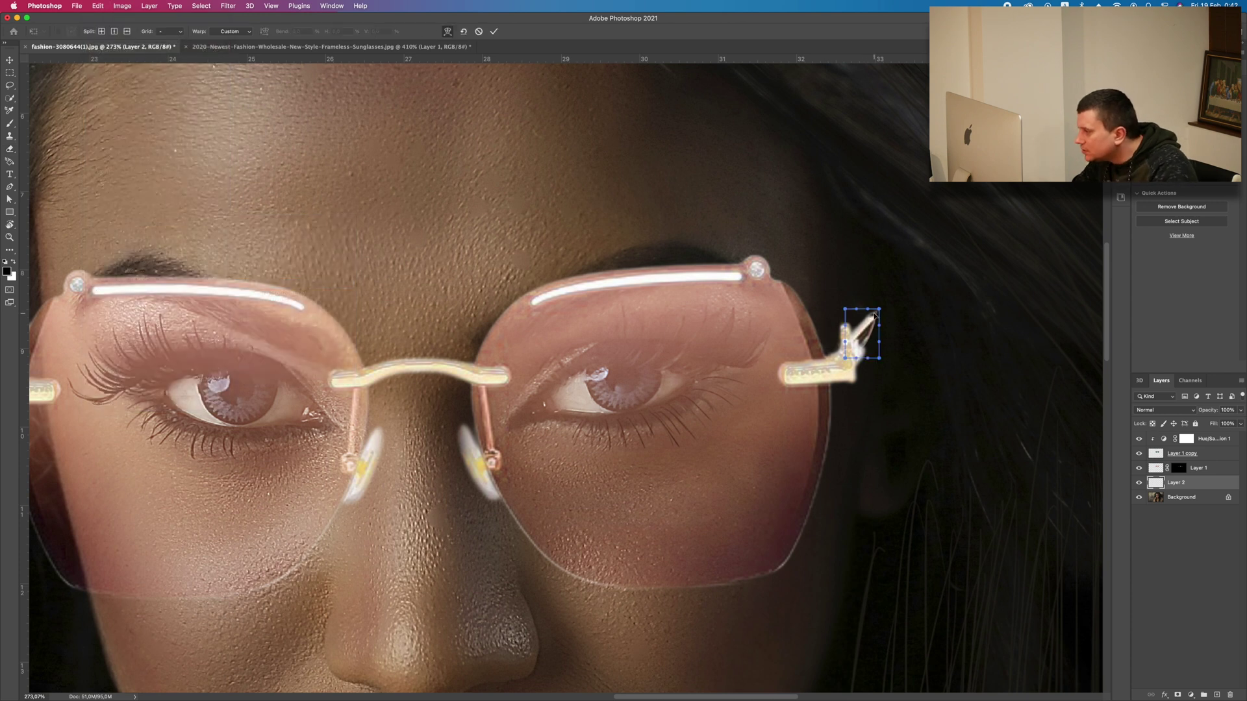
pyautogui.moveTo(873, 314); pyautogui.dragTo(875, 304)
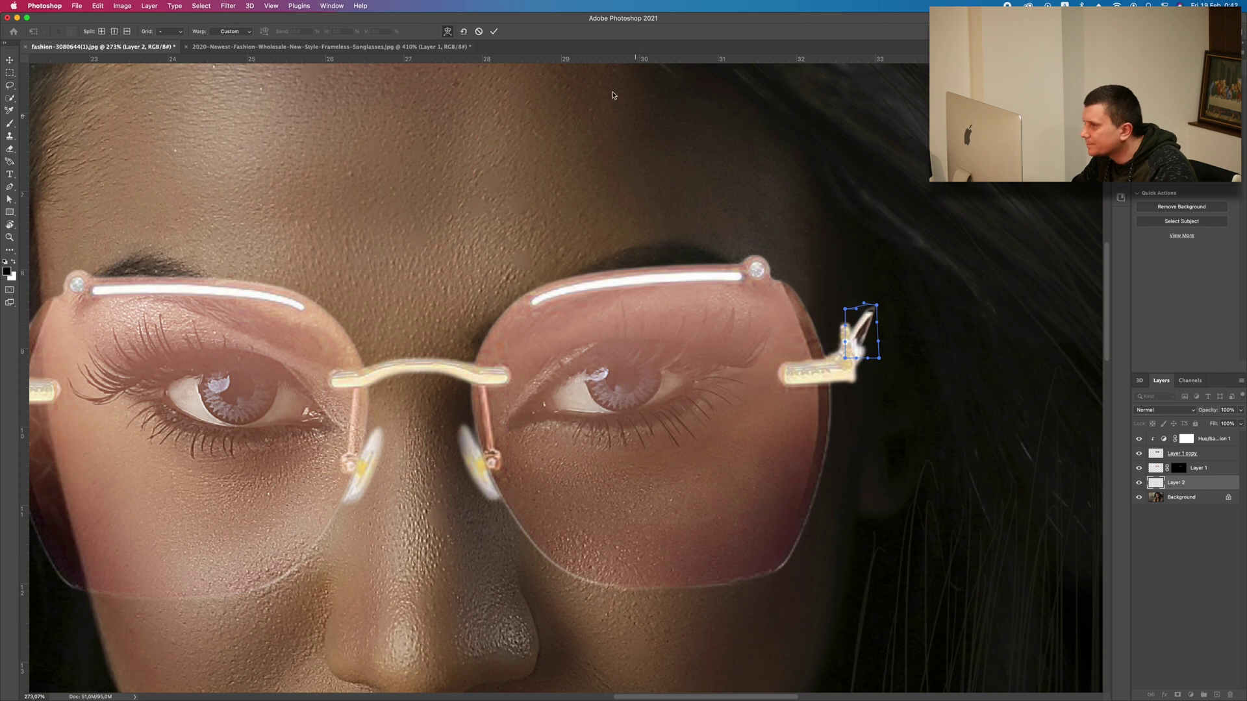
pyautogui.click(494, 31)
pyautogui.press('e')
pyautogui.press('super+0')
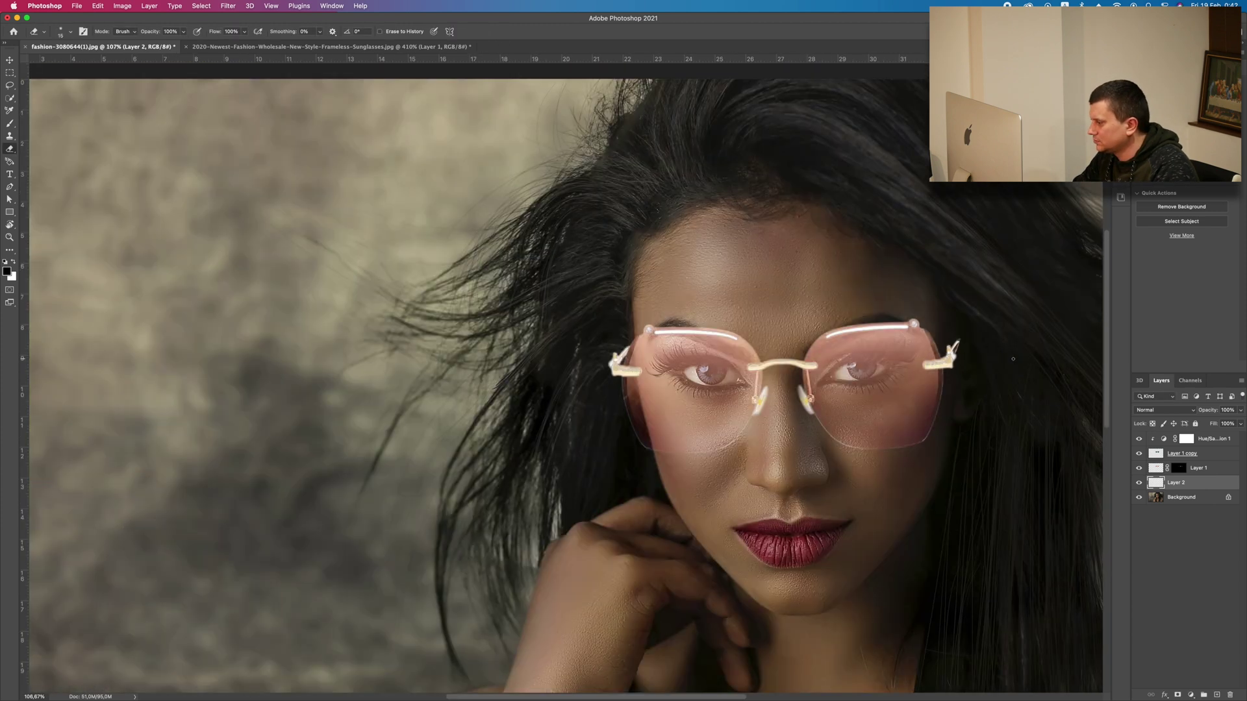
pyautogui.scroll(-4, 1012, 359)
pyautogui.scroll(3, 947, 323)
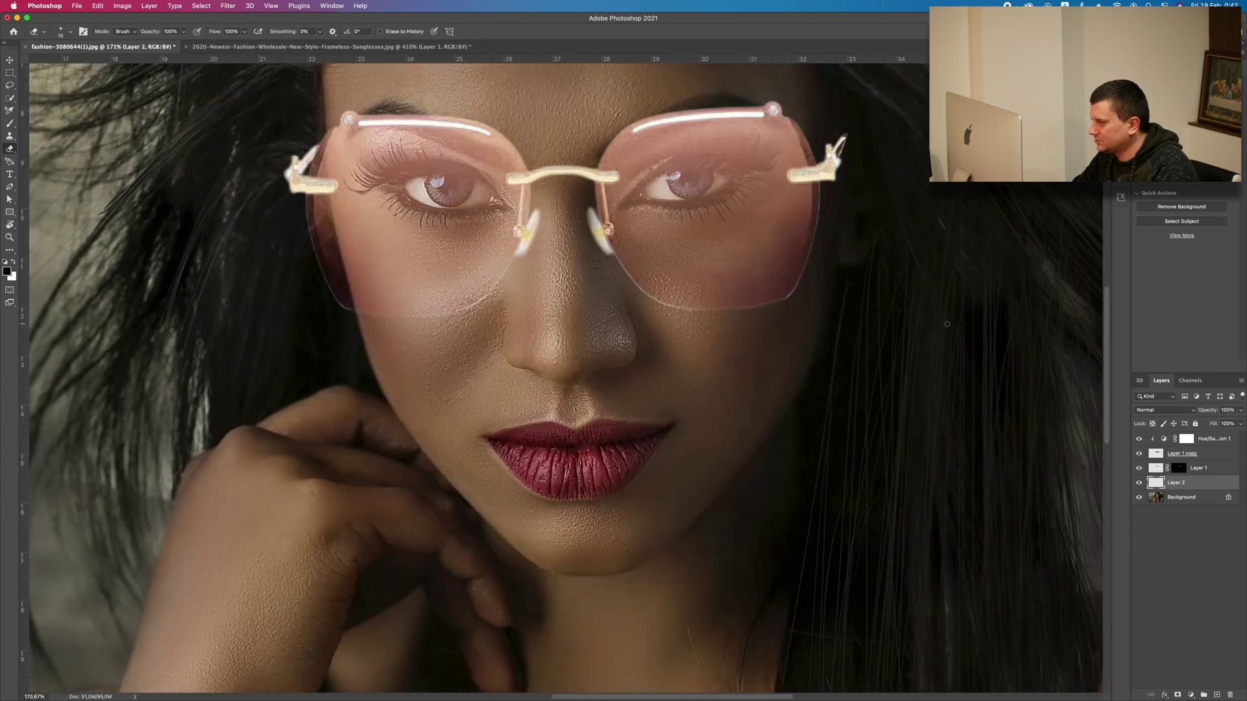
# Step: Erase the temple arm tips near the ears with a soft eraser sized 80–200 px
pyautogui.moveTo(825, 141); pyautogui.dragTo(710, 278)
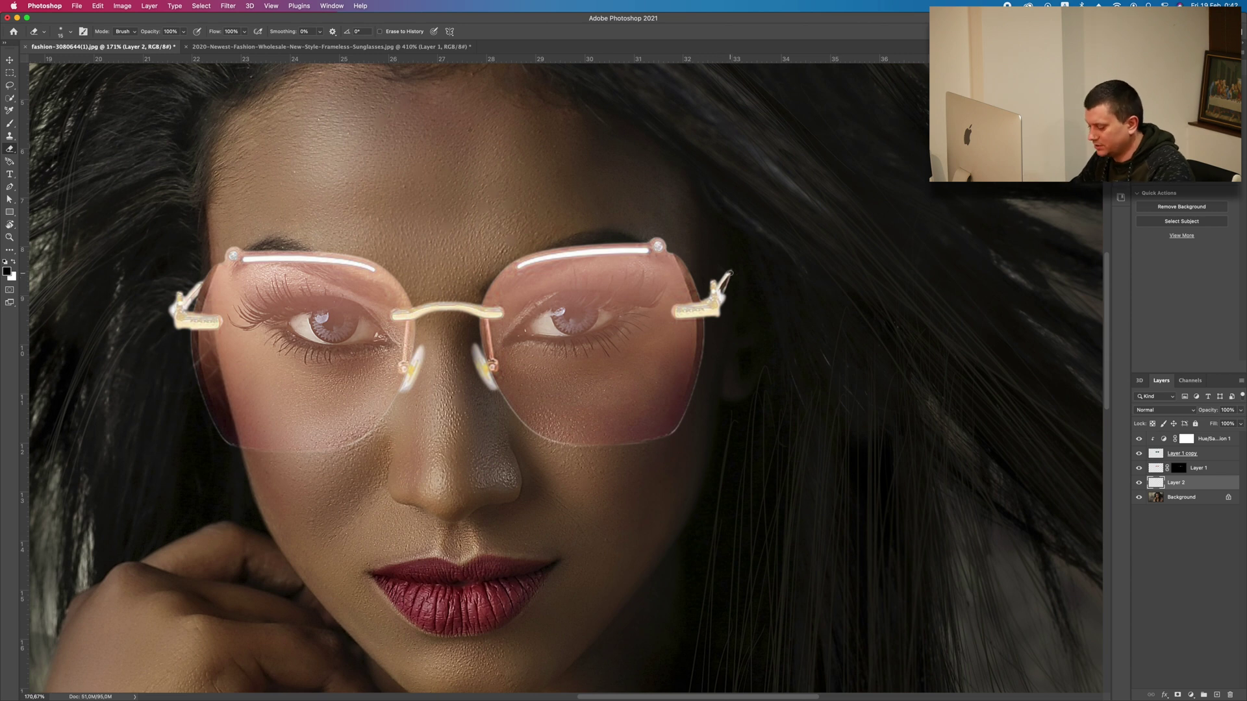
pyautogui.press(']')
pyautogui.press(']')
pyautogui.press(']')
pyautogui.press(']')
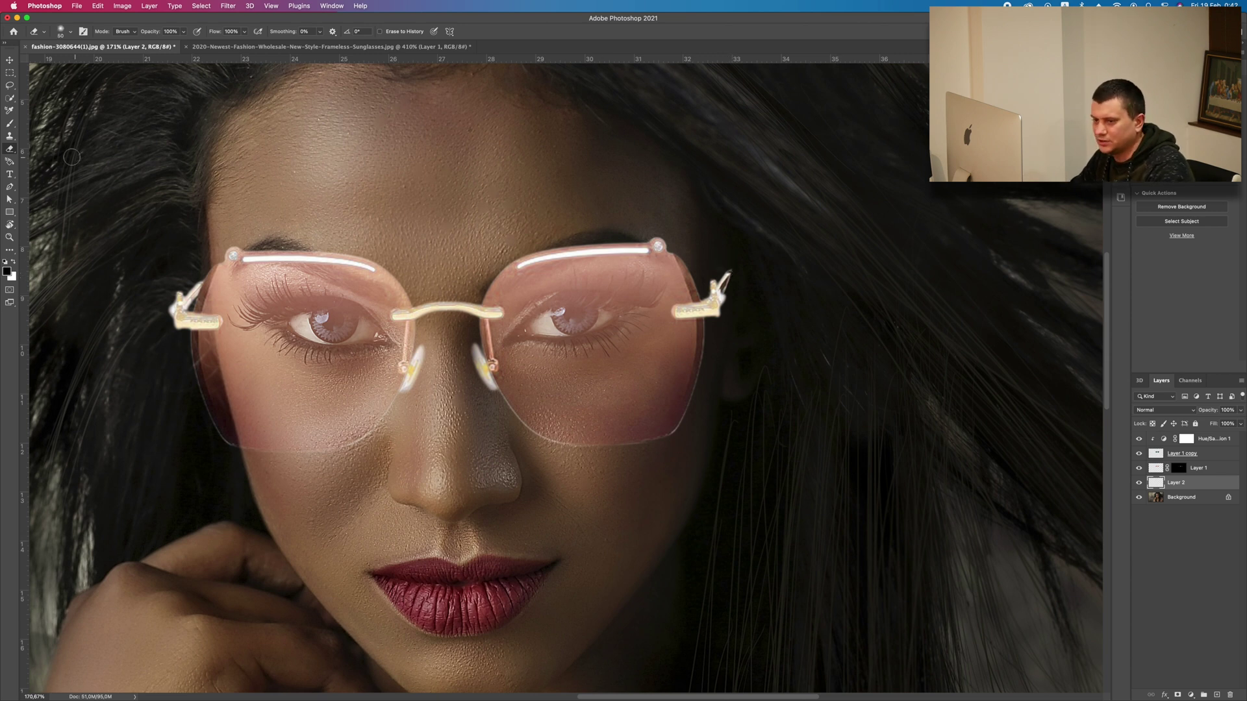
pyautogui.press(']')
pyautogui.press(']')
pyautogui.press(']')
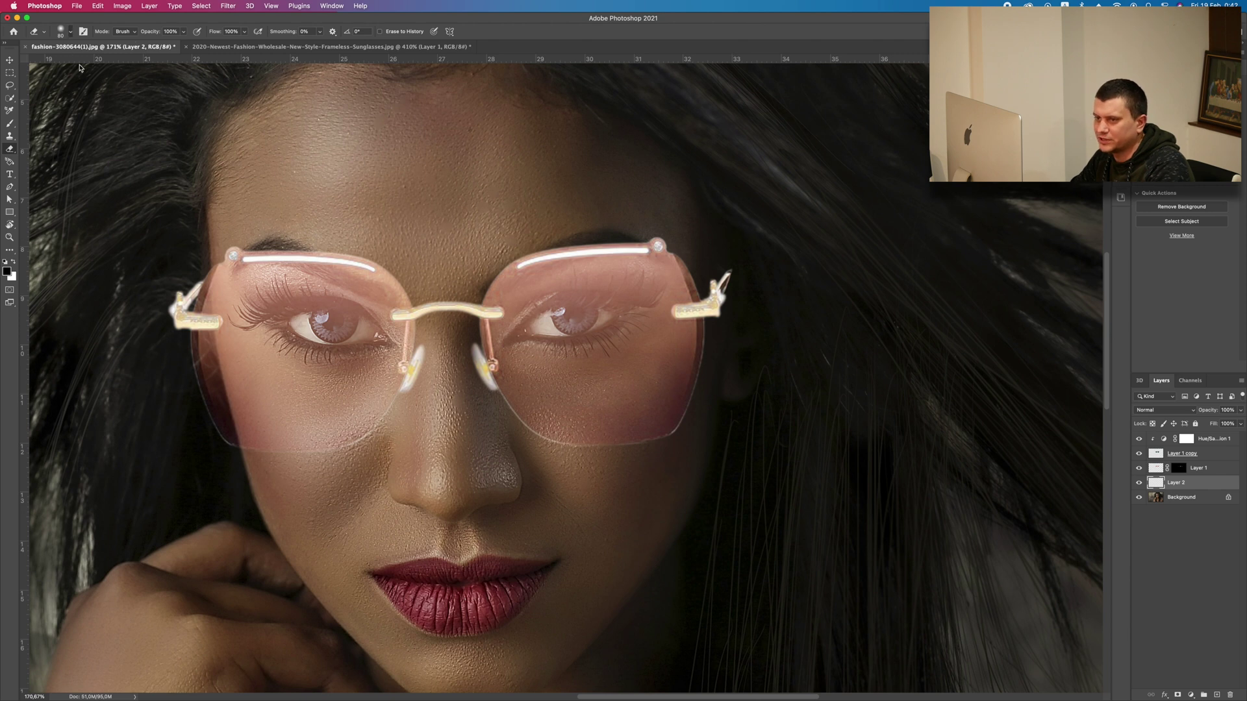
pyautogui.rightClick(79, 67)
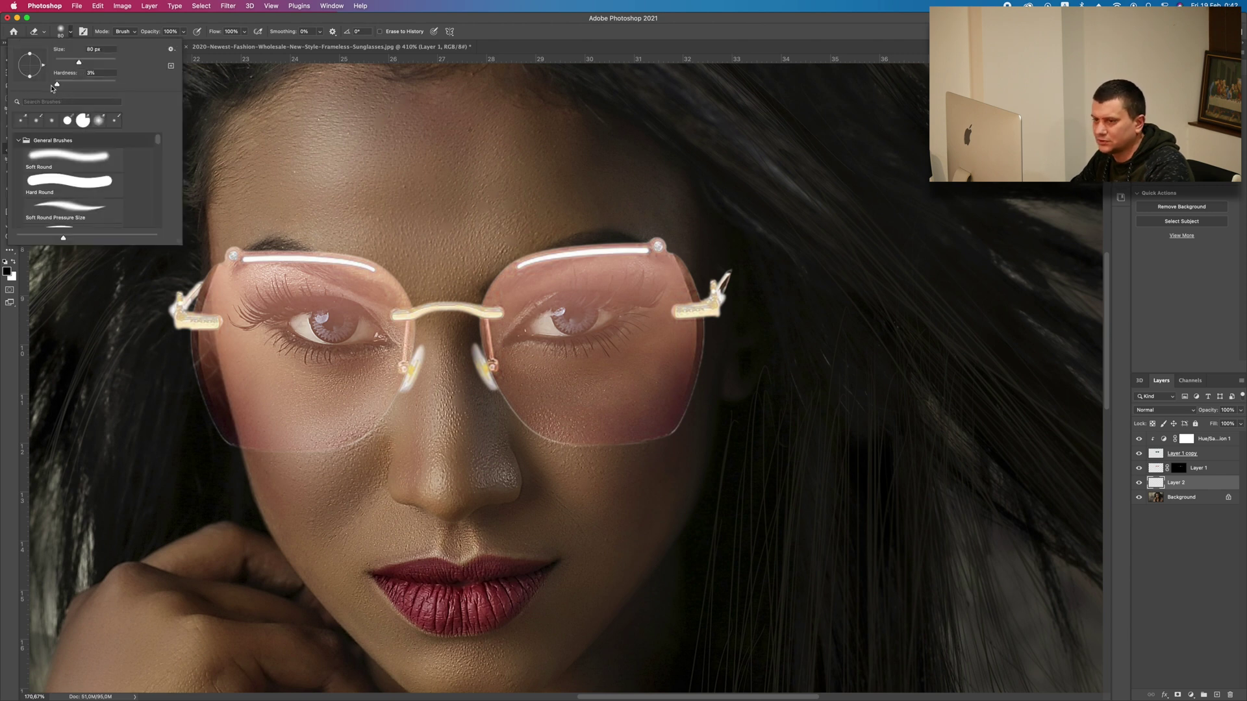
pyautogui.press('Return')
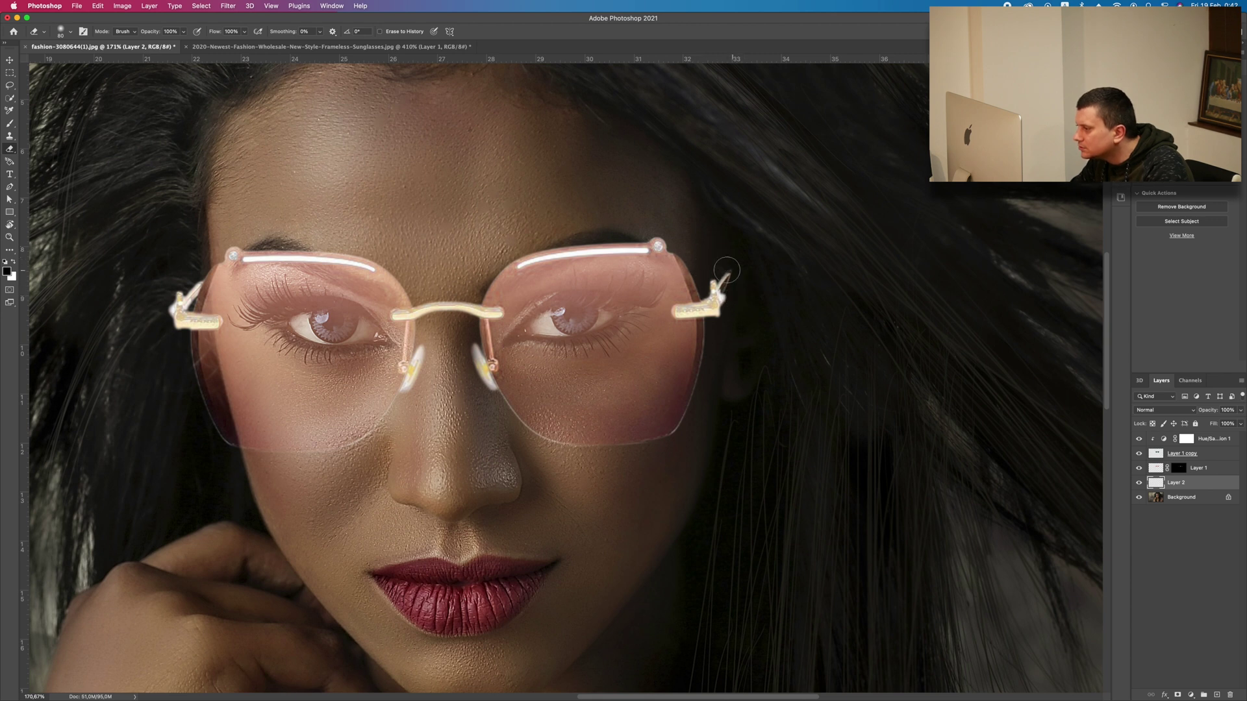
pyautogui.press(']')
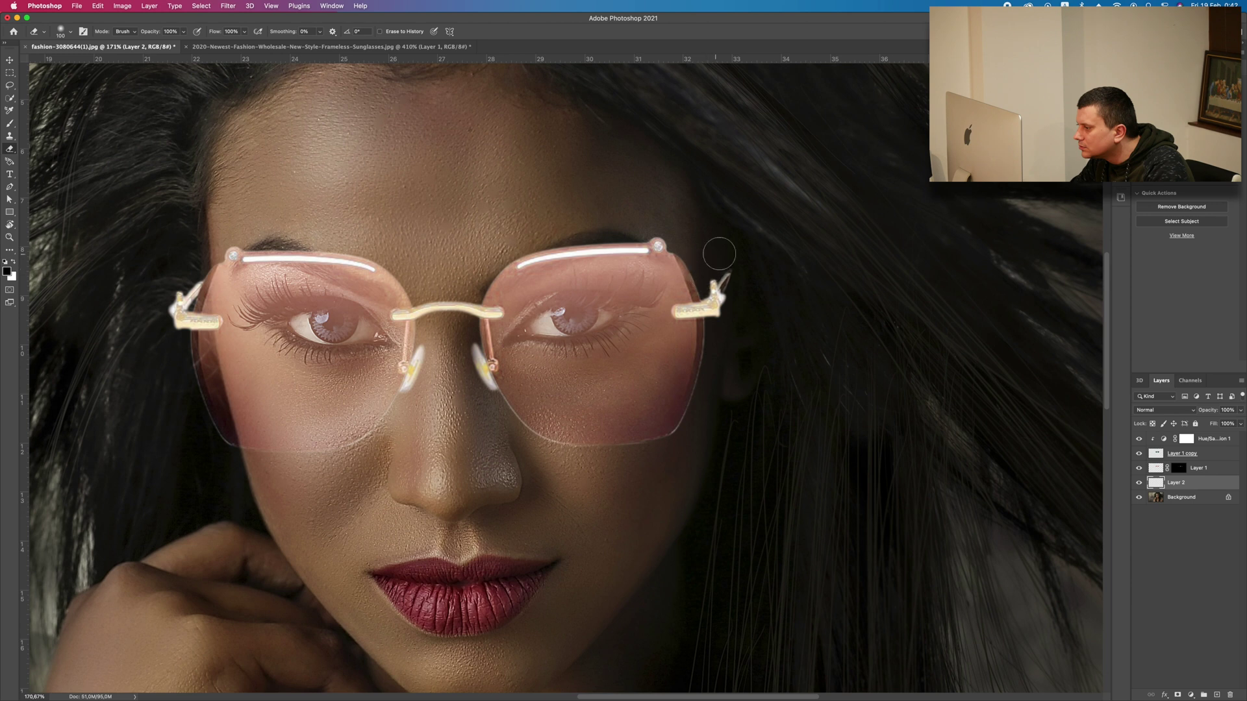
pyautogui.press(']')
pyautogui.press(']')
pyautogui.press(']')
pyautogui.press(']')
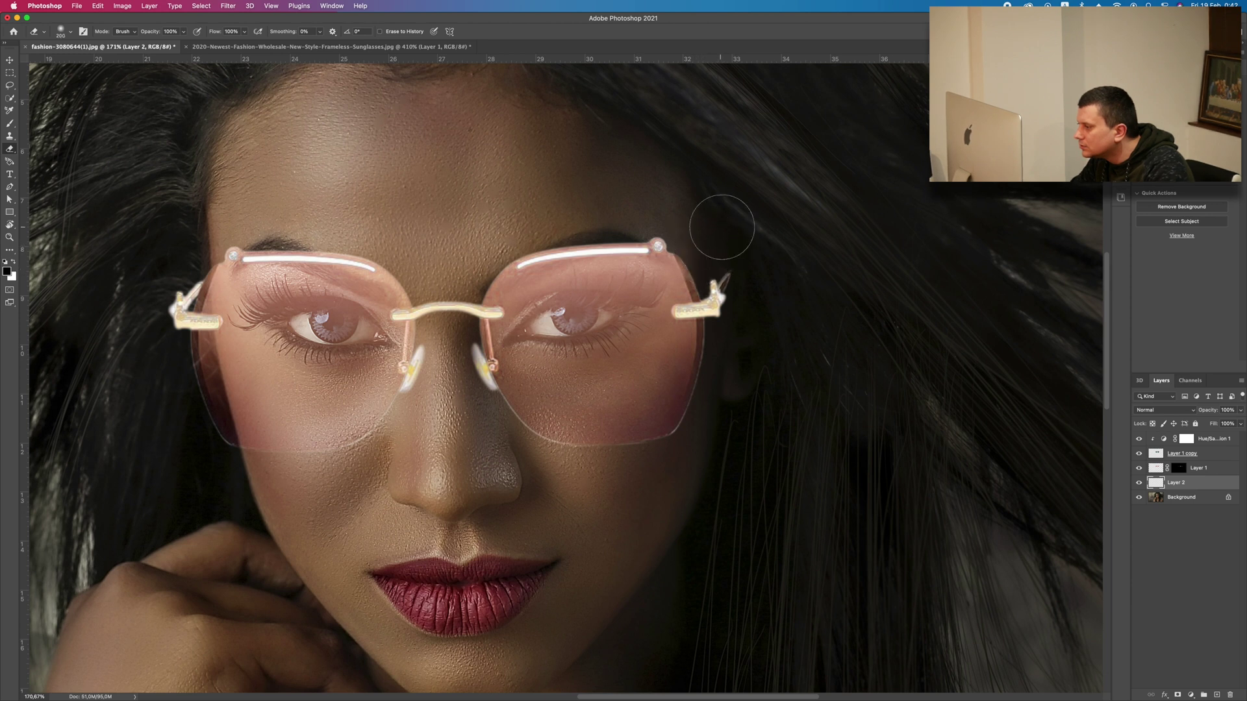
pyautogui.press('[')
pyautogui.press('[')
pyautogui.press('[')
pyautogui.press('[')
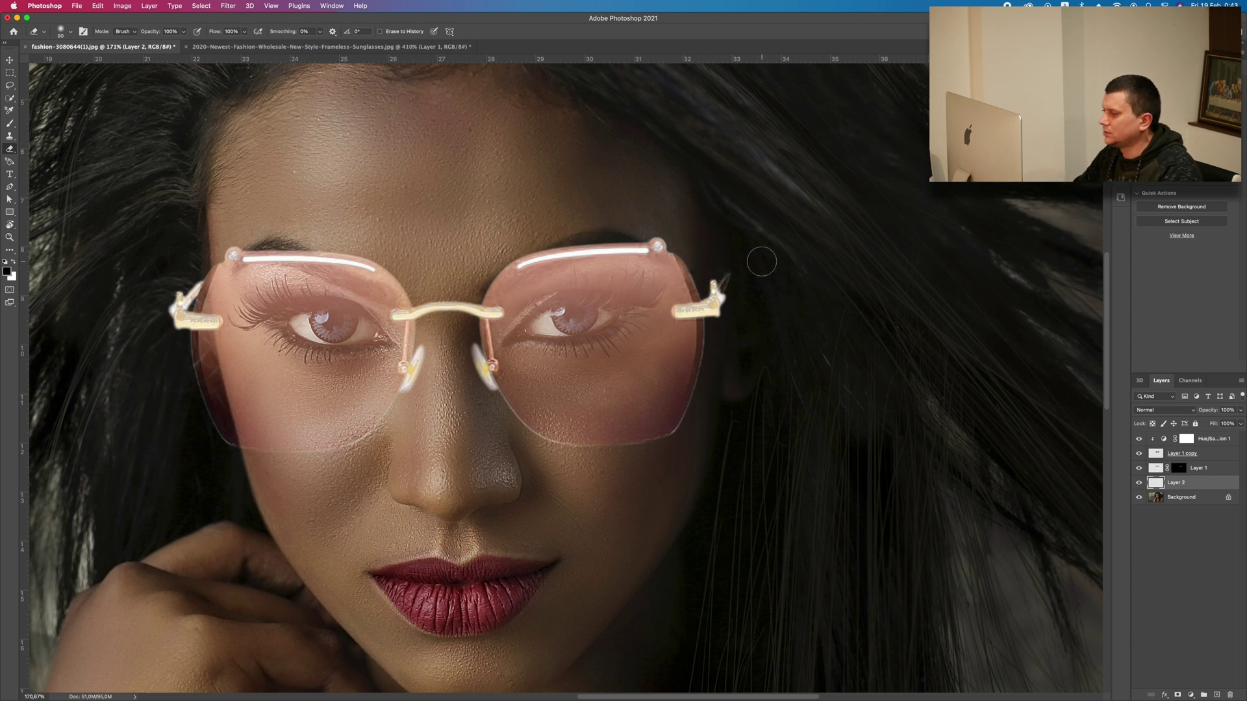
pyautogui.press('super+0')
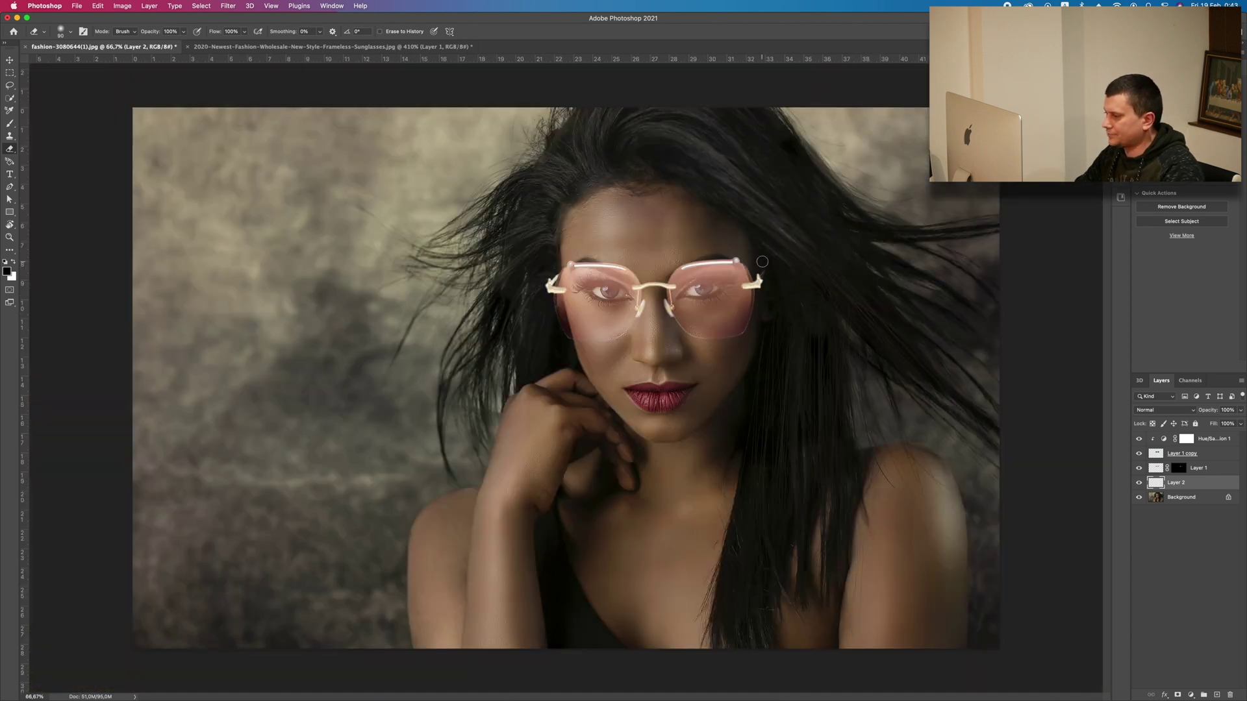
pyautogui.scroll(-1, 762, 261)
pyautogui.scroll(3, 762, 262)
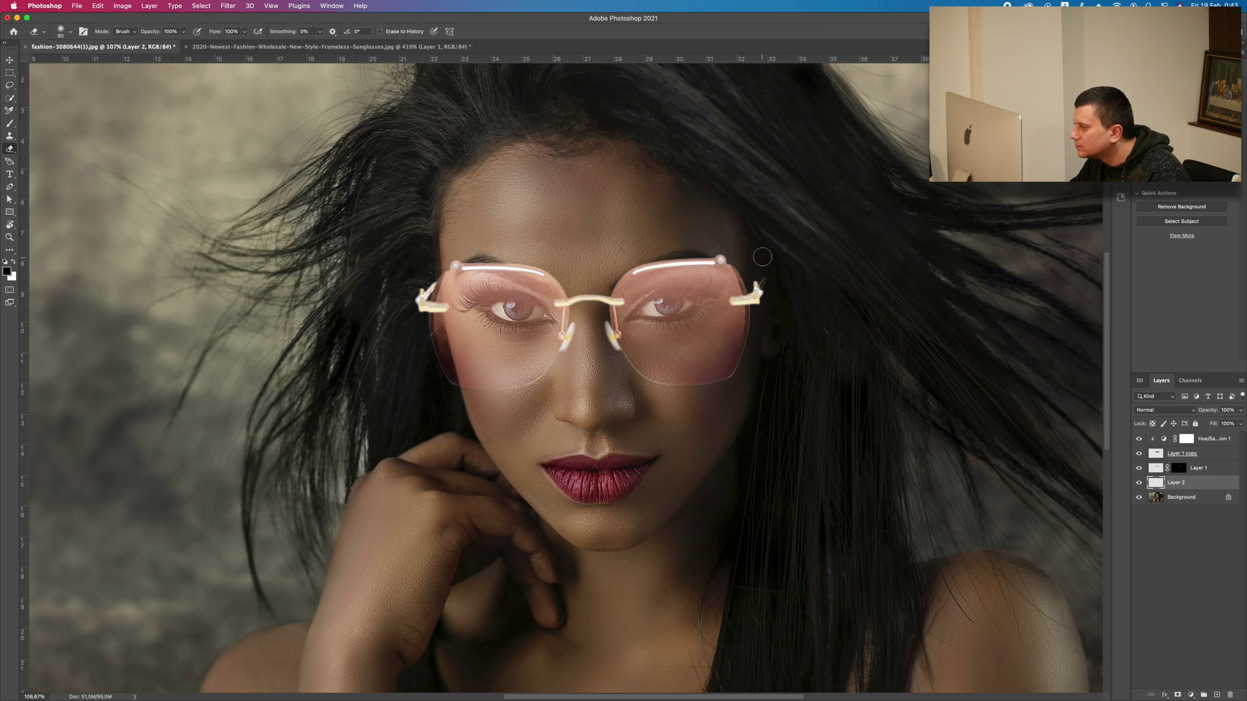
pyautogui.press('super+0')
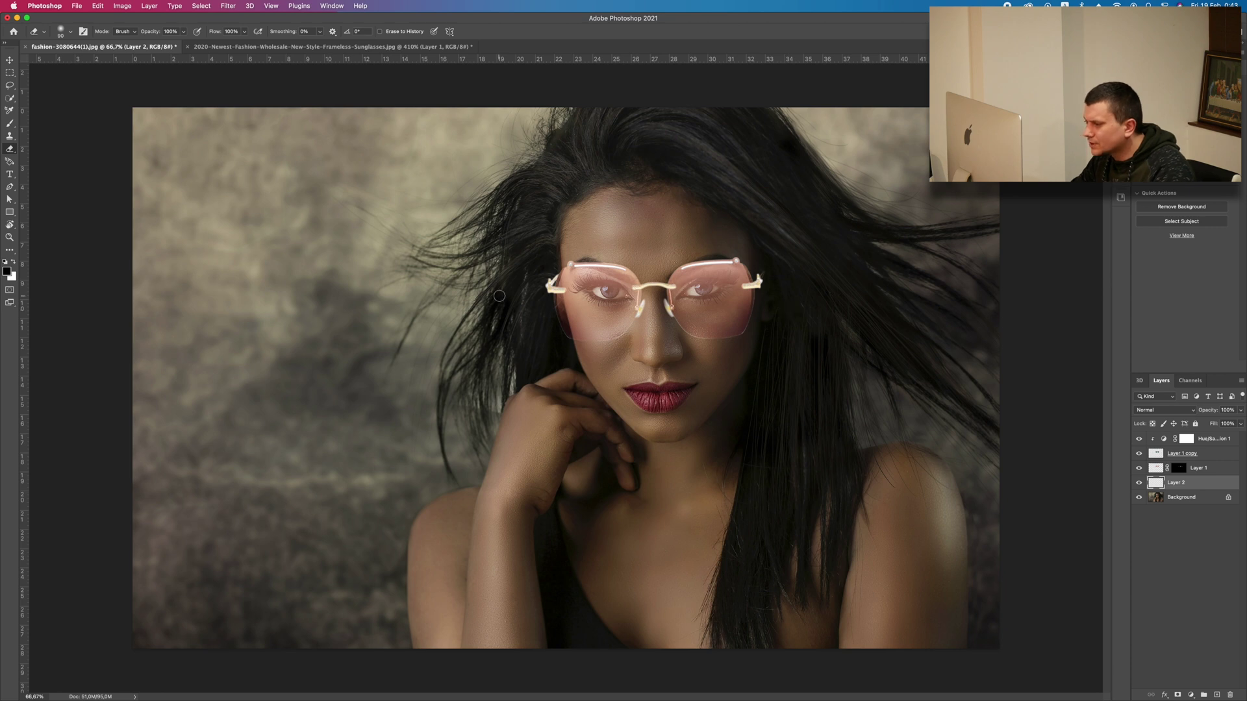
pyautogui.scroll(3, 499, 296)
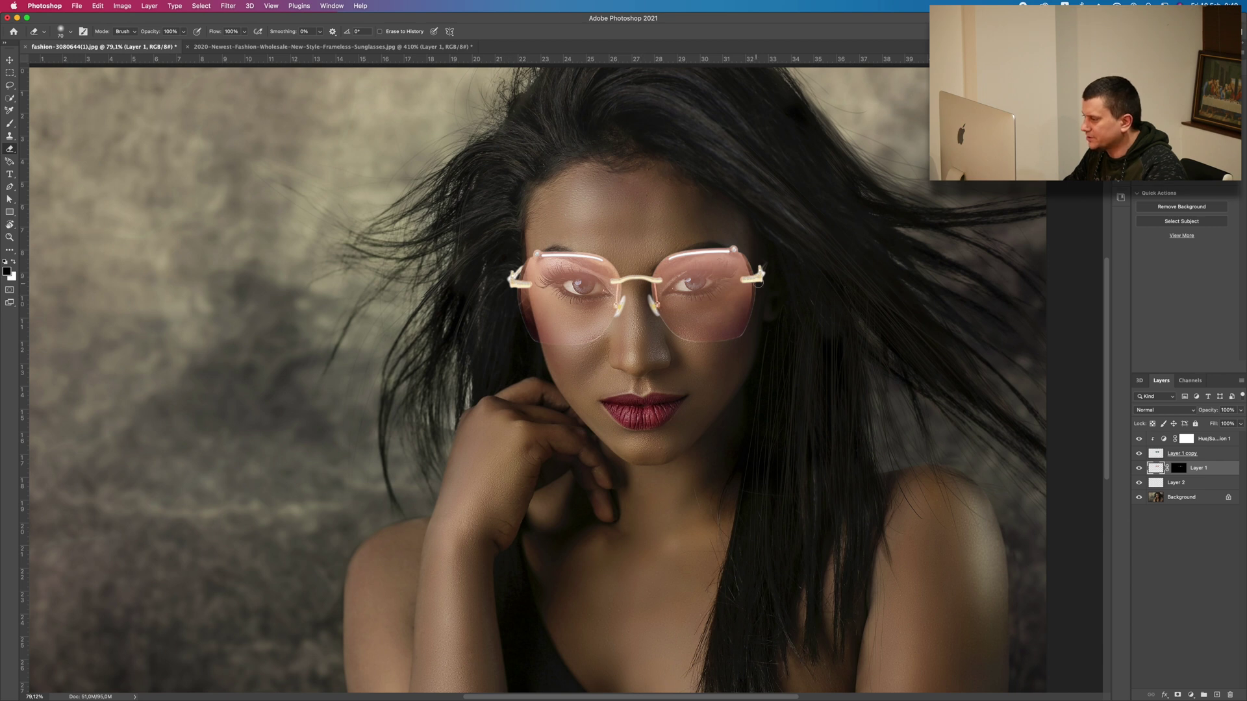
# Step: Add a Brightness/Contrast layer clipped to Layer 1 with brightness -41 and contrast 52
pyautogui.click(1193, 693)
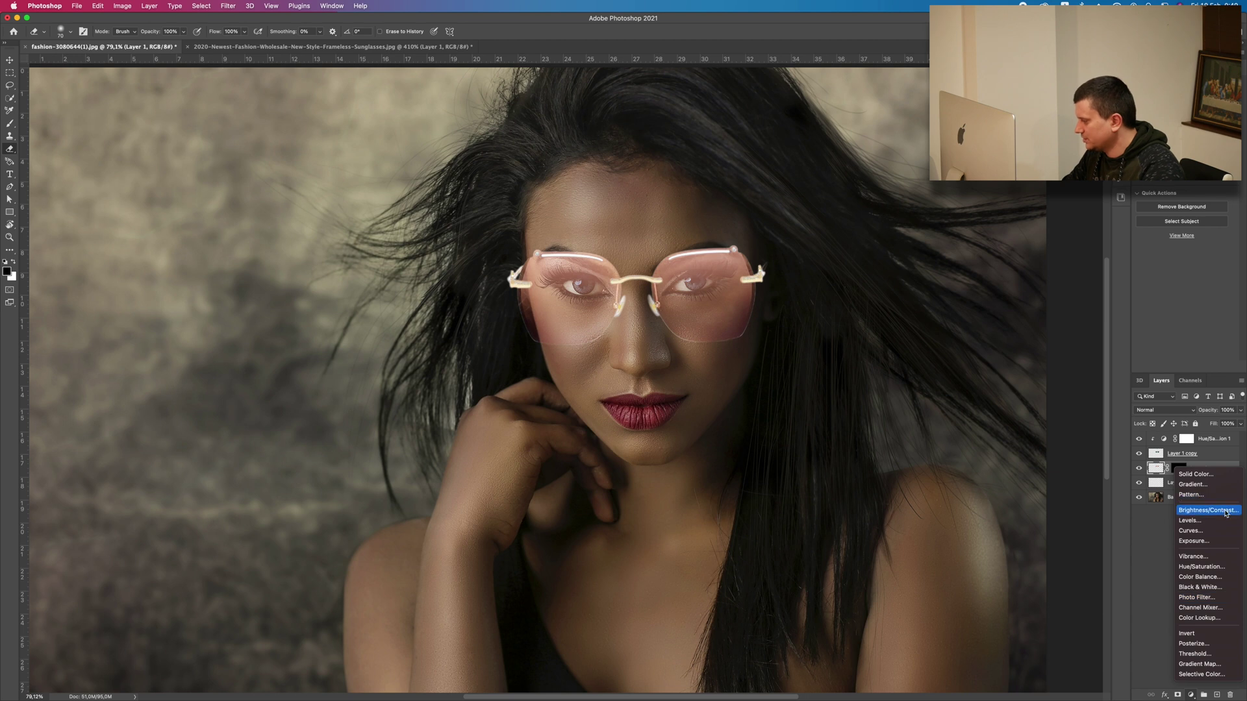
pyautogui.click(1208, 511)
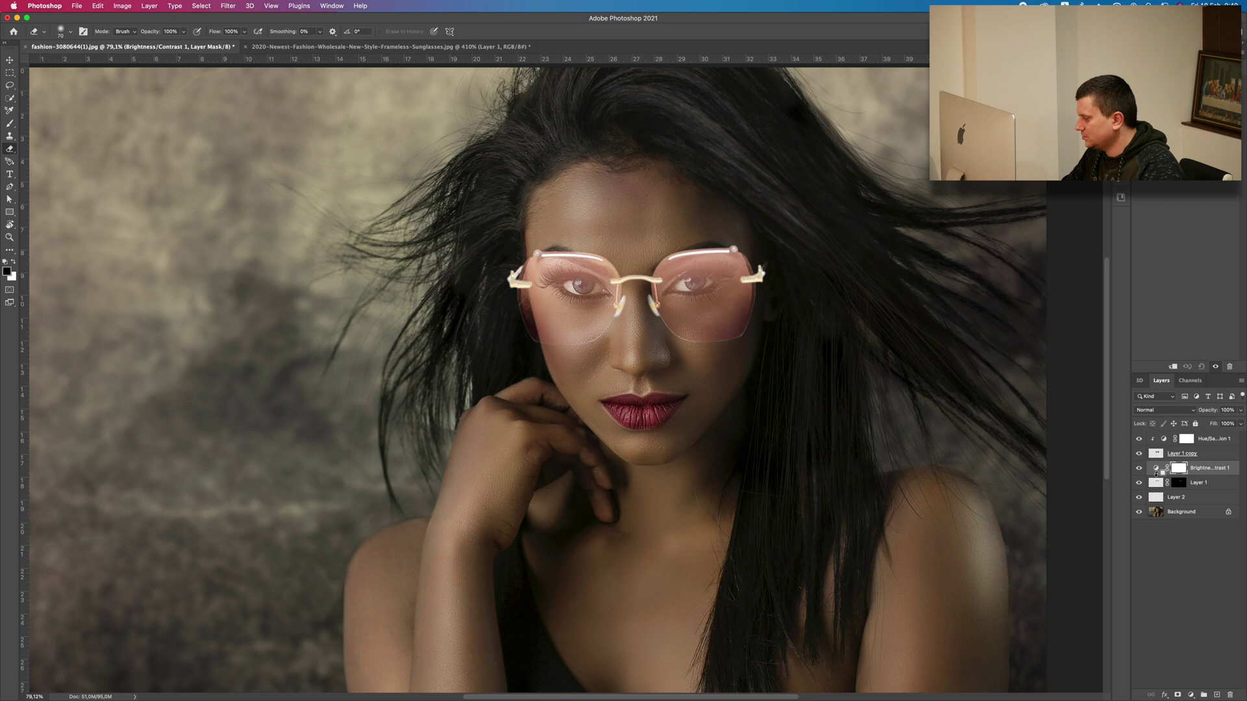
pyautogui.keyDown('alt'); pyautogui.click(1156, 474); pyautogui.keyUp('alt')
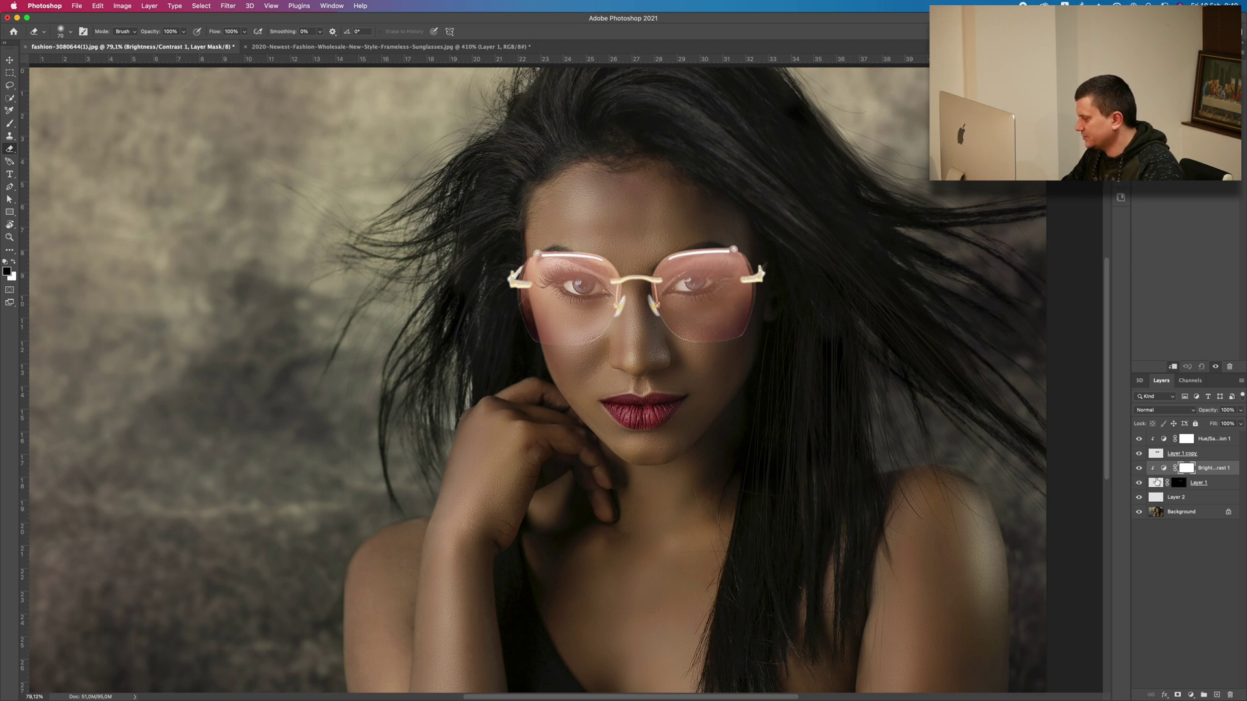
pyautogui.moveTo(1185, 111); pyautogui.dragTo(1169, 113)
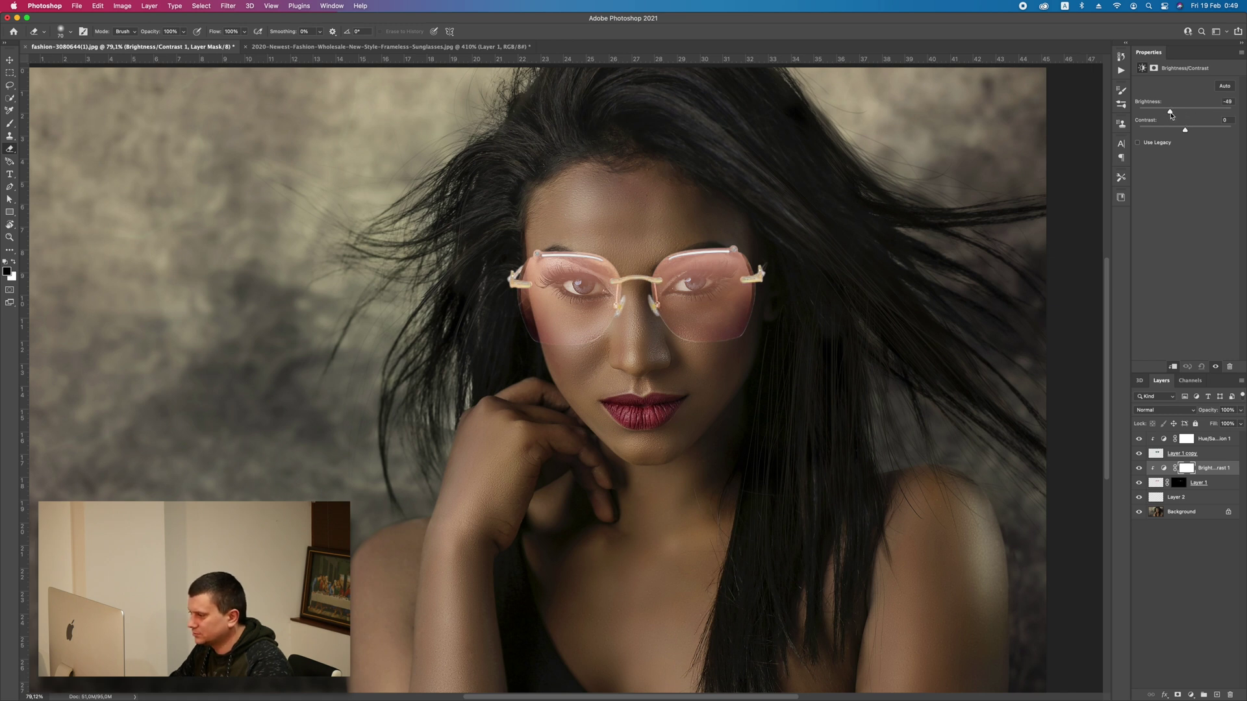
pyautogui.moveTo(1185, 129); pyautogui.dragTo(1191, 130)
pyautogui.moveTo(1210, 134); pyautogui.dragTo(1211, 134)
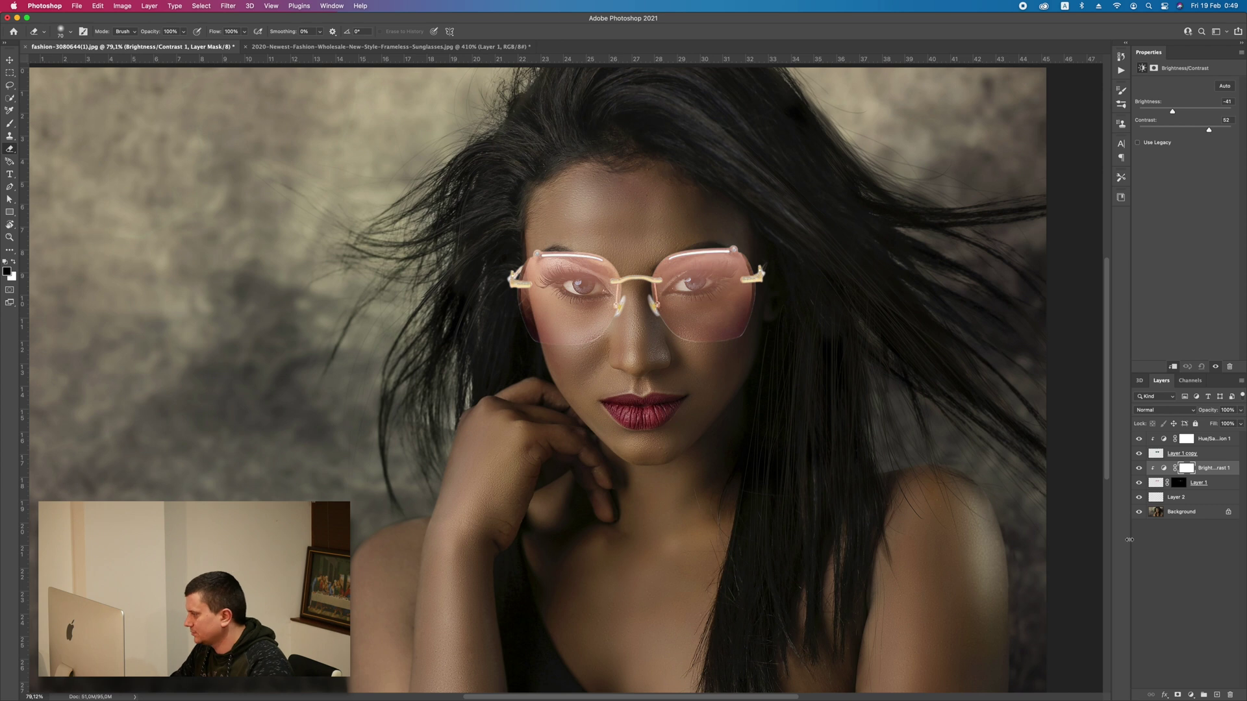
pyautogui.click(1212, 443)
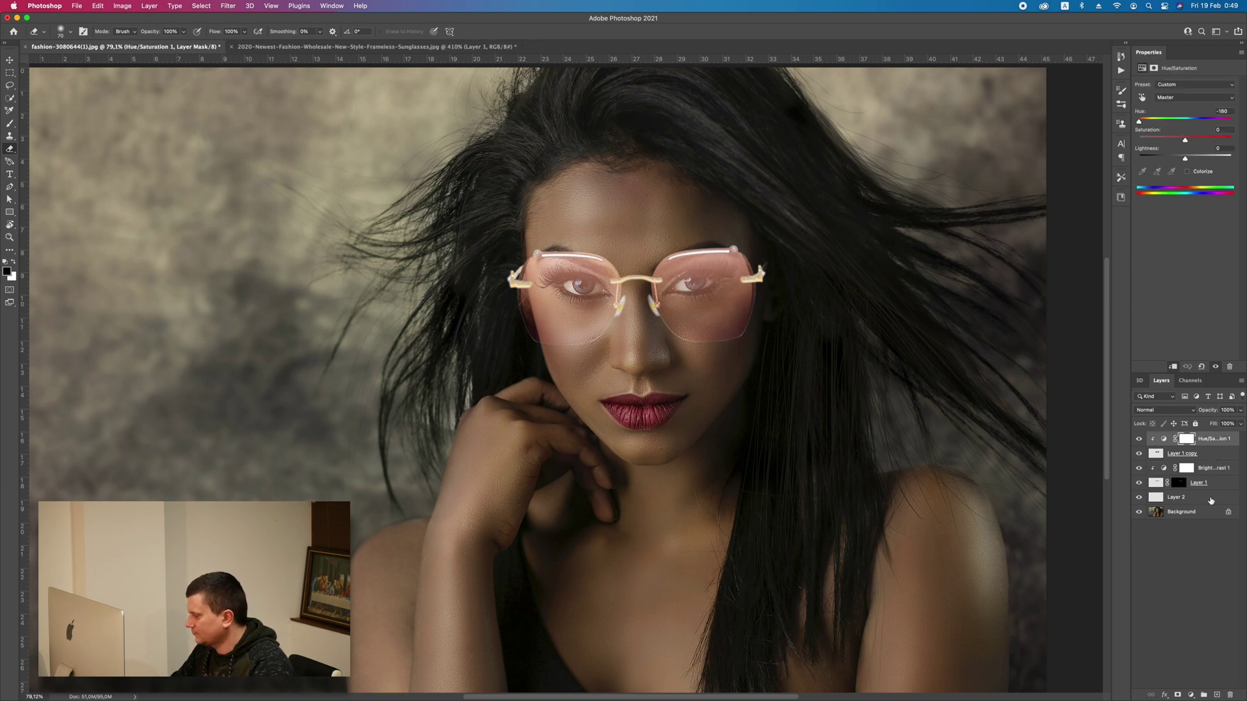
# Step: Select all six layers from Hue/Saturation 1 down to Background
pyautogui.click(1208, 502)
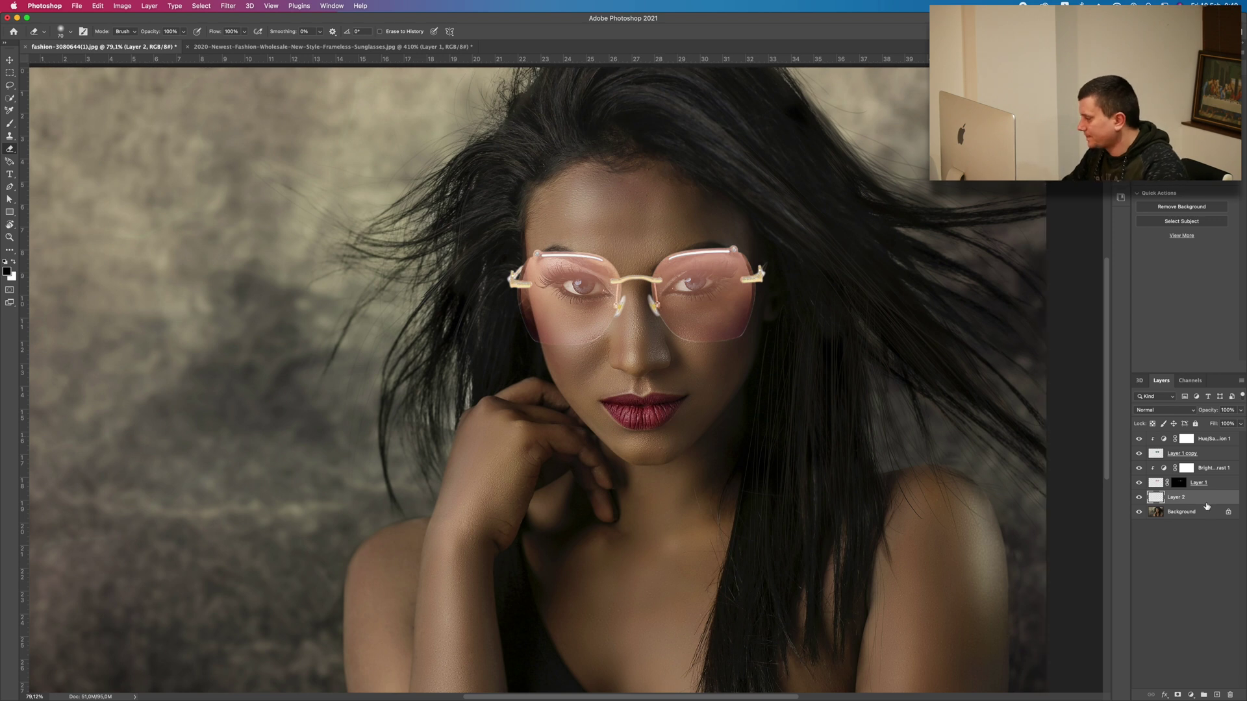
pyautogui.keyDown('super'); pyautogui.click(1206, 506); pyautogui.keyUp('super')
pyautogui.keyDown('shift'); pyautogui.click(1224, 439); pyautogui.keyUp('shift')
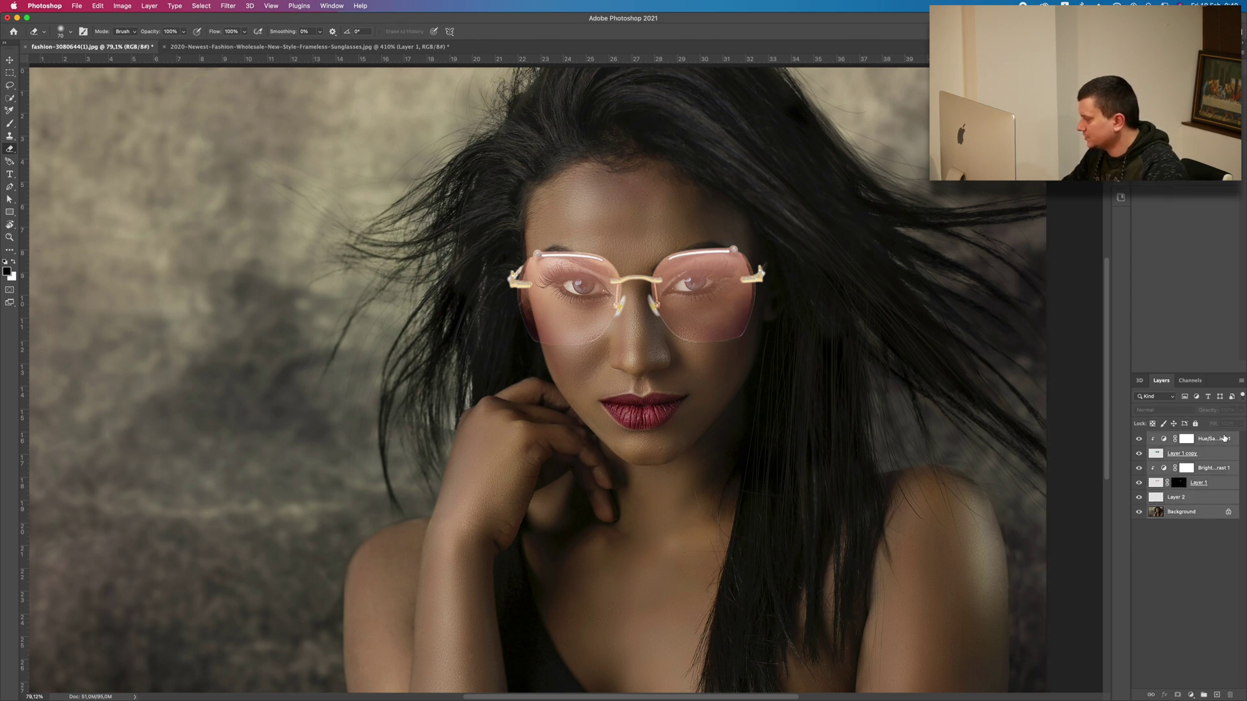
pyautogui.click(1211, 513)
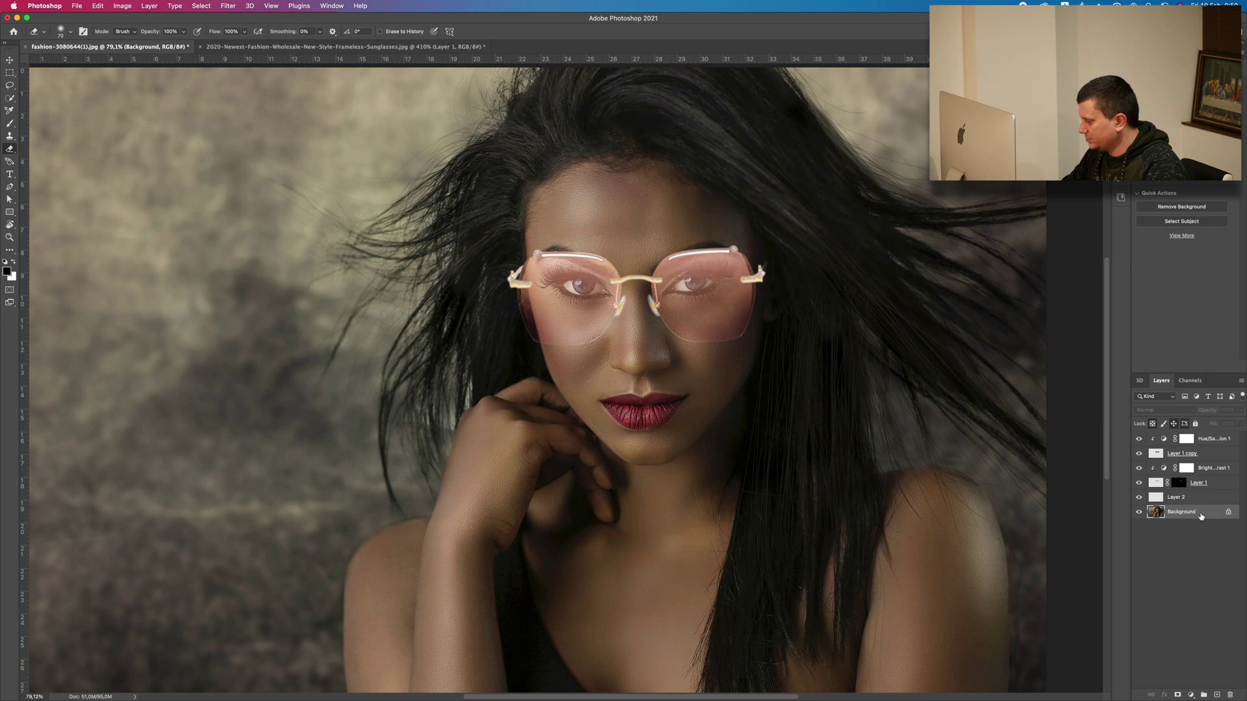
pyautogui.keyDown('shift'); pyautogui.click(1217, 442); pyautogui.keyUp('shift')
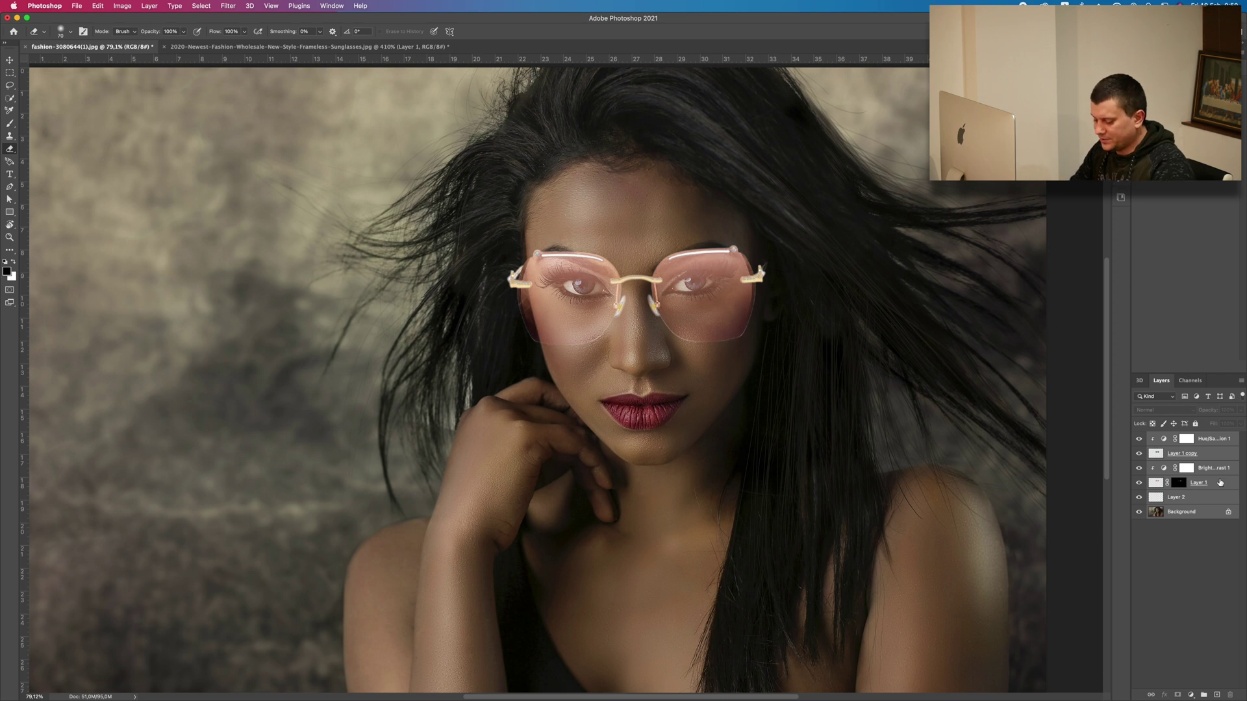
# Step: Duplicate the six layers and merge the copies into one layer, Hue/Saturation 1 copy
pyautogui.press('super+j')
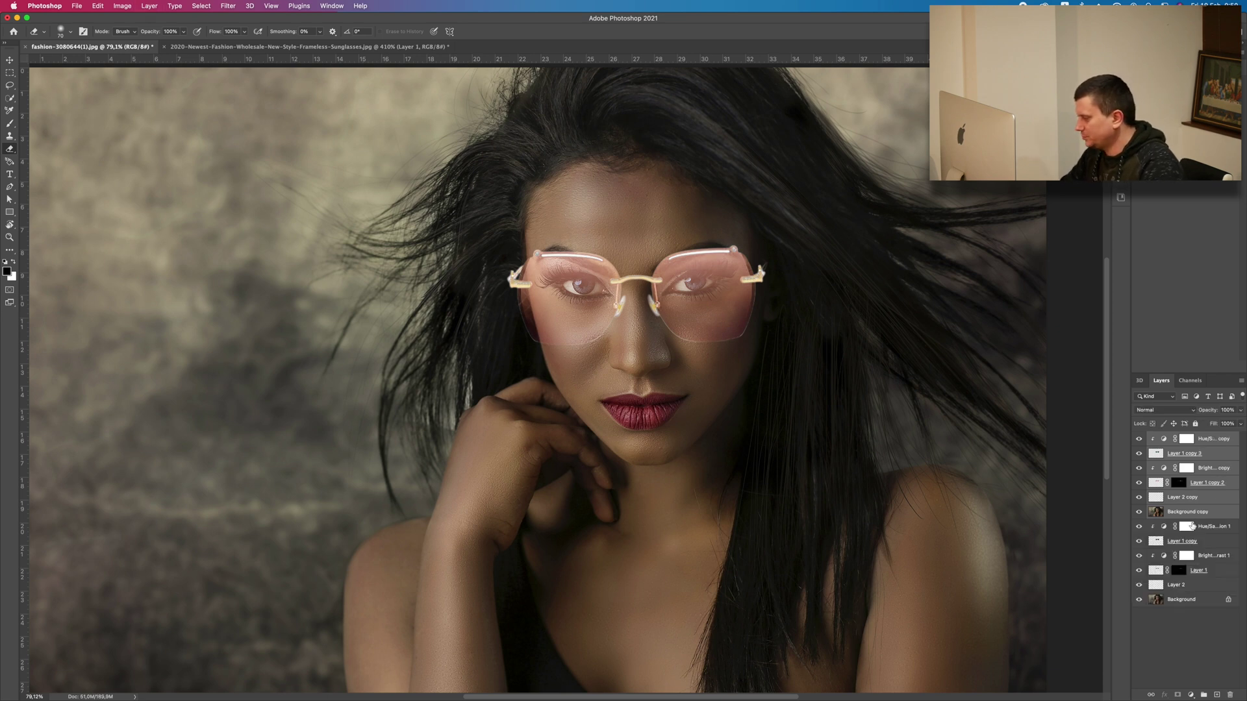
pyautogui.rightClick(1220, 457)
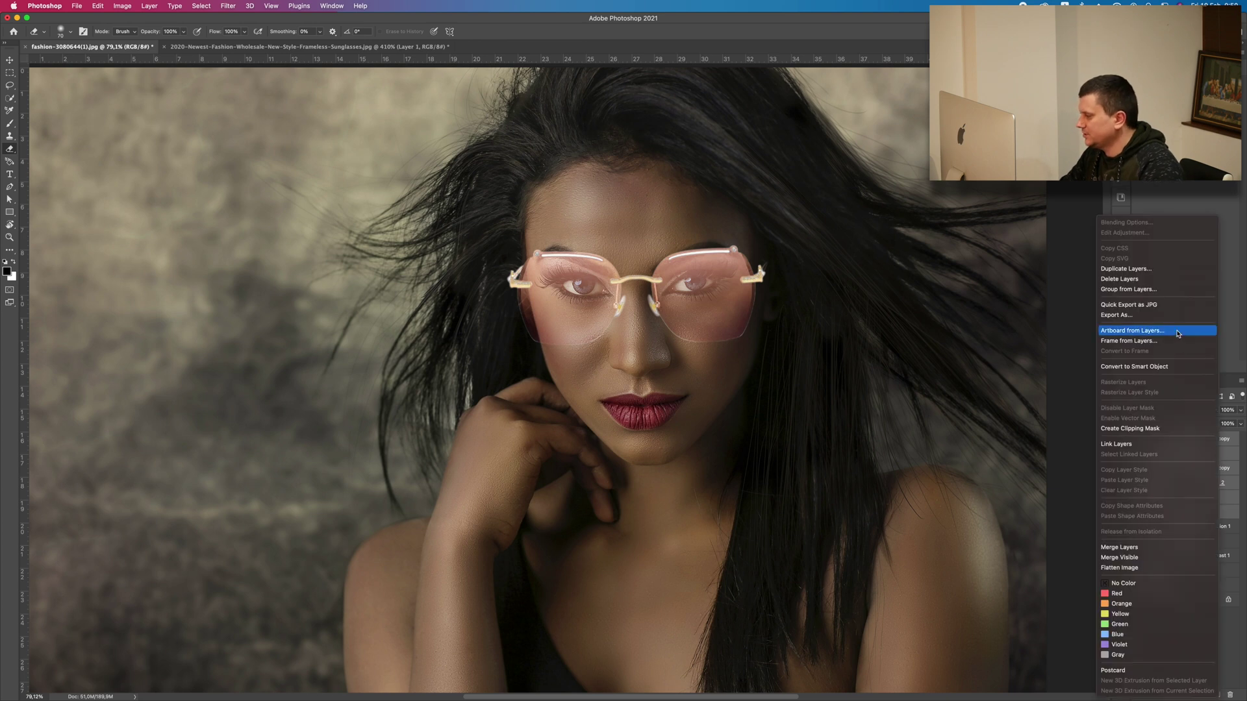
pyautogui.click(1118, 546)
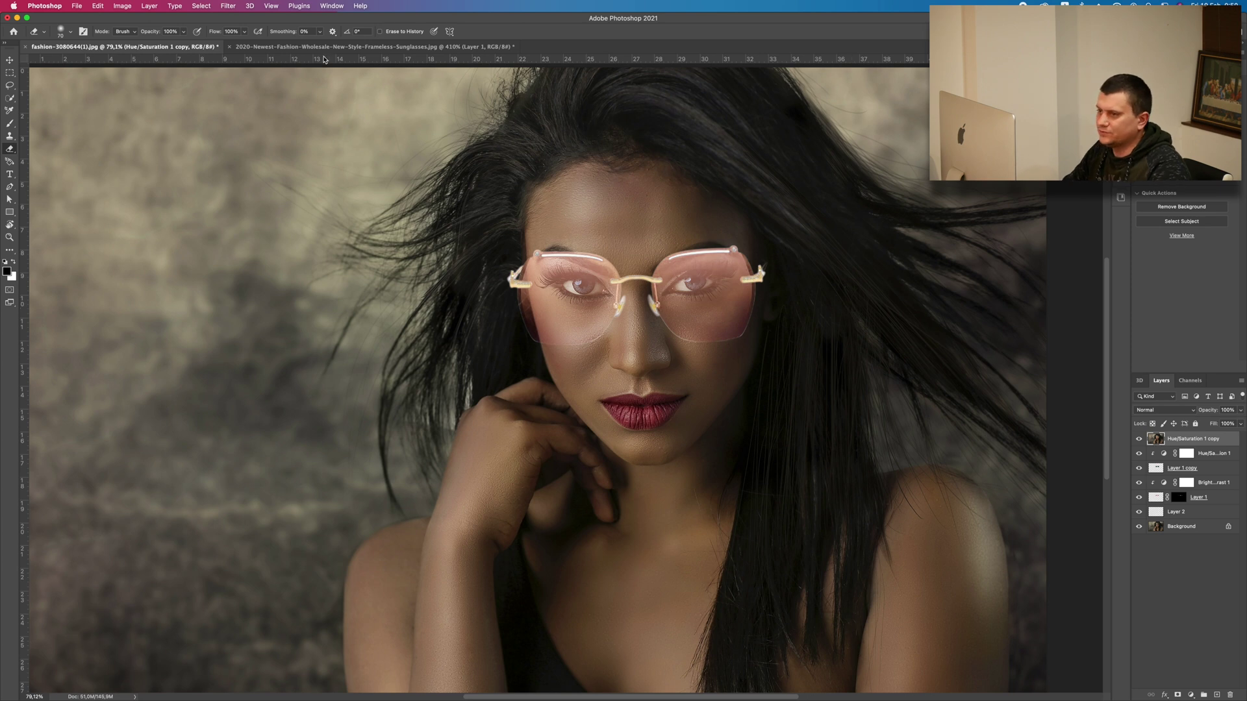
pyautogui.click(236, 6)
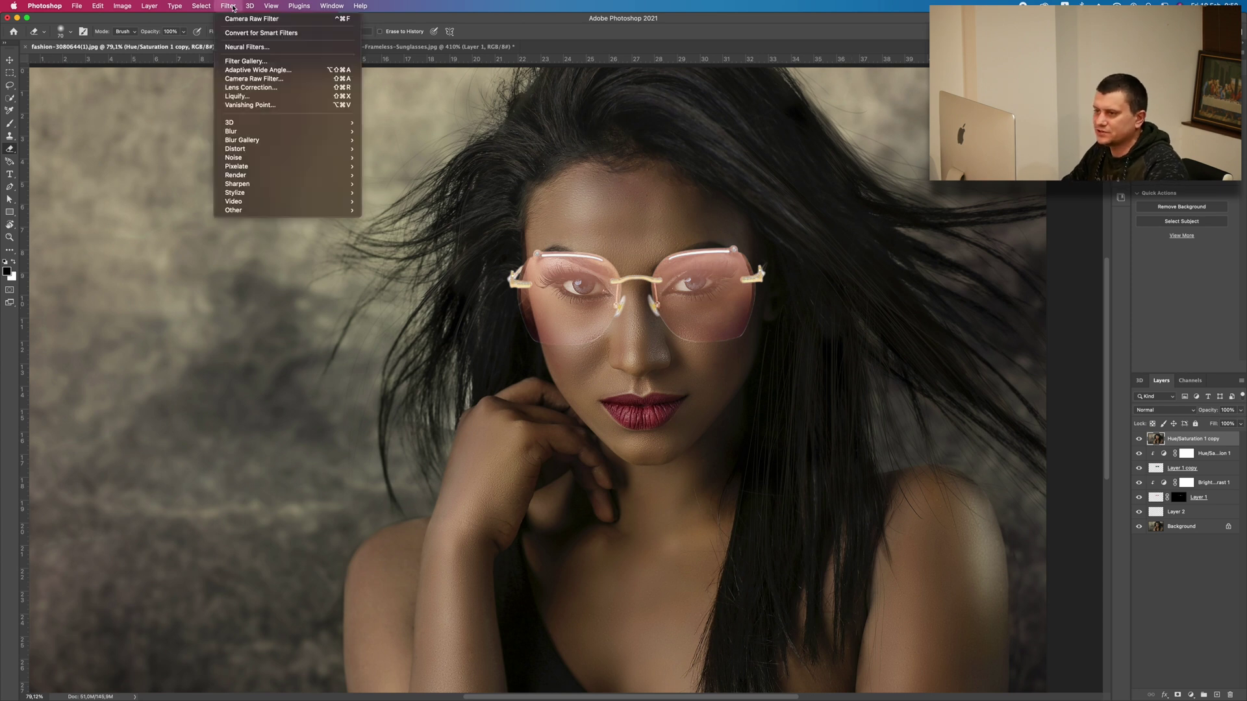
# Step: Grade the merged layer in Camera Raw: exposure -0.40, contrast -12, texture +11, clarity +10, vibrance +4
pyautogui.click(244, 79)
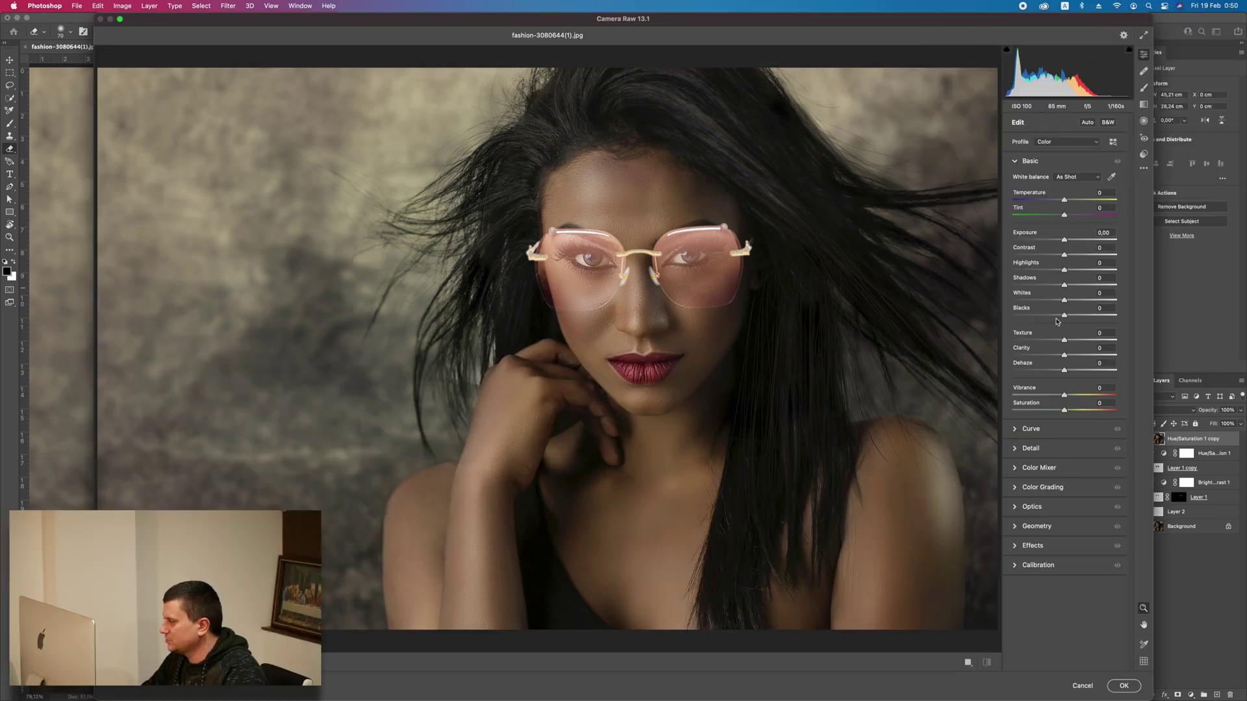
pyautogui.moveTo(1065, 243); pyautogui.dragTo(1065, 409)
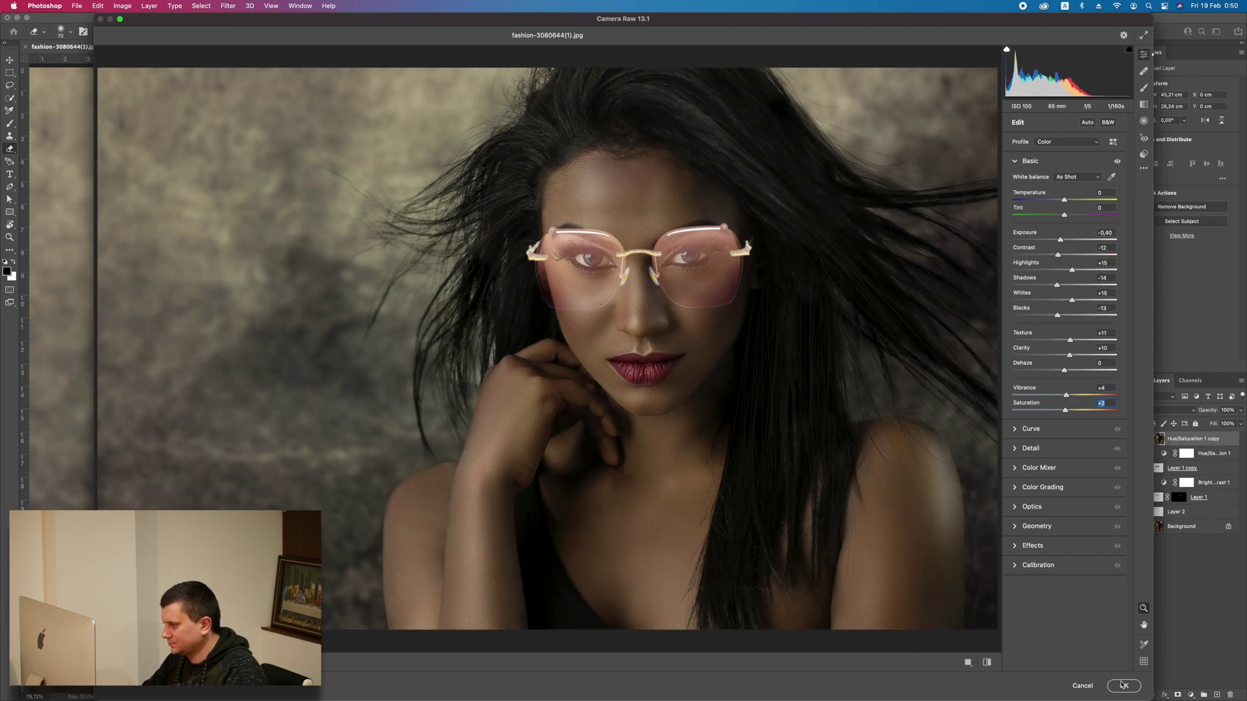
pyautogui.click(1122, 685)
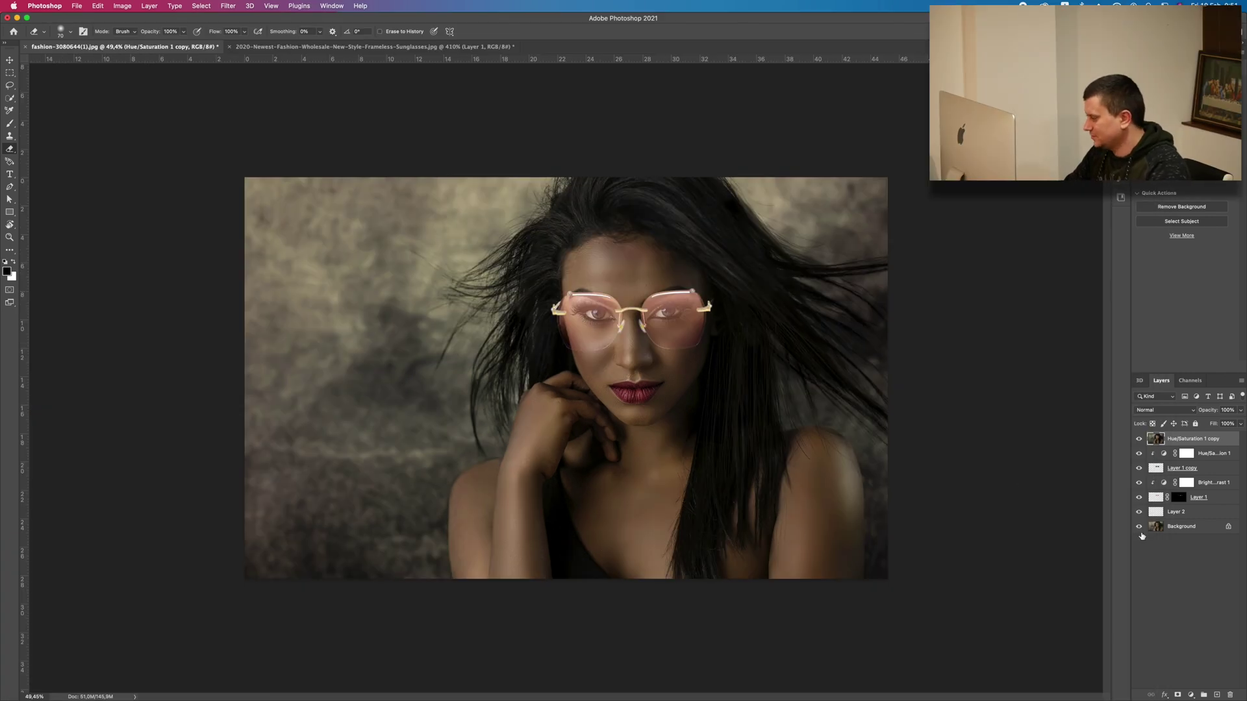
pyautogui.keyDown('alt'); pyautogui.click(1140, 530); pyautogui.keyUp('alt')
pyautogui.keyDown('alt'); pyautogui.click(1140, 530); pyautogui.keyUp('alt')
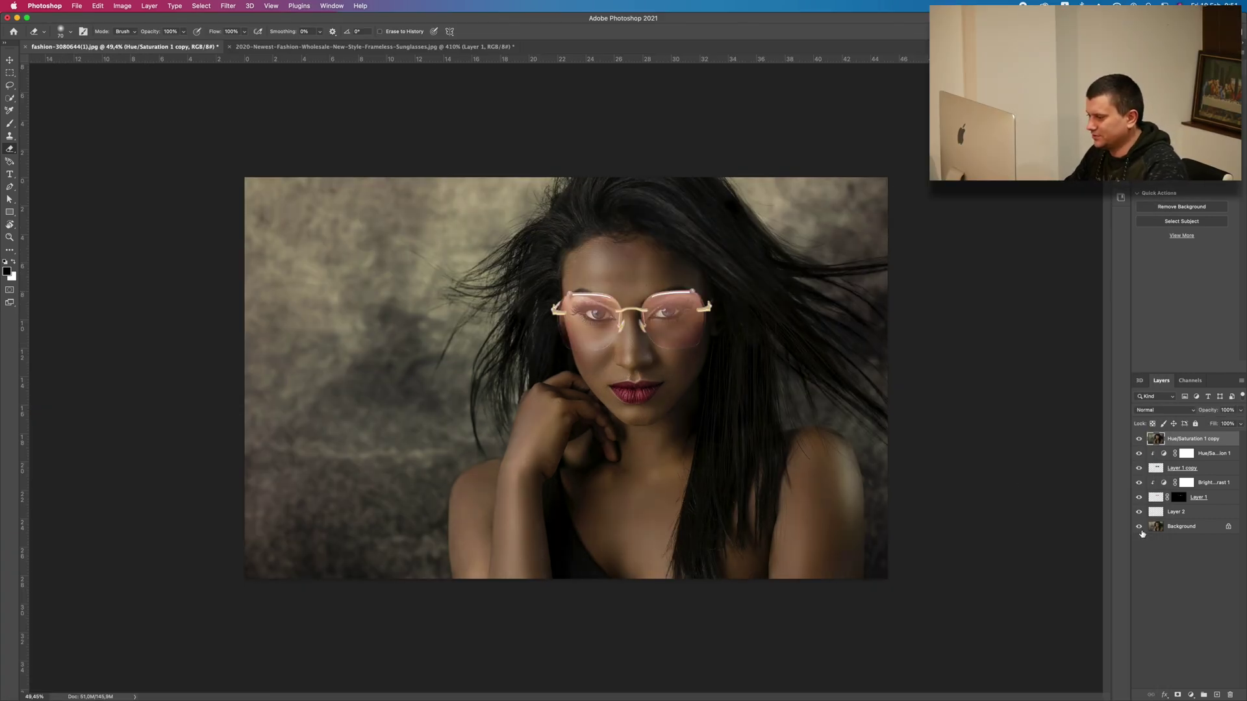
pyautogui.keyDown('alt'); pyautogui.click(1140, 530); pyautogui.keyUp('alt')
pyautogui.keyDown('alt'); pyautogui.click(1140, 530); pyautogui.keyUp('alt')
pyautogui.keyDown('alt'); pyautogui.click(1140, 530); pyautogui.keyUp('alt')
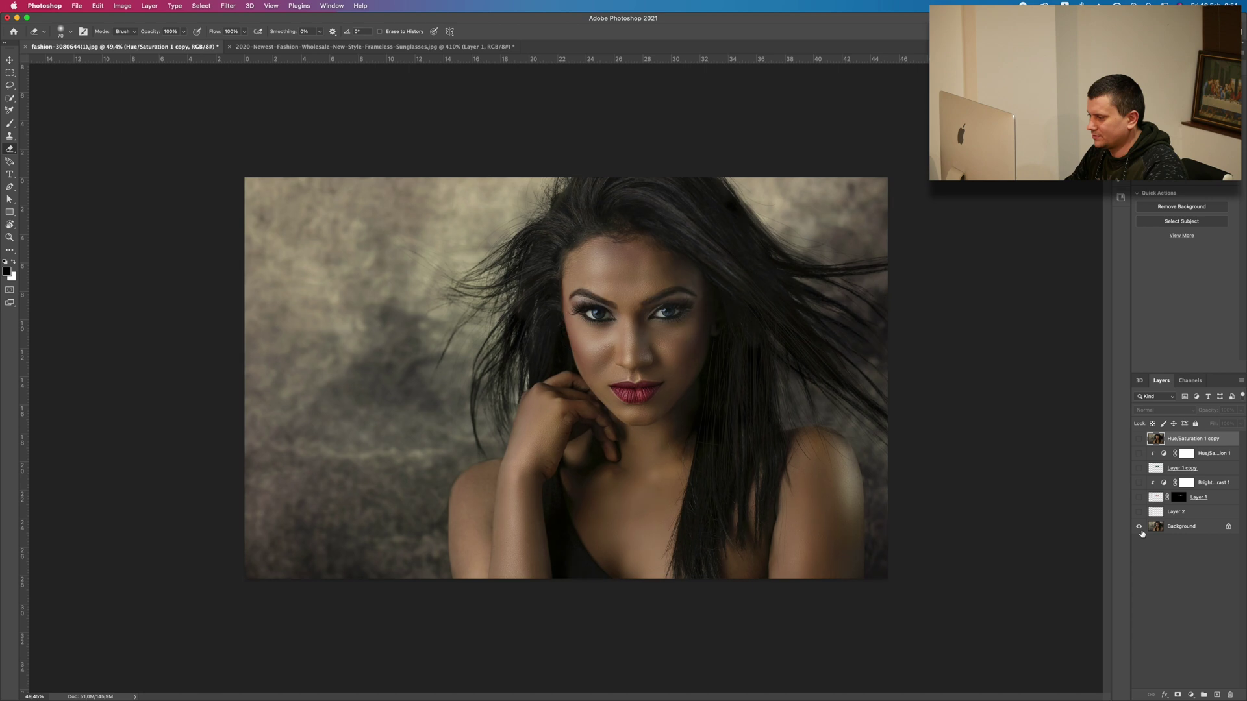
pyautogui.keyDown('alt'); pyautogui.click(1140, 530); pyautogui.keyUp('alt')
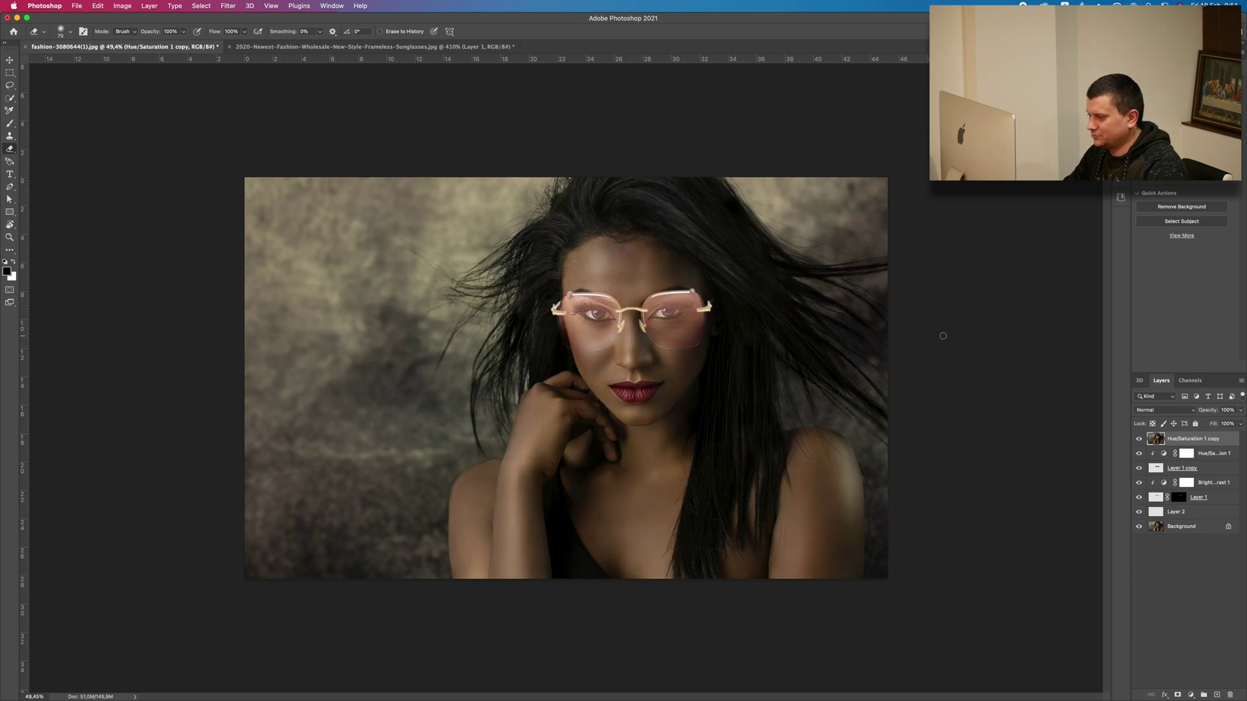